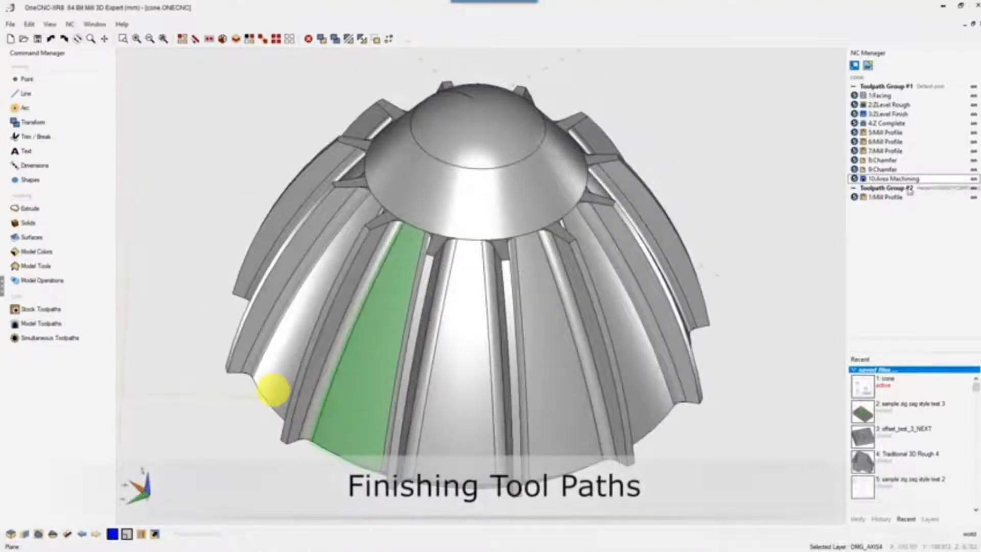
pyautogui.doubleClick(892, 179)
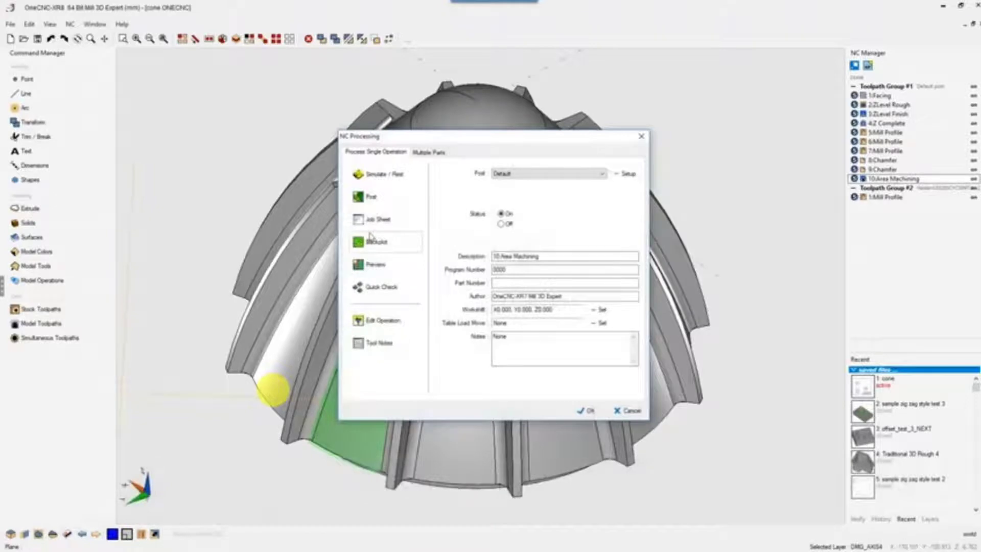
pyautogui.click(372, 266)
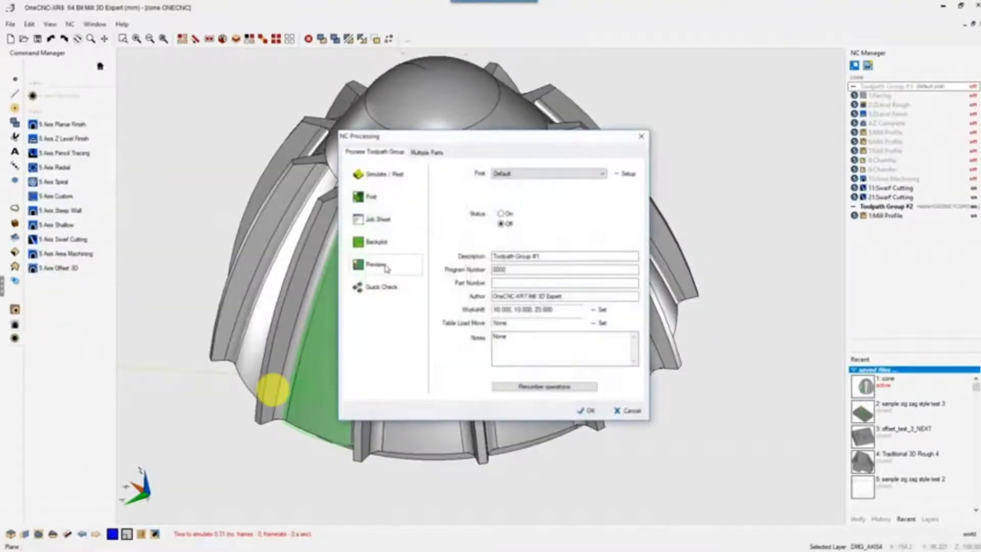
pyautogui.click(385, 267)
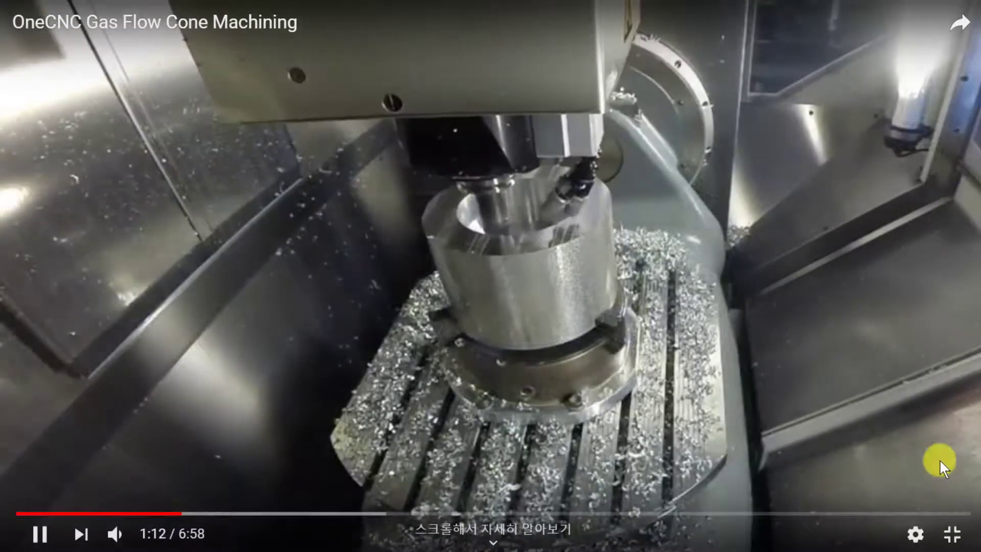
pyautogui.click(950, 531)
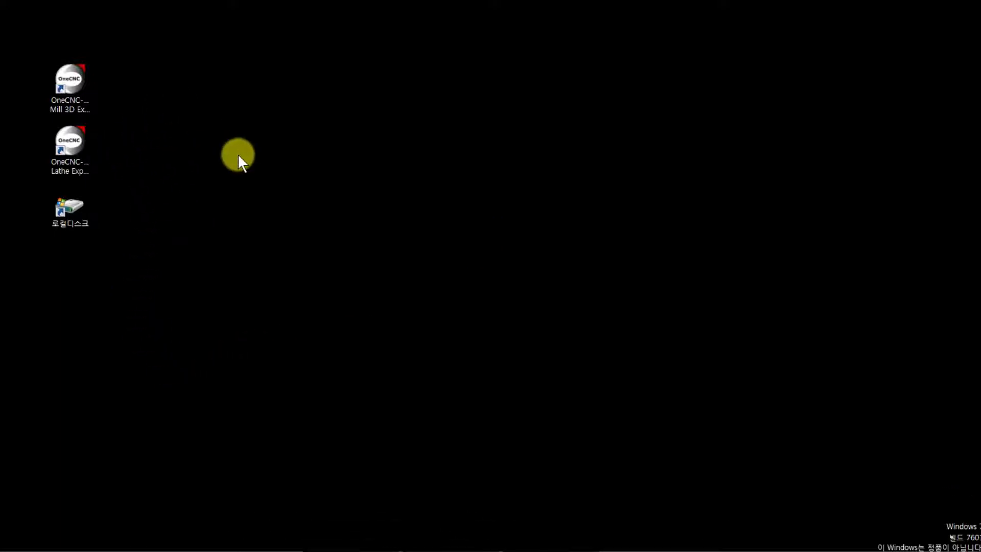
# Launch OneCNC-XR8 Mill 3D Expert from the desktop and choose the OneCNC theme in its start window
pyautogui.click(69, 82)
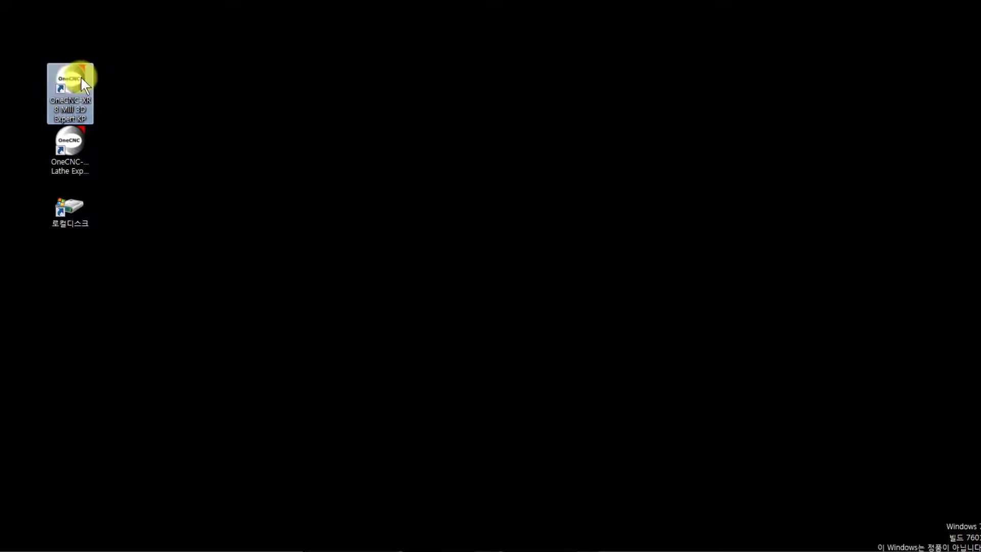
pyautogui.doubleClick(76, 75)
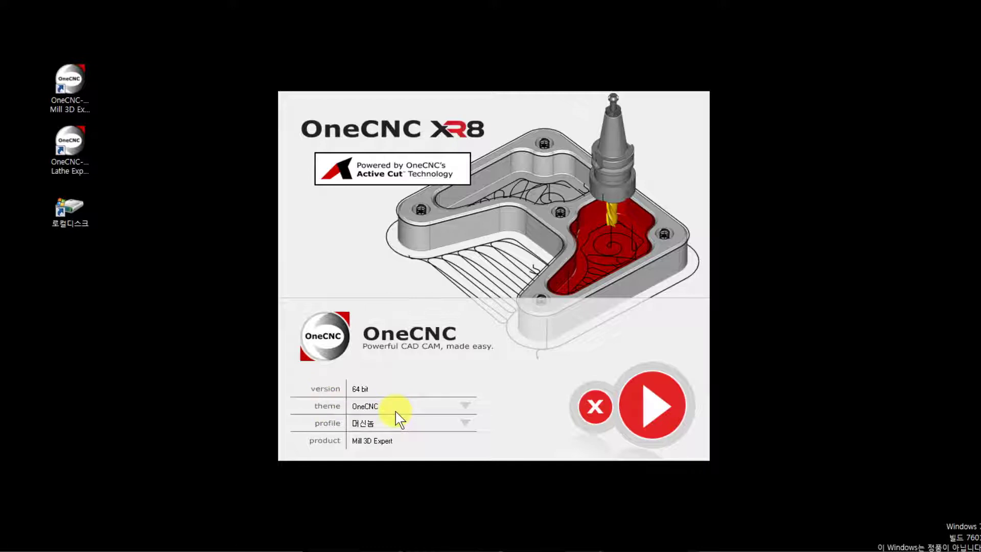
pyautogui.click(466, 407)
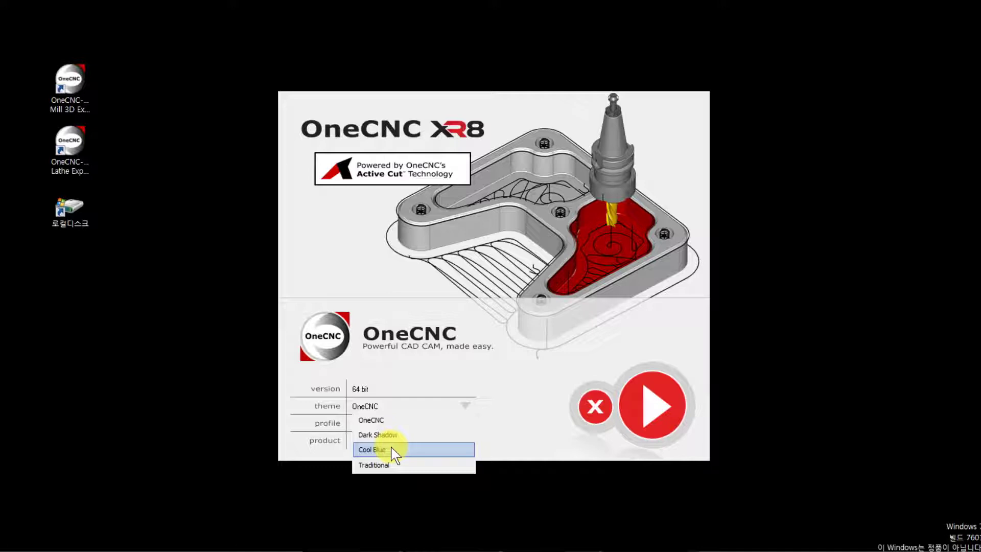
pyautogui.click(372, 420)
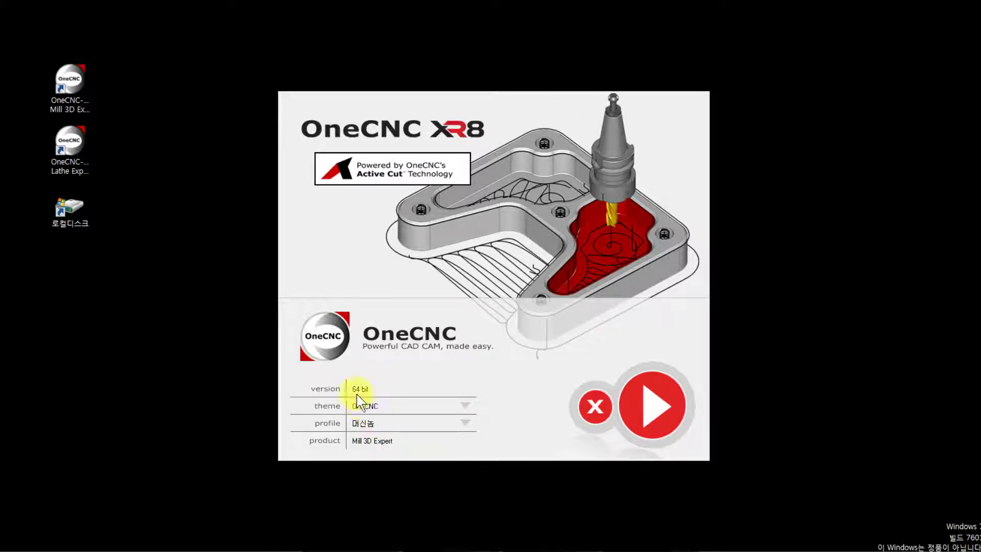
# Select the Default user profile and start the program with it
pyautogui.click(466, 422)
pyautogui.click(434, 213)
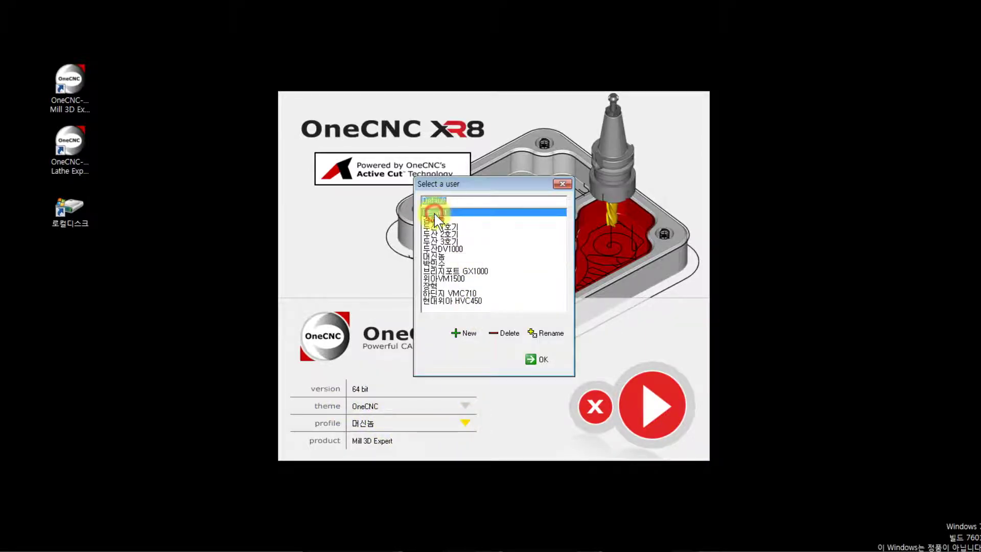
pyautogui.click(536, 359)
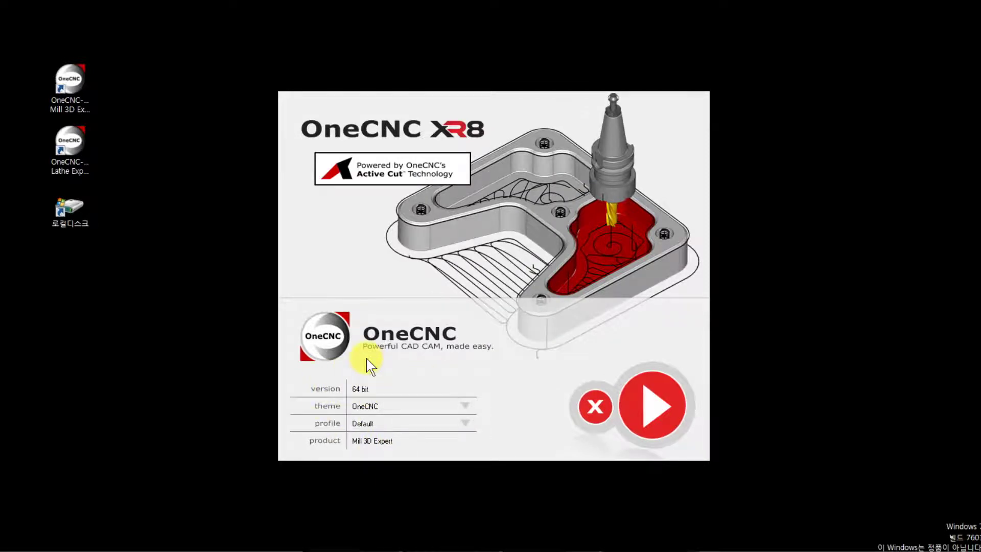
pyautogui.click(651, 409)
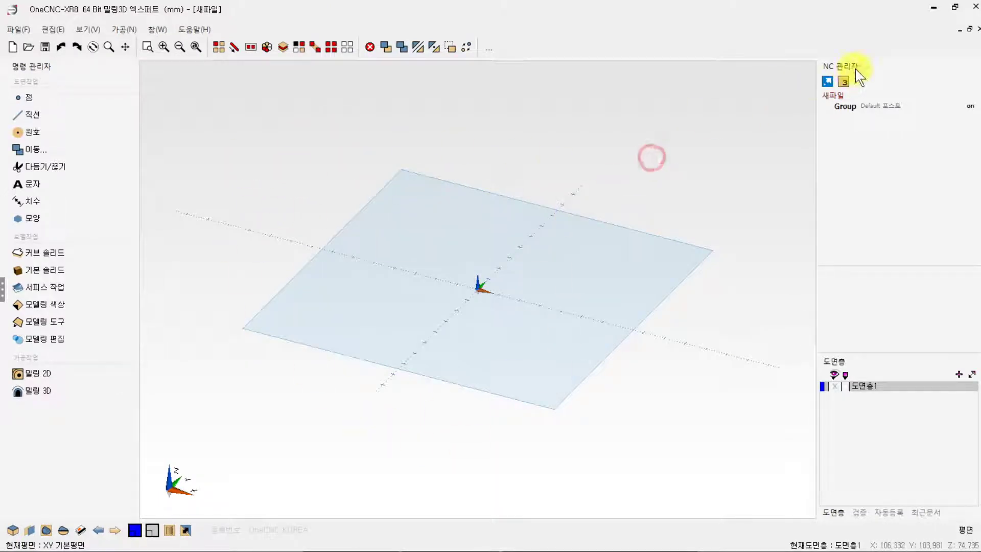
# Close the program and restart it with the Dark Shadow theme to inspect the workspace
pyautogui.click(973, 8)
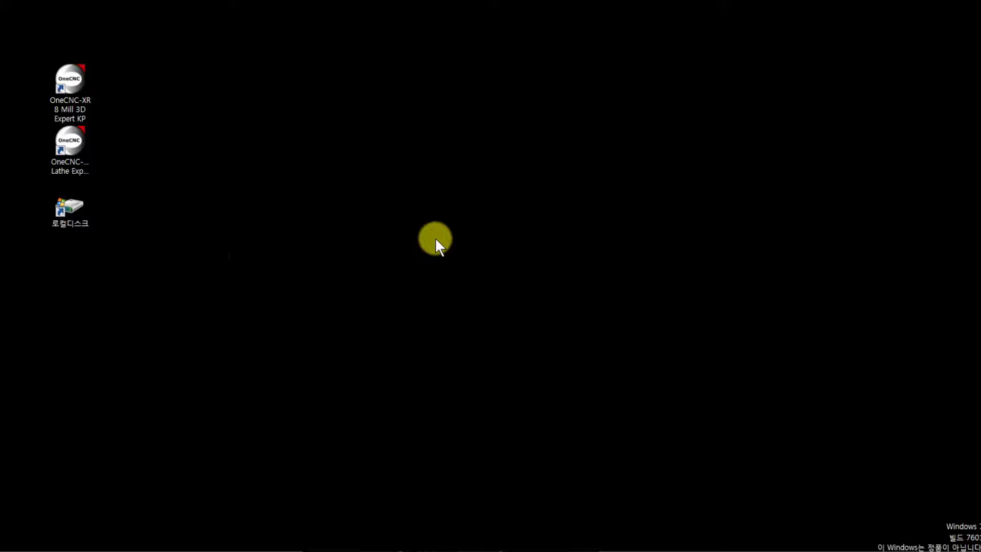
pyautogui.doubleClick(74, 64)
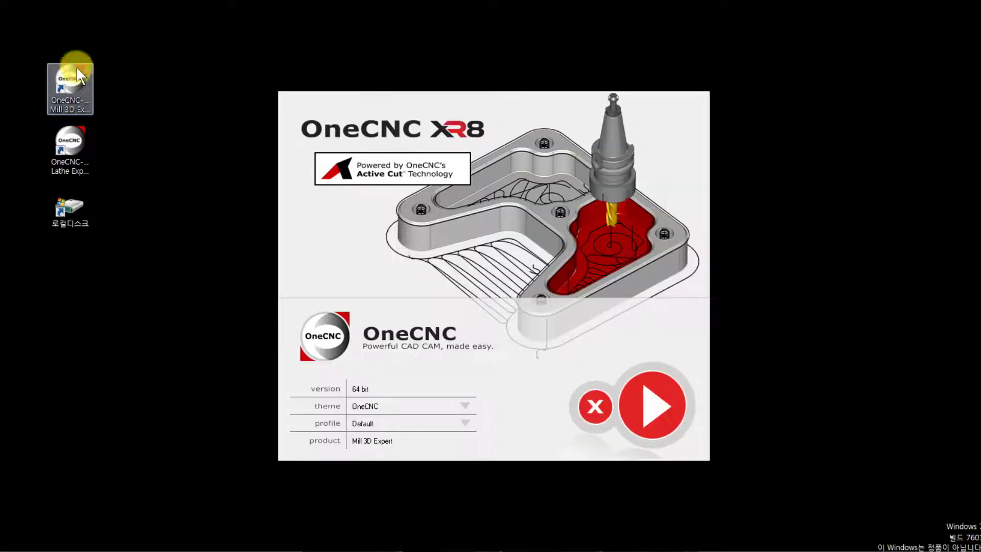
pyautogui.click(382, 403)
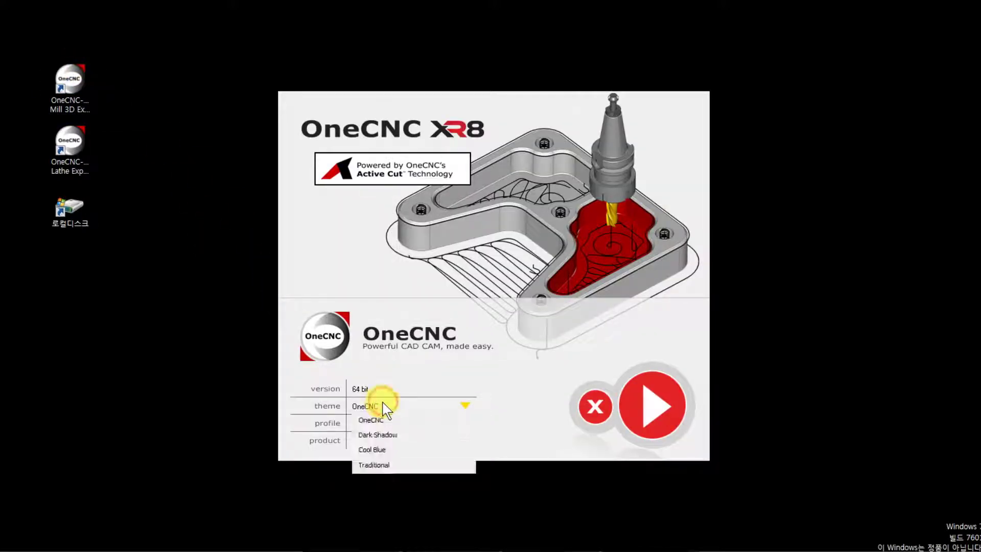
pyautogui.click(381, 437)
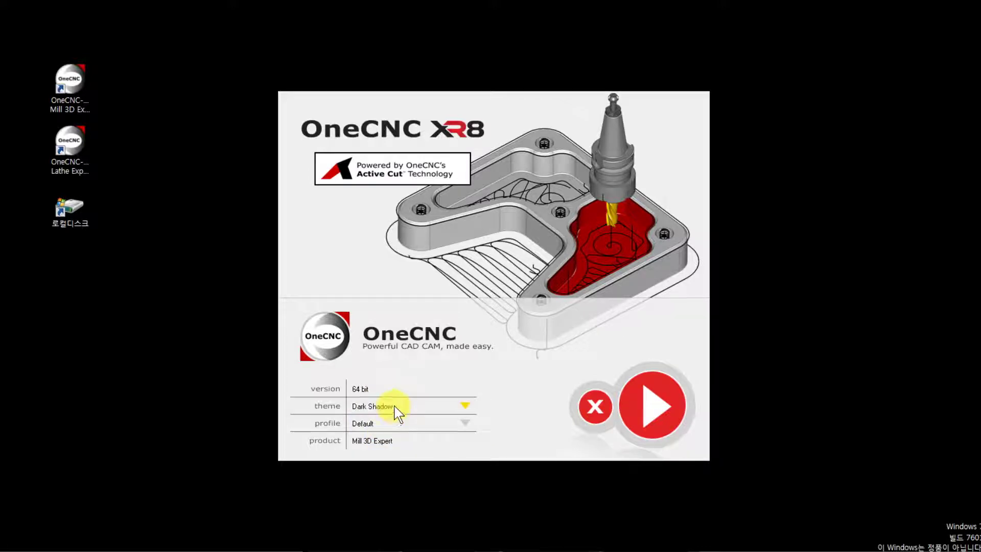
pyautogui.click(647, 402)
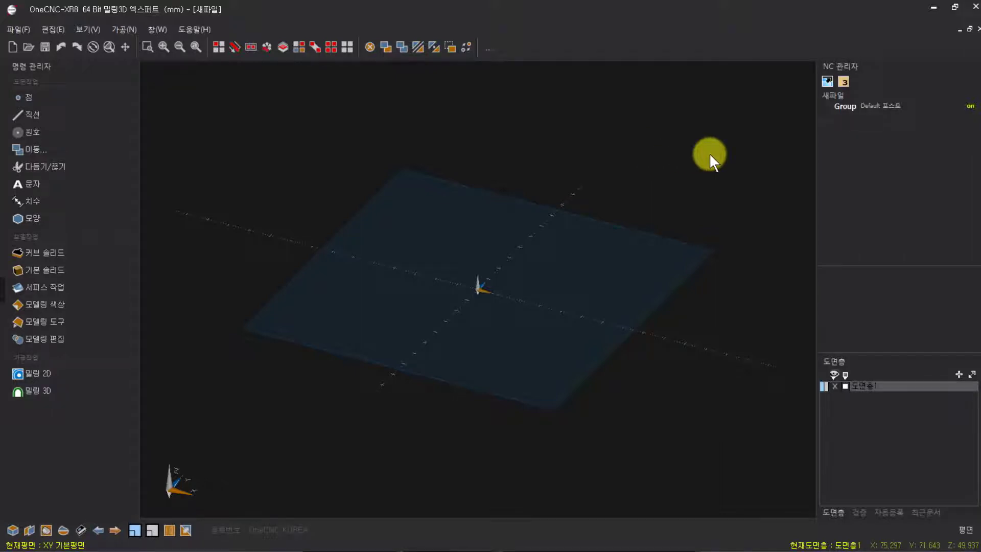
pyautogui.moveTo(281, 184); pyautogui.dragTo(653, 207, button='middle')
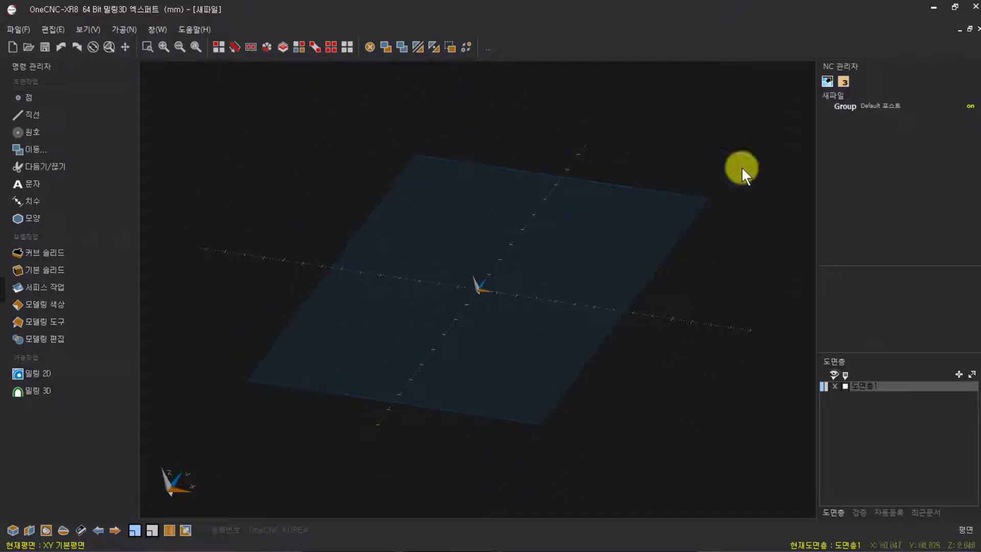
# Close the program without saving the new file and restart it with the Cool Blue theme to inspect the workspace
pyautogui.click(976, 6)
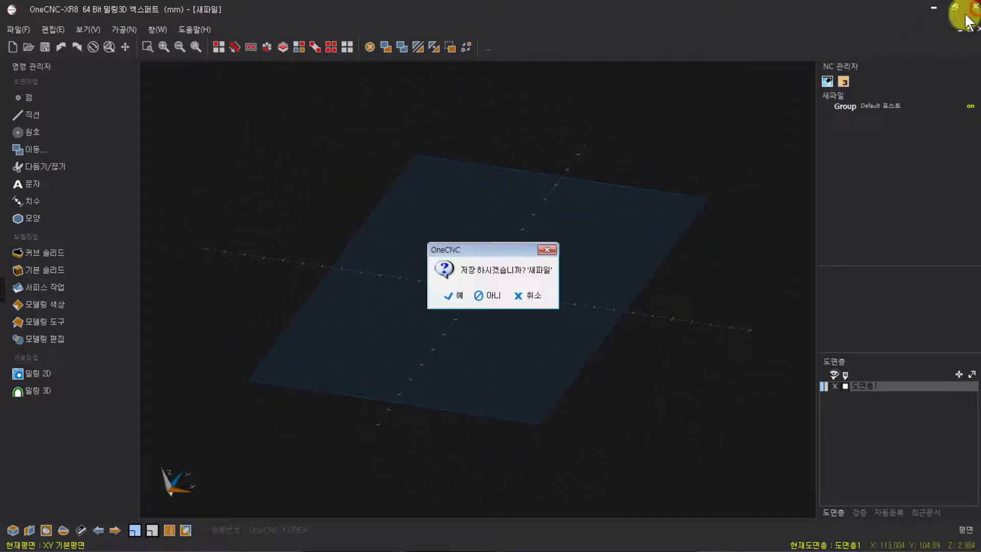
pyautogui.click(484, 292)
pyautogui.doubleClick(72, 91)
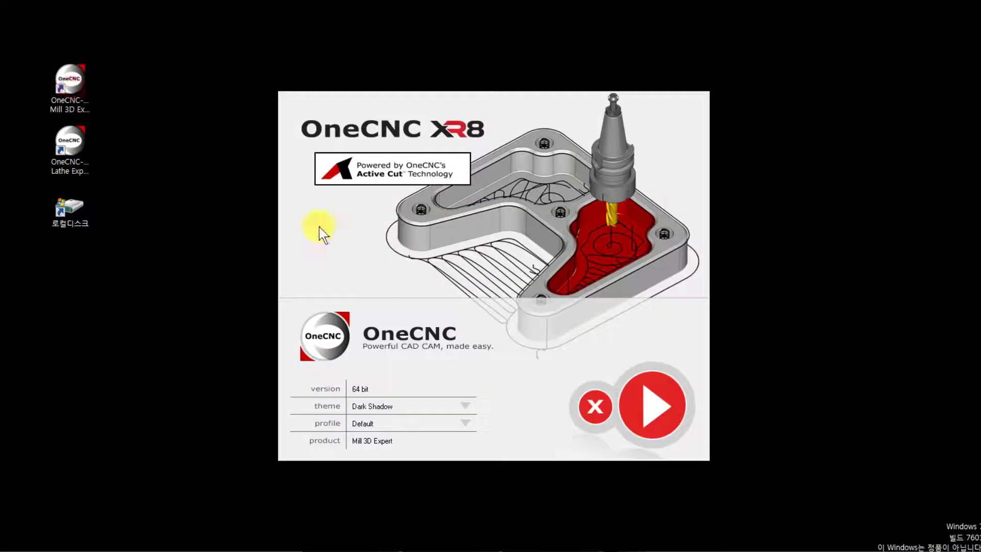
pyautogui.click(399, 406)
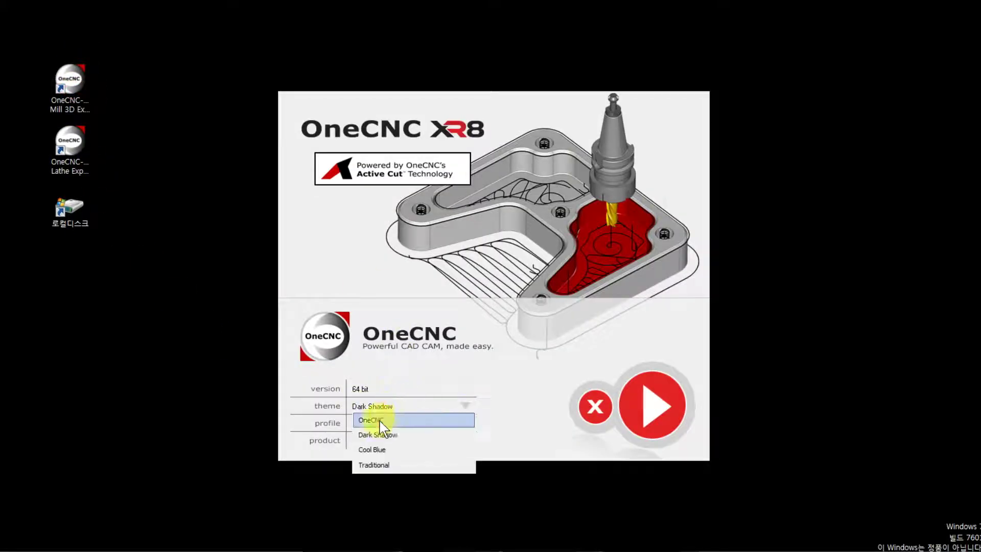
pyautogui.click(388, 450)
pyautogui.click(649, 404)
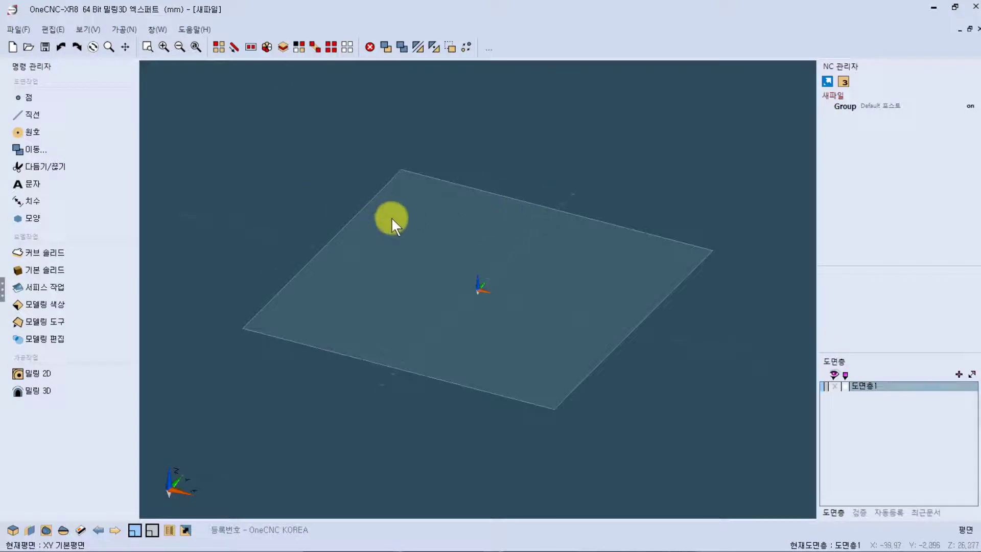
pyautogui.scroll(2, 438, 240)
pyautogui.scroll(-2, 532, 214)
pyautogui.moveTo(552, 218); pyautogui.dragTo(499, 220, button='middle')
pyautogui.scroll(1, 508, 267)
pyautogui.scroll(-2, 453, 250)
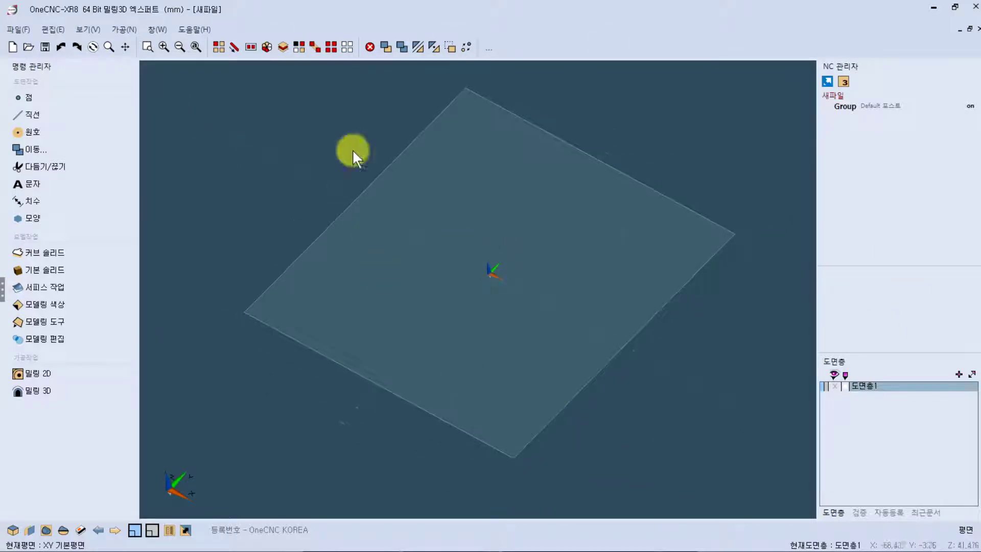
# Close the program without saving the new file and restart it with the Traditional theme
pyautogui.click(976, 8)
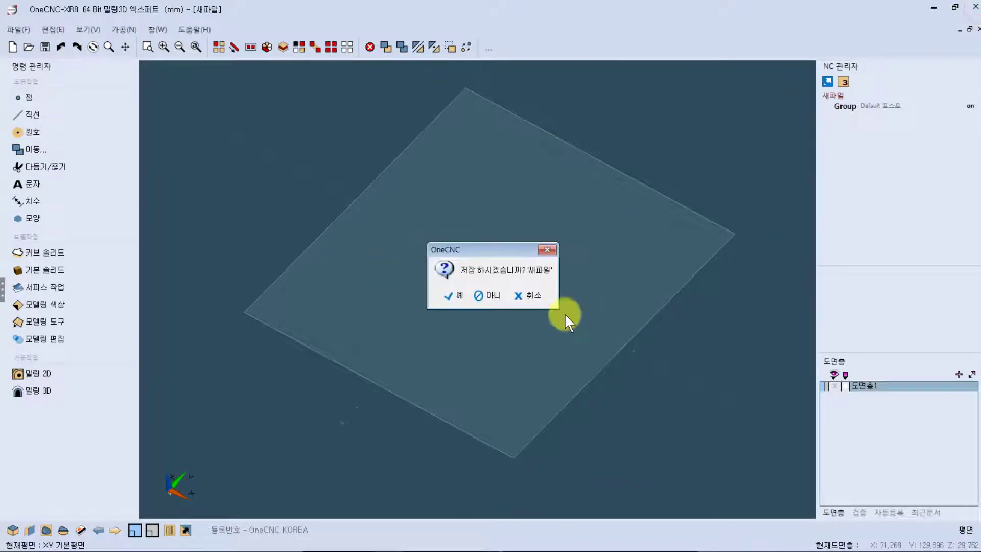
pyautogui.click(479, 299)
pyautogui.doubleClick(69, 74)
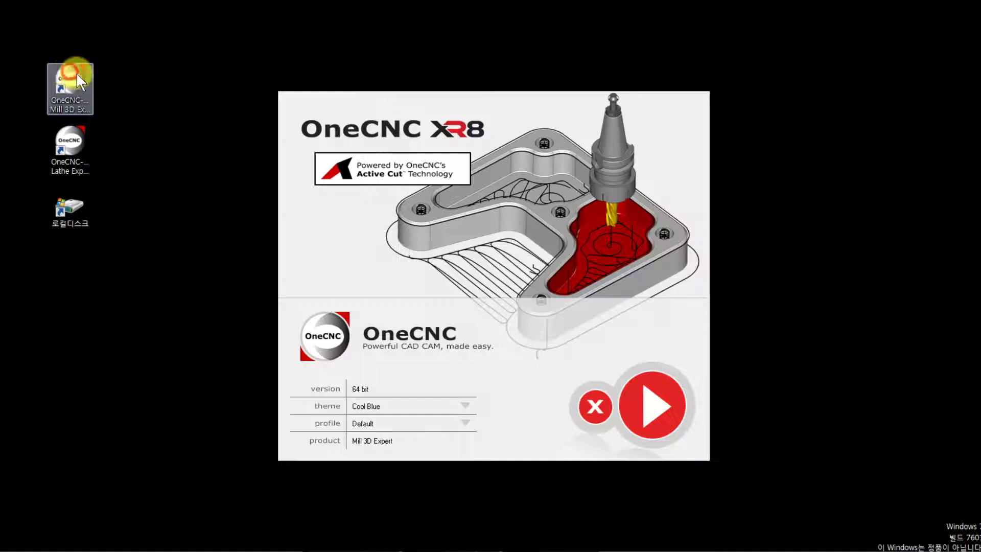
pyautogui.click(466, 405)
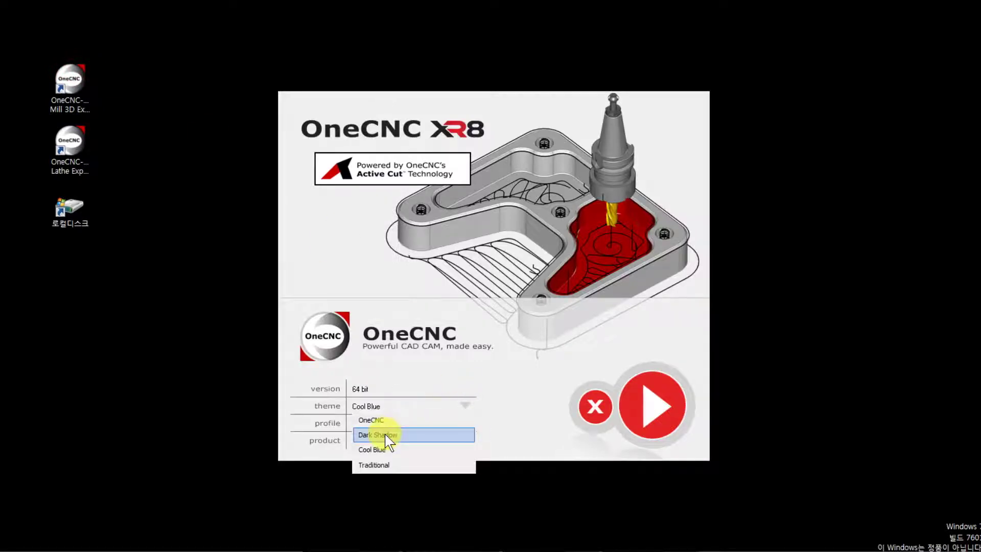
pyautogui.click(377, 465)
pyautogui.click(646, 398)
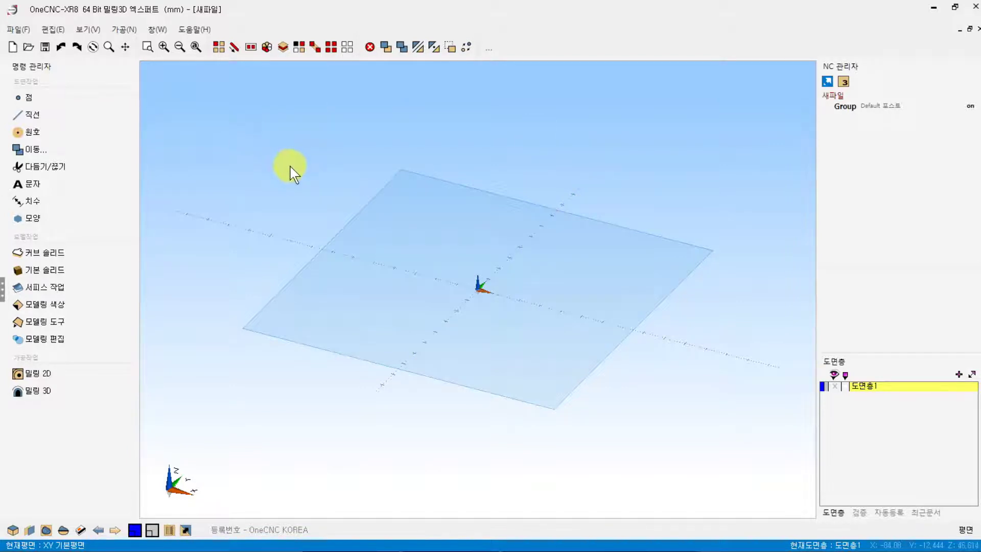
# Close the program, reopen its start window and set the theme back to OneCNC
pyautogui.click(973, 11)
pyautogui.doubleClick(68, 82)
pyautogui.click(417, 410)
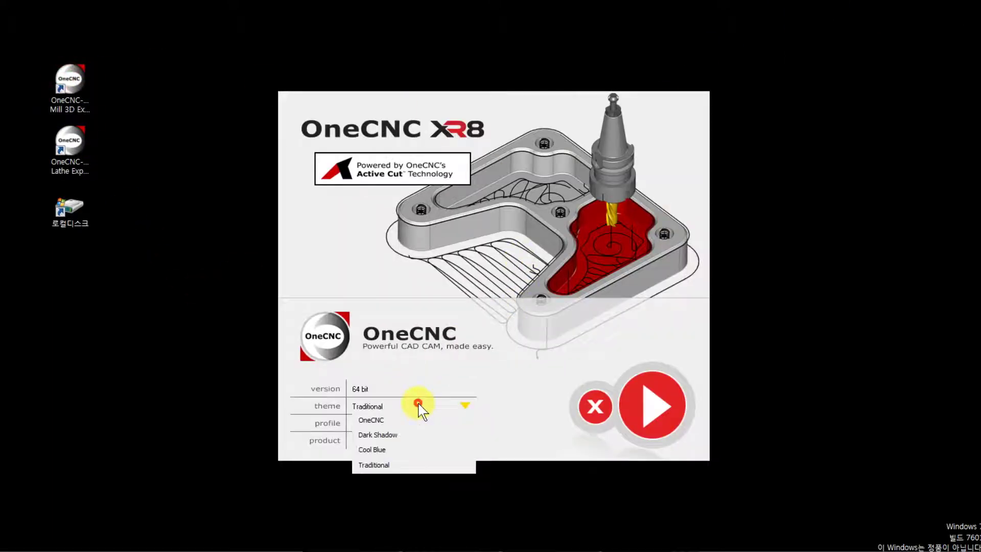
pyautogui.click(376, 421)
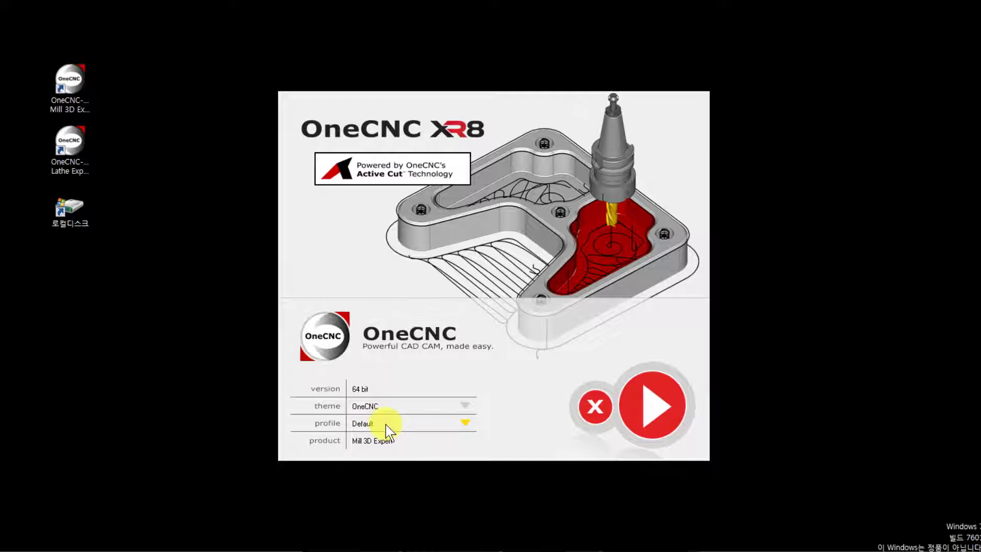
# Create a new user profile named 대우 1호기 in the profile list
pyautogui.click(465, 421)
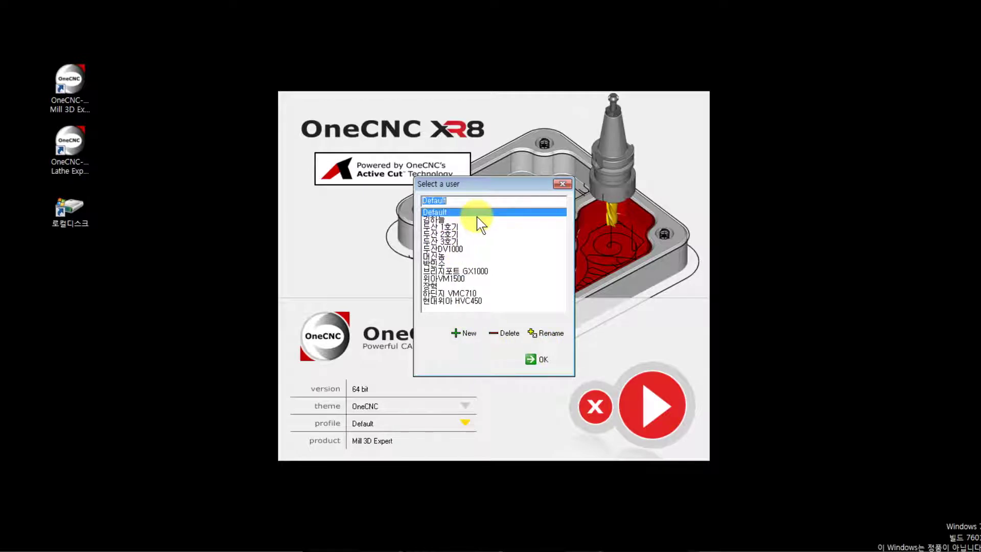
pyautogui.click(430, 220)
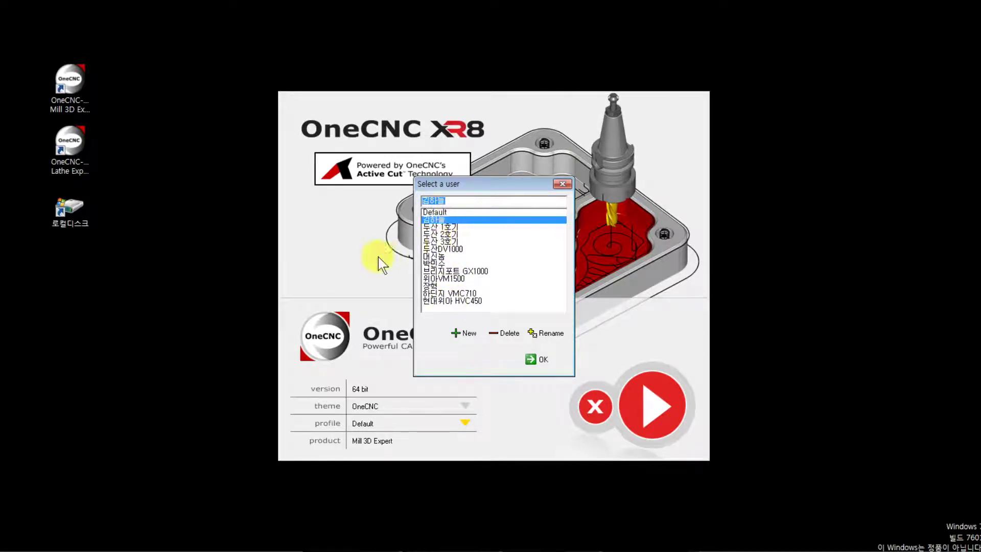
pyautogui.click(433, 264)
pyautogui.click(433, 256)
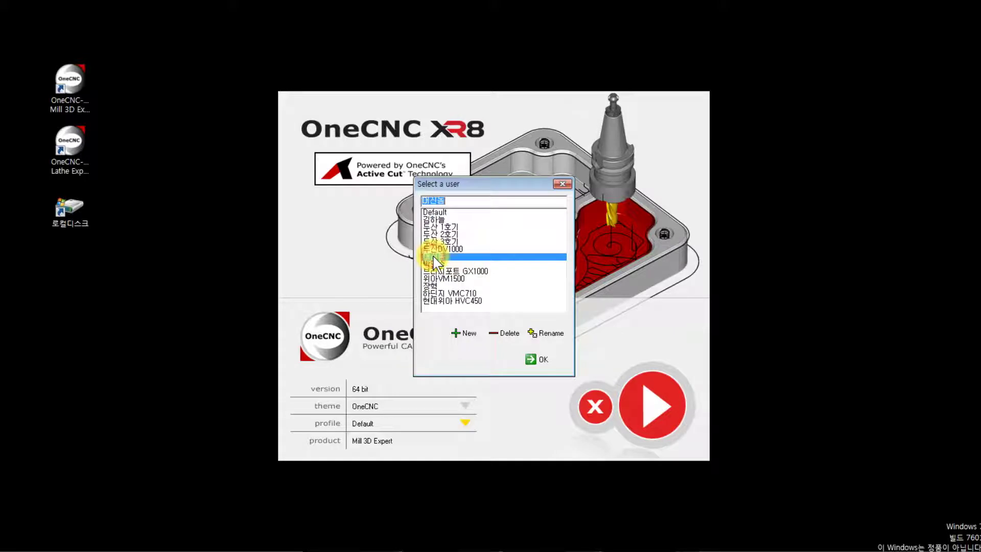
pyautogui.click(471, 333)
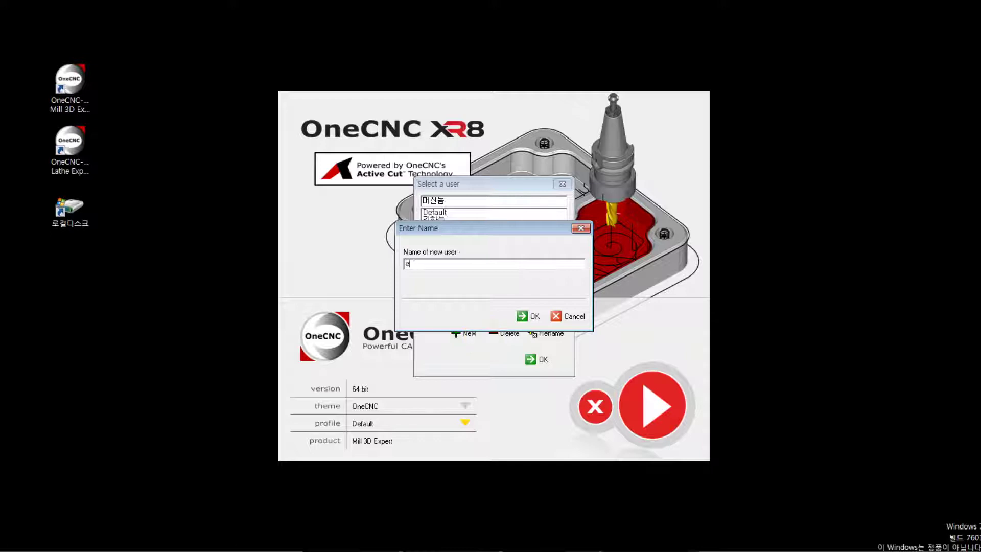
pyautogui.write('대우 1호기')
pyautogui.click(529, 313)
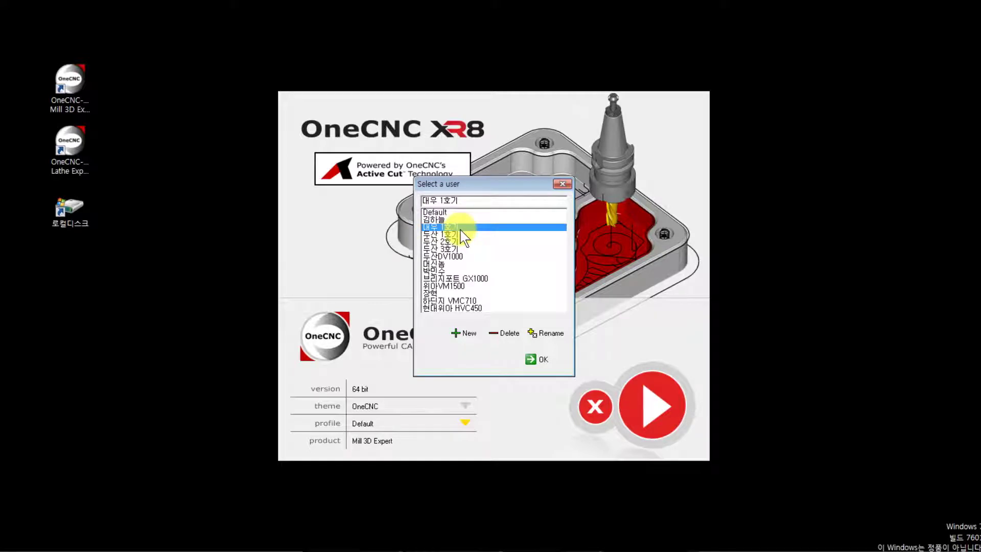
# Choose 머신놈 as the active user profile and confirm the selection
pyautogui.click(440, 263)
pyautogui.click(450, 201)
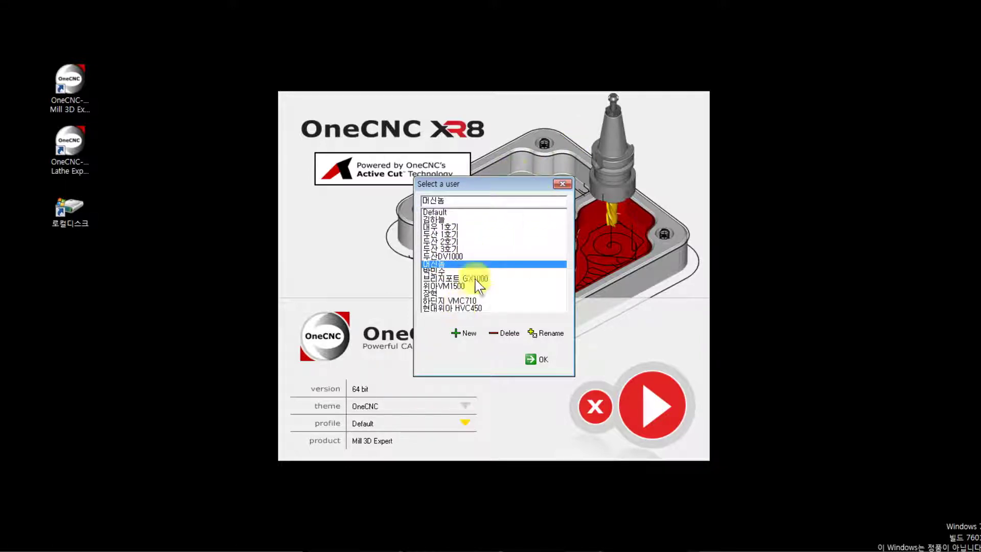
pyautogui.click(536, 357)
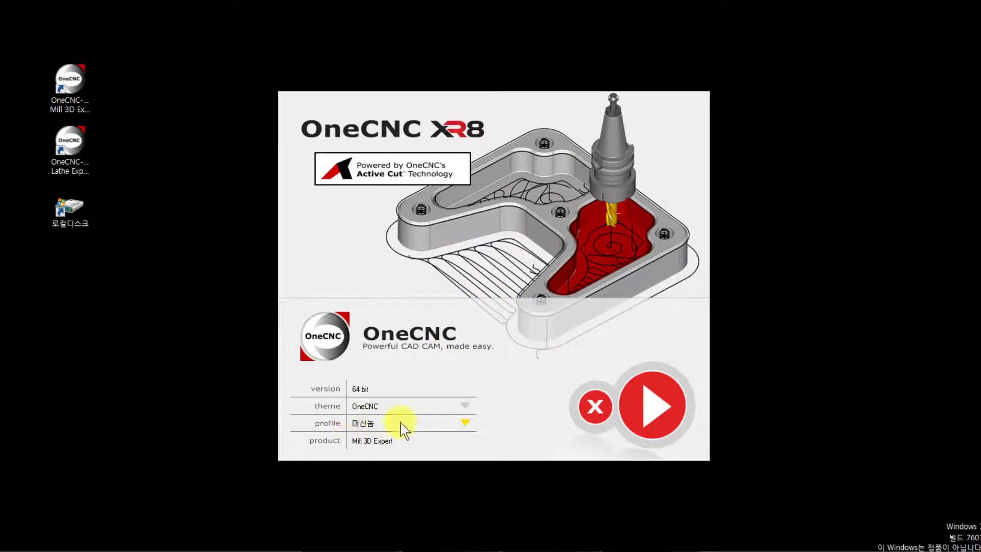
# Start the program with the selected profile, look at the quick-launch icon (빠른실행 아이콘) settings and cancel them
pyautogui.click(650, 408)
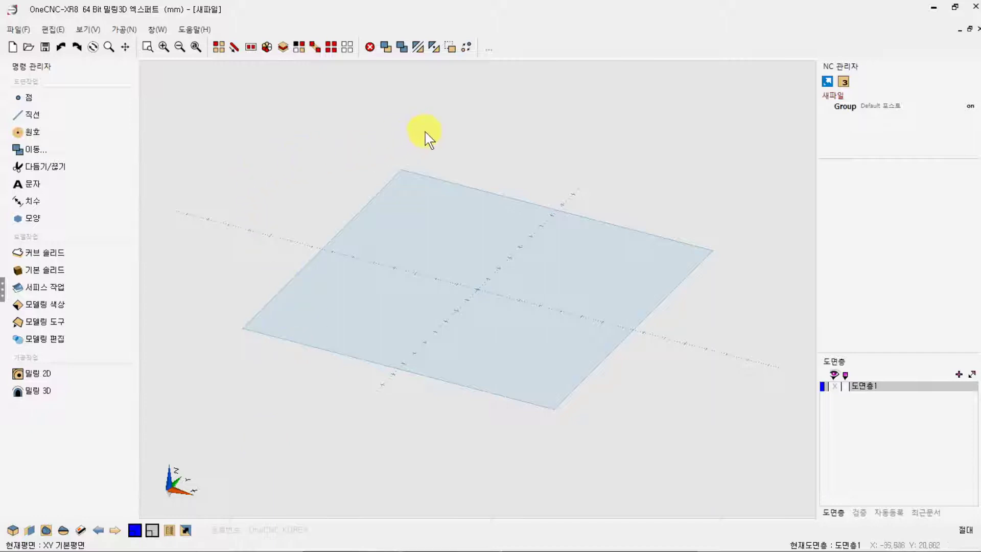
pyautogui.click(489, 48)
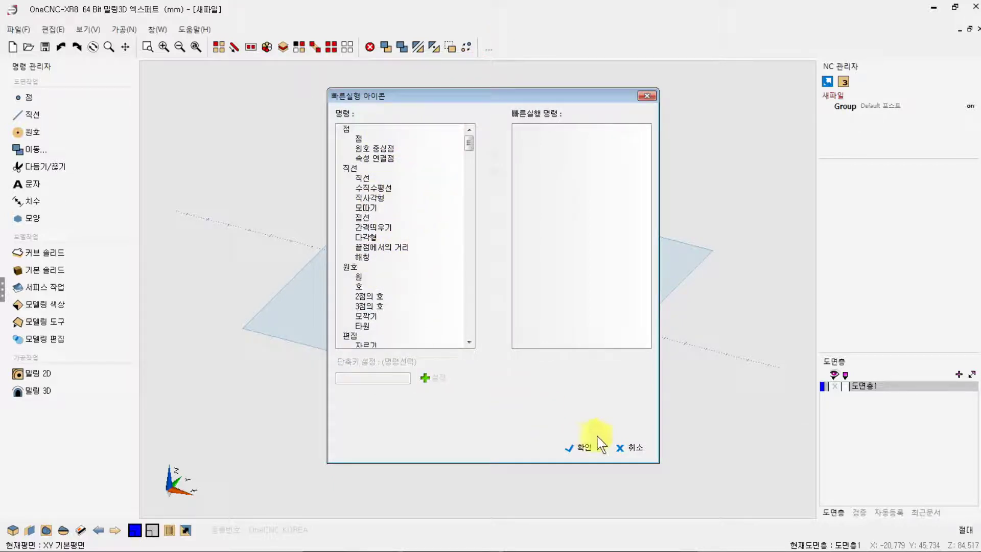
pyautogui.click(621, 447)
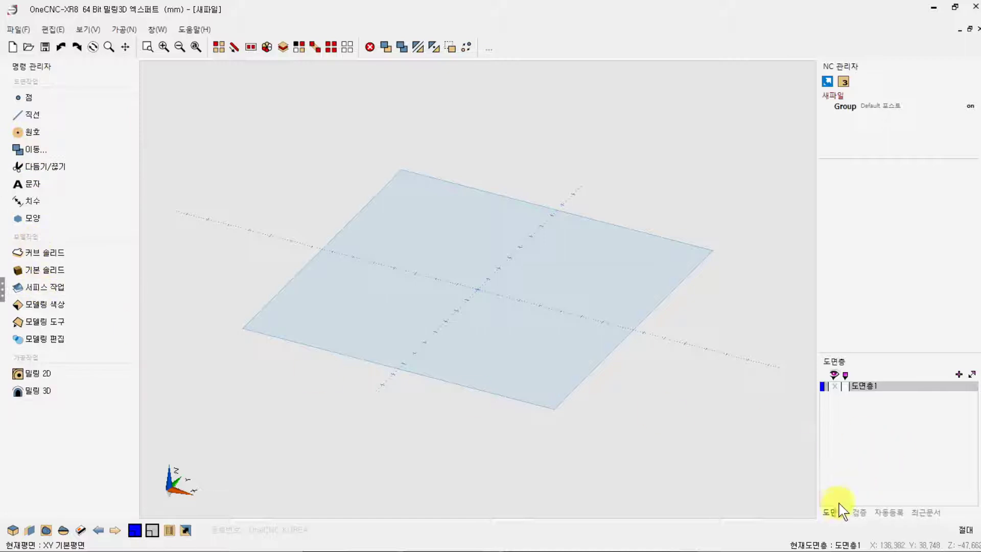
# Add the first three verification (검증) commands to the quick-launch toolbar
pyautogui.click(859, 512)
pyautogui.click(828, 376)
pyautogui.click(844, 378)
pyautogui.click(863, 378)
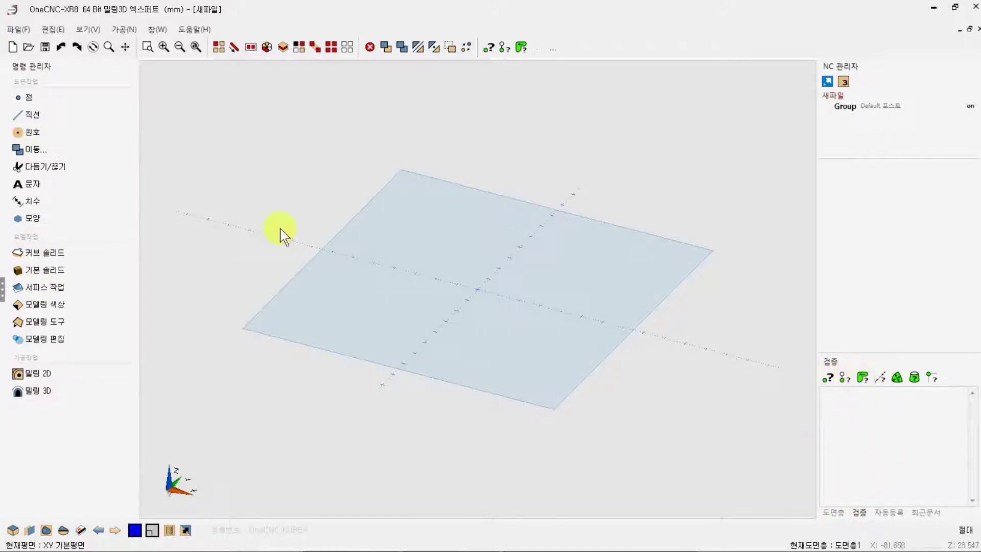
# Open the point (점) command group and clear all added commands off the quick-launch toolbar
pyautogui.click(31, 97)
pyautogui.click(51, 118)
pyautogui.click(55, 133)
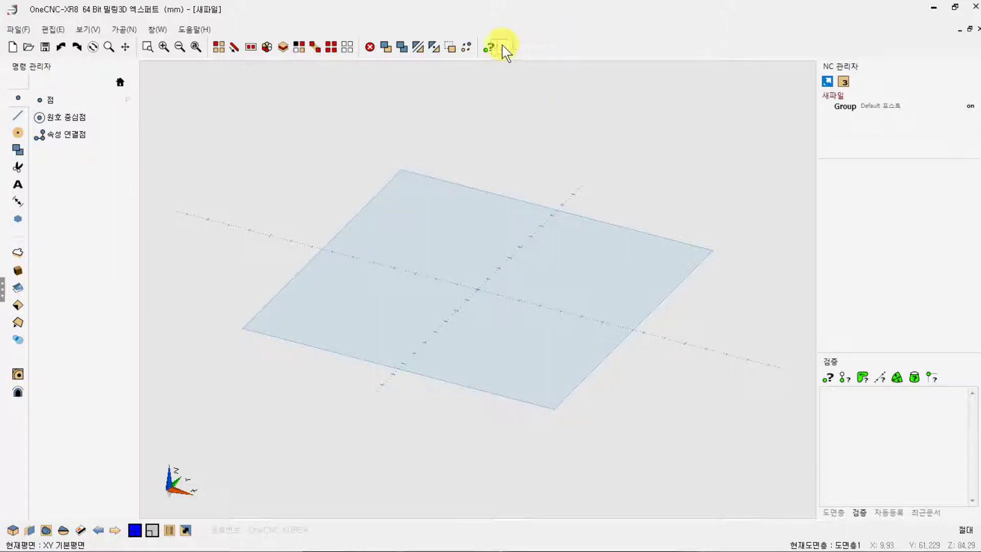
pyautogui.click(474, 103)
pyautogui.click(463, 305)
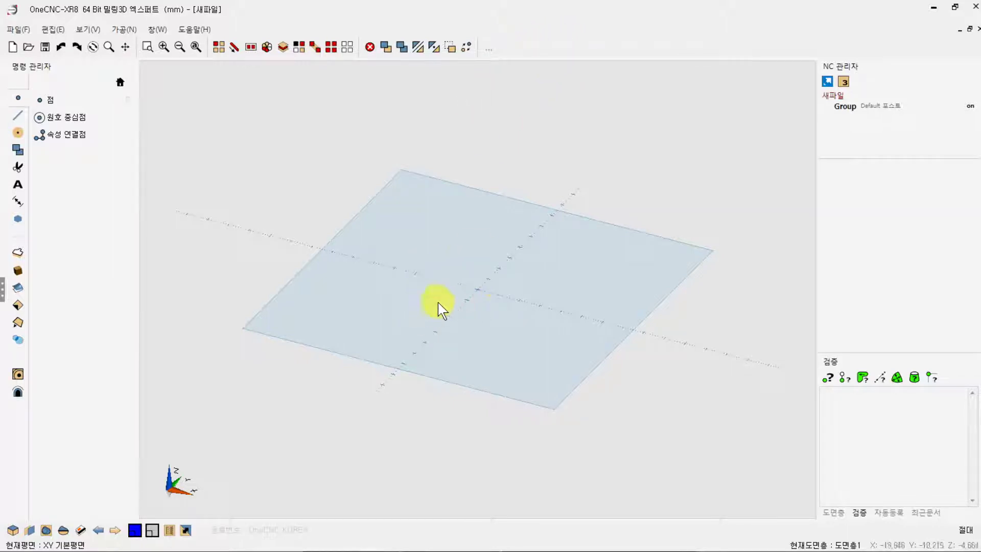
# Draw a large rectangle on the XY plane around the origin and a smaller rectangle inside it
pyautogui.click(18, 132)
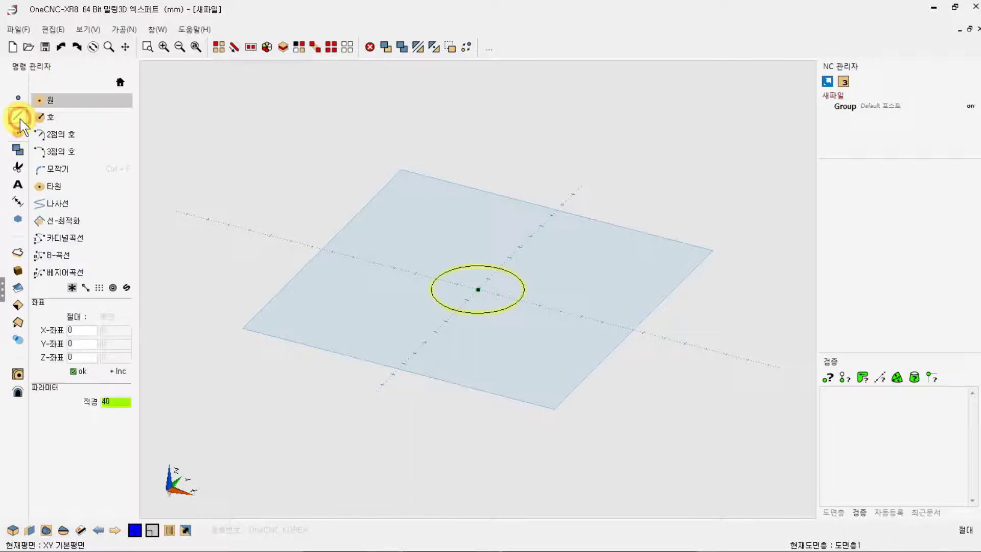
pyautogui.click(18, 116)
pyautogui.click(54, 136)
pyautogui.click(416, 220)
pyautogui.click(559, 346)
pyautogui.click(456, 255)
pyautogui.click(510, 308)
pyautogui.press('Escape')
pyautogui.scroll(3, 556, 246)
pyautogui.scroll(-1, 558, 250)
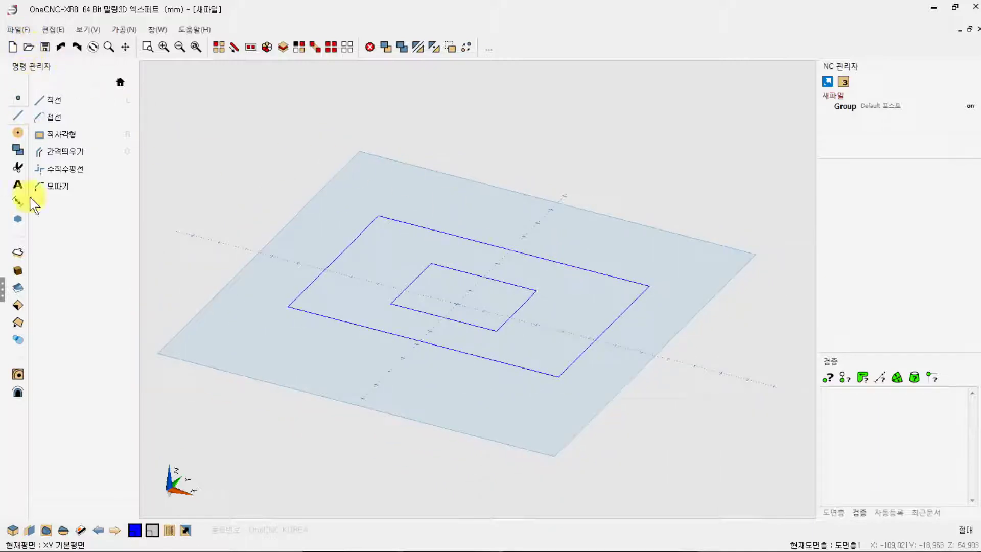
# Start a 2D milling HS pocket (HS포켓) on the outer rectangle, view its tool selection settings and cancel the operation
pyautogui.click(17, 374)
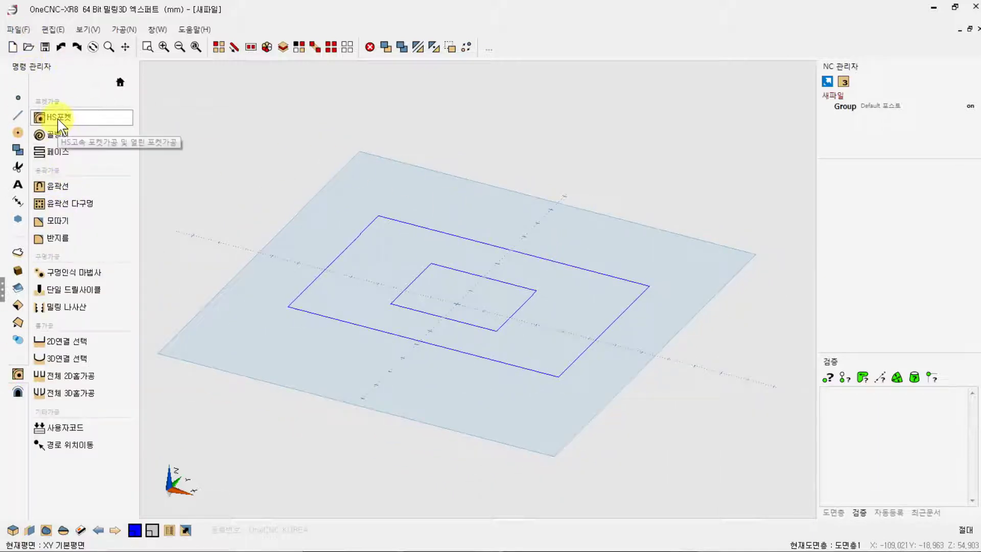
pyautogui.click(61, 116)
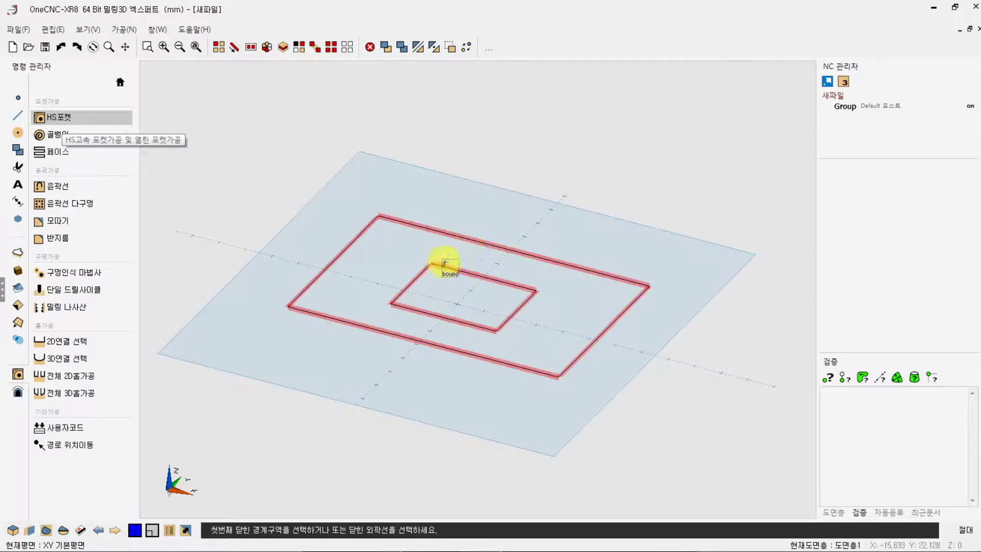
pyautogui.click(458, 234)
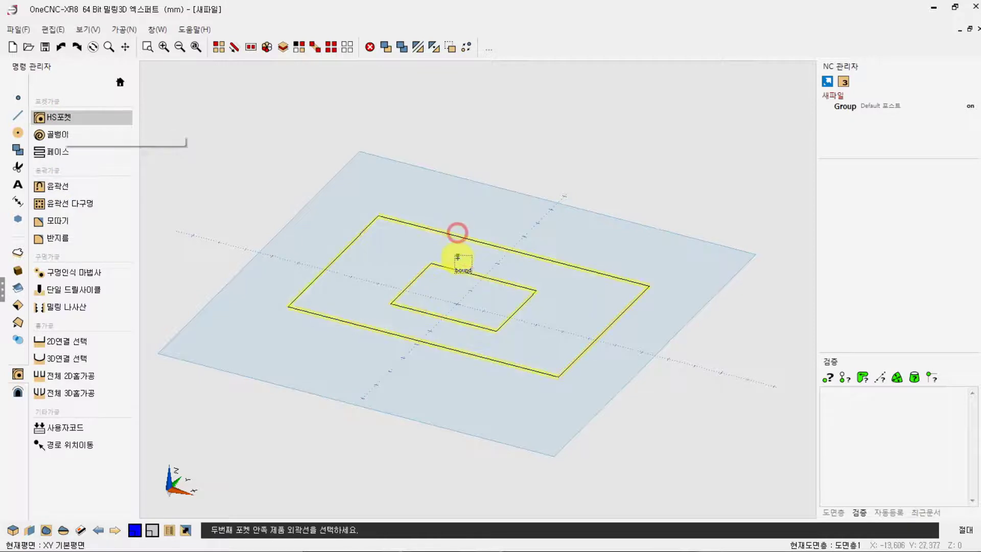
pyautogui.rightClick(531, 311)
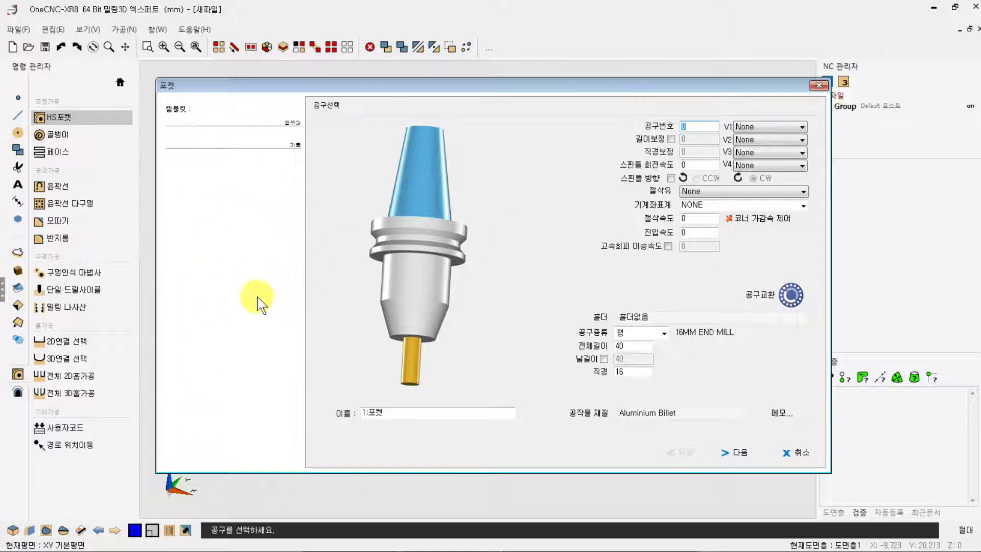
pyautogui.click(796, 452)
pyautogui.click(567, 337)
pyautogui.click(462, 230)
pyautogui.scroll(-3, 554, 234)
pyautogui.scroll(5, 388, 263)
pyautogui.scroll(1, 390, 263)
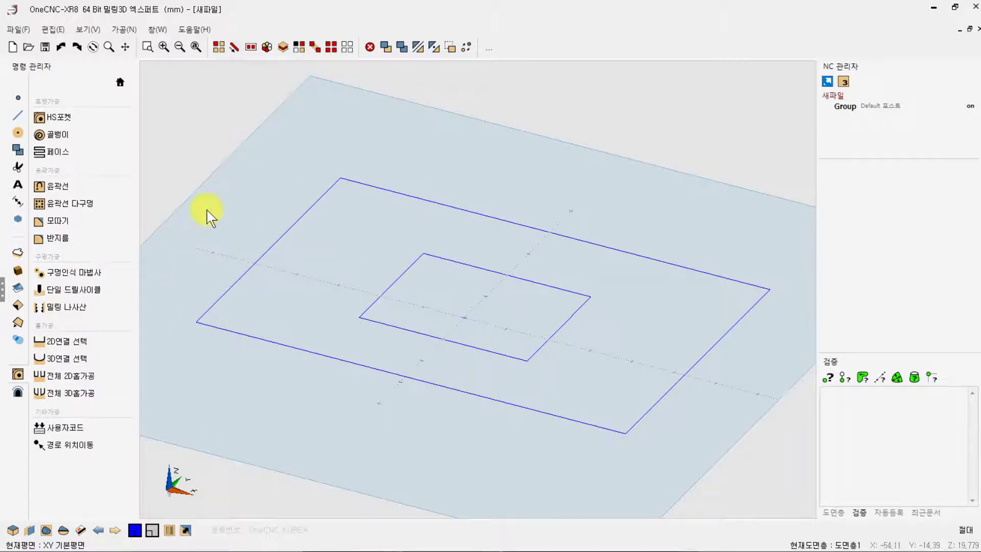
pyautogui.scroll(-1, 397, 312)
pyautogui.click(604, 175)
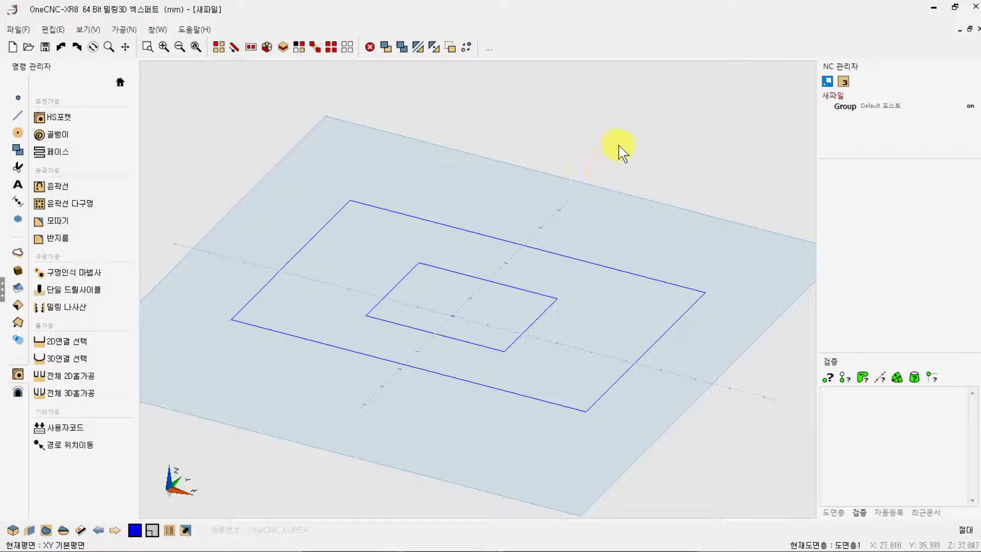
# Close the program without saving the drawing, reopen its start window and set the theme to Dark Shadow
pyautogui.click(975, 7)
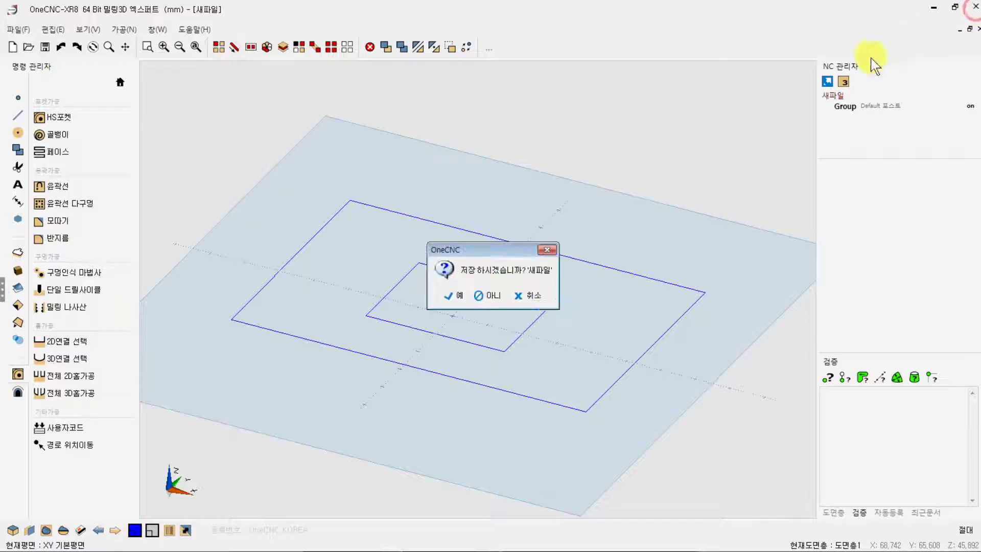
pyautogui.click(491, 295)
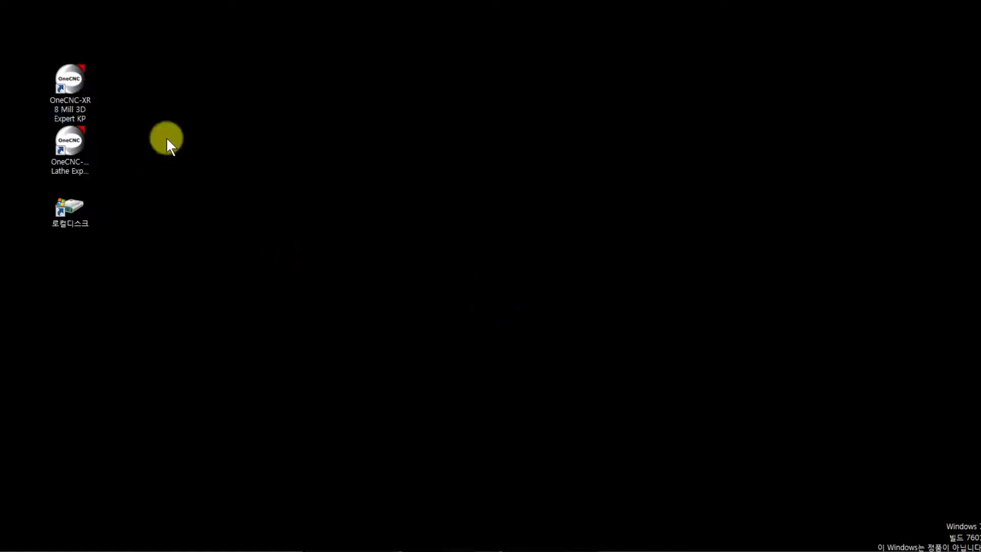
pyautogui.doubleClick(69, 79)
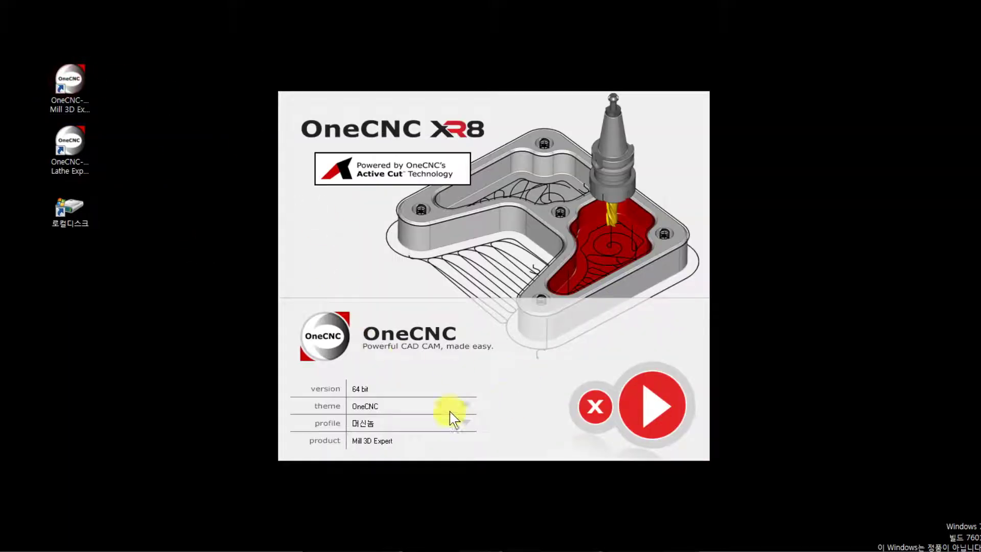
pyautogui.click(397, 407)
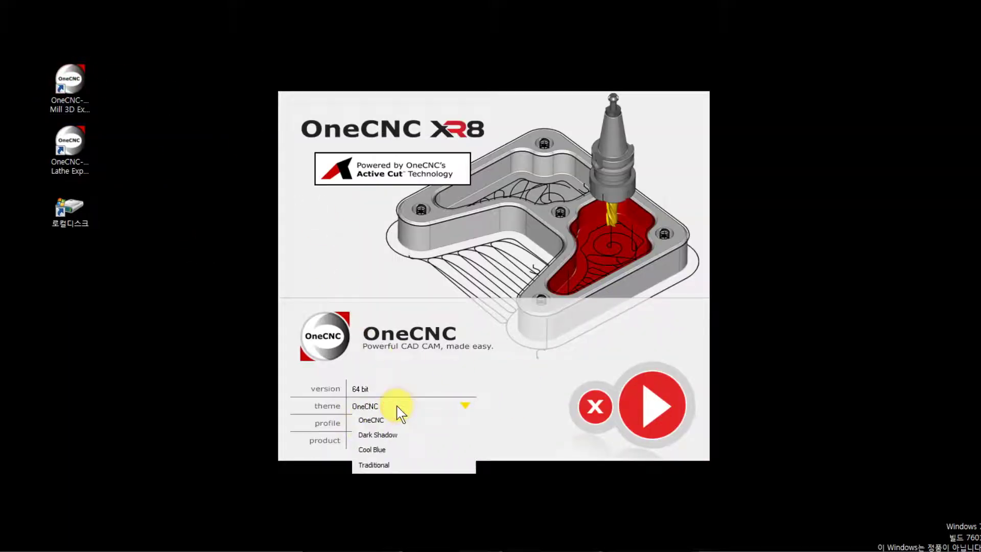
pyautogui.click(375, 434)
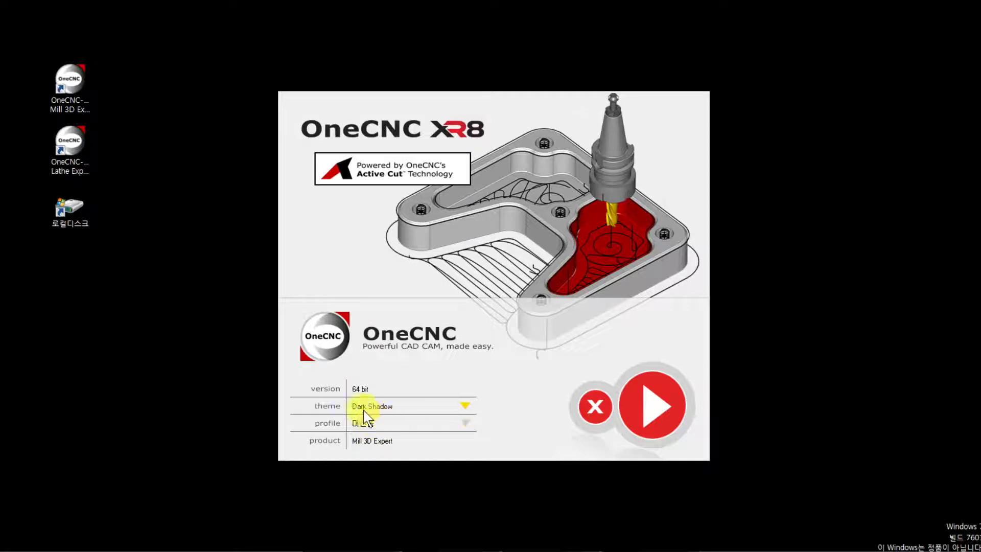
# Choose 두산 1호기 as the active user profile and start the program with it
pyautogui.click(403, 426)
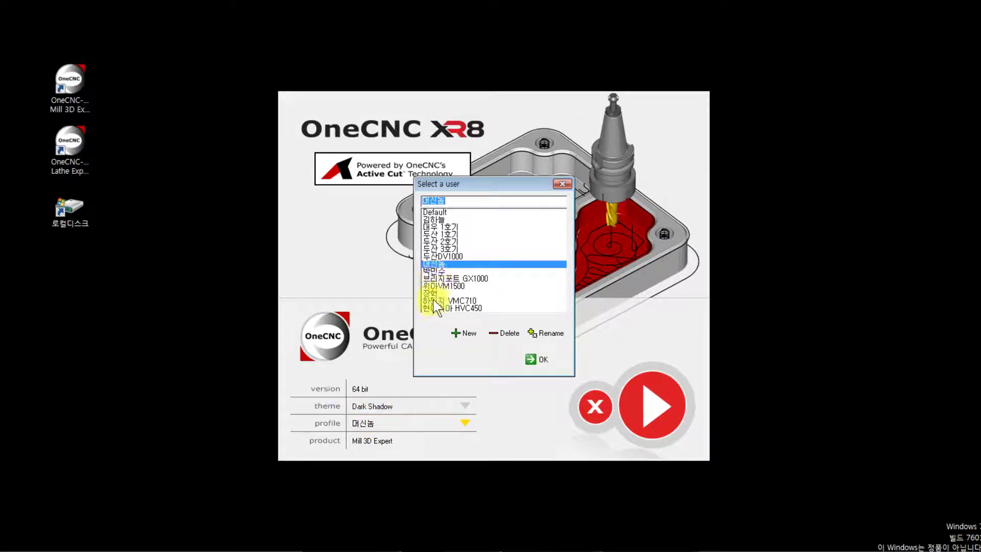
pyautogui.click(438, 227)
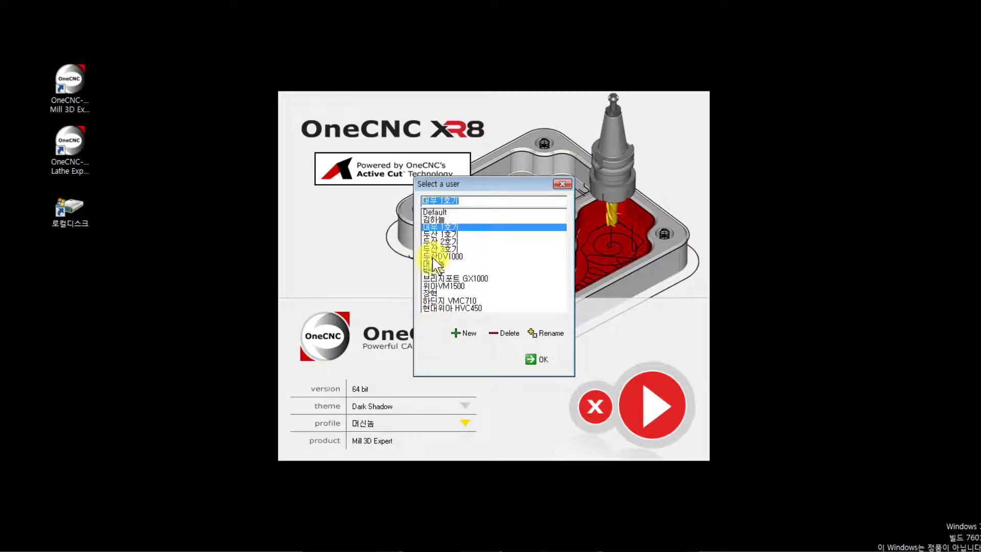
pyautogui.click(438, 234)
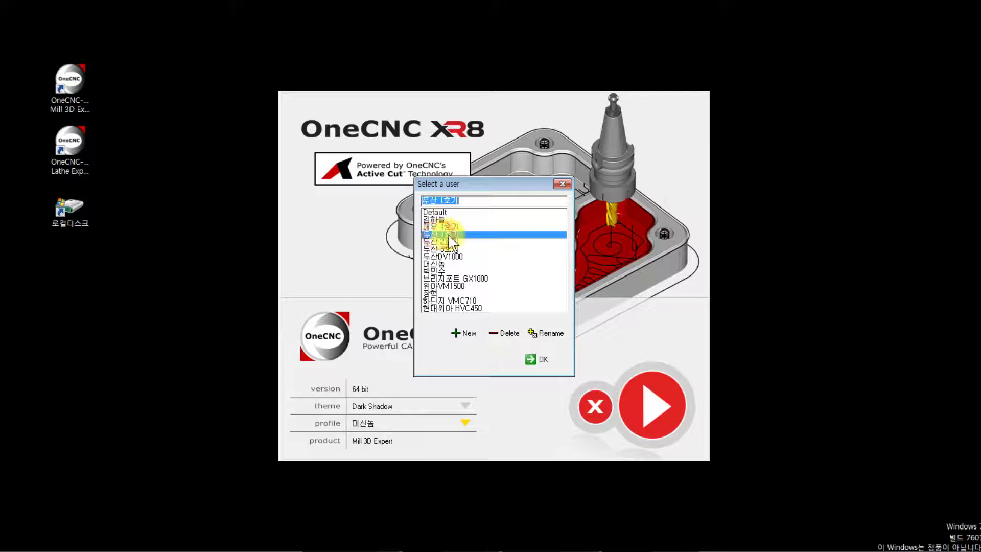
pyautogui.click(533, 359)
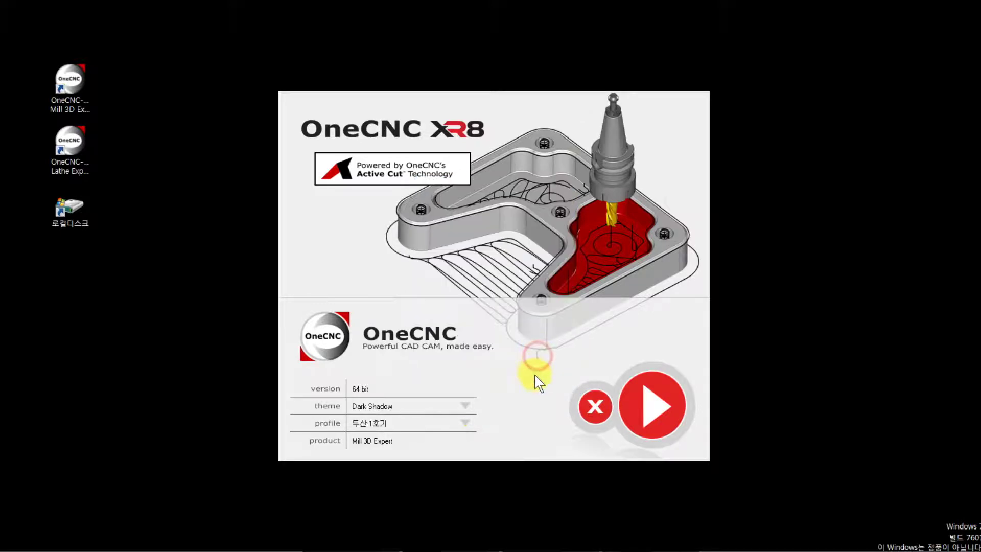
pyautogui.click(659, 406)
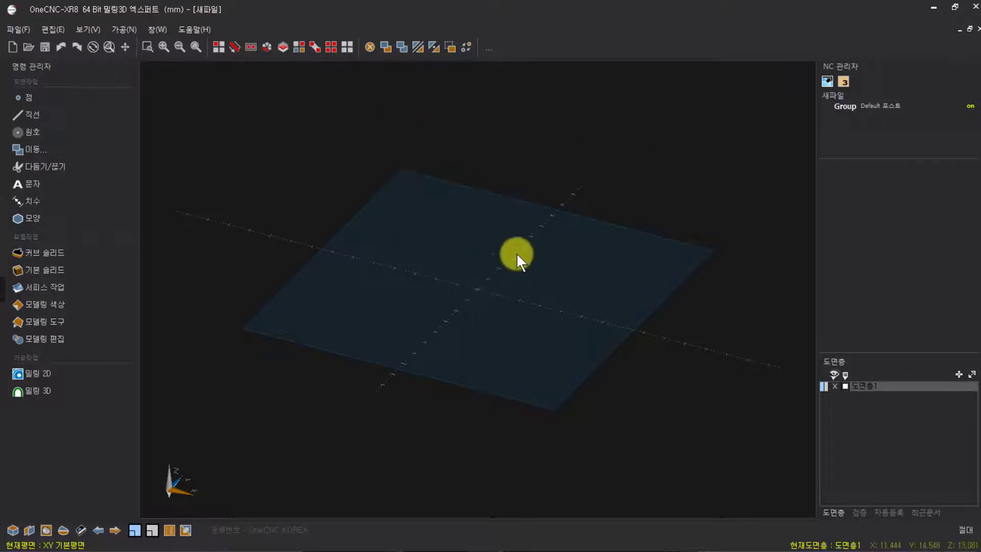
# Close the program, reopen its start window and choose 두산 2호기 as the active user profile
pyautogui.click(973, 7)
pyautogui.doubleClick(75, 91)
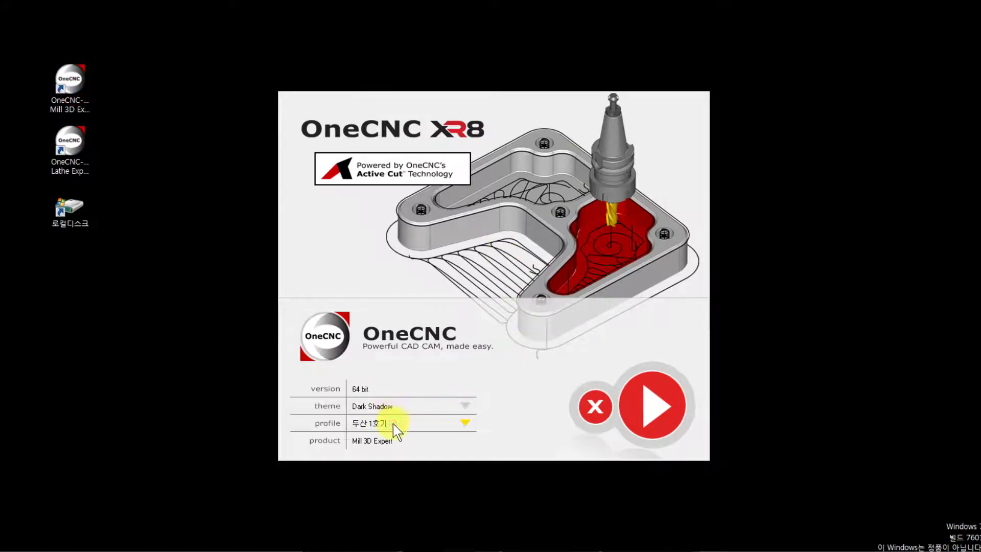
pyautogui.click(393, 424)
pyautogui.click(441, 242)
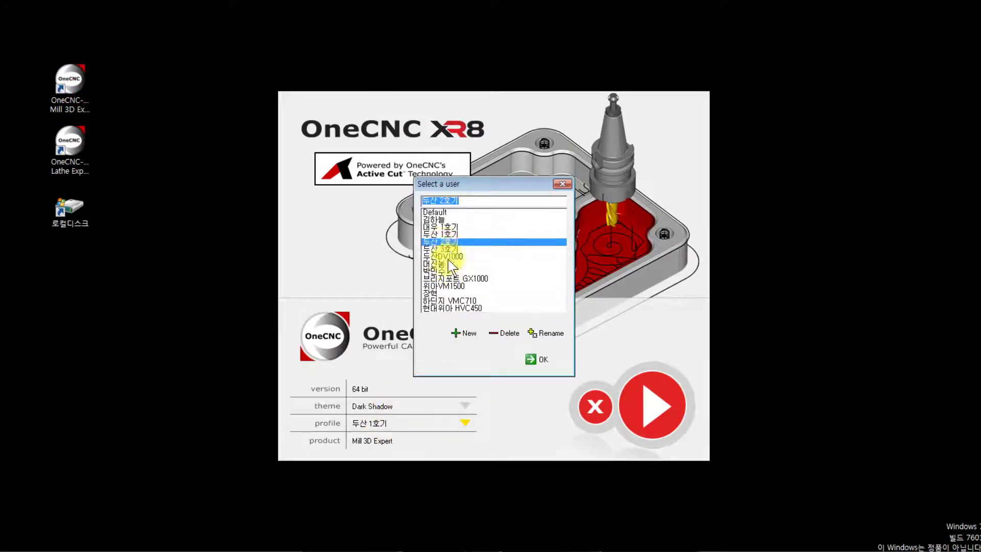
pyautogui.click(536, 360)
# Set the theme for the 두산 2호기 profile to Cool Blue and start the program
pyautogui.click(464, 407)
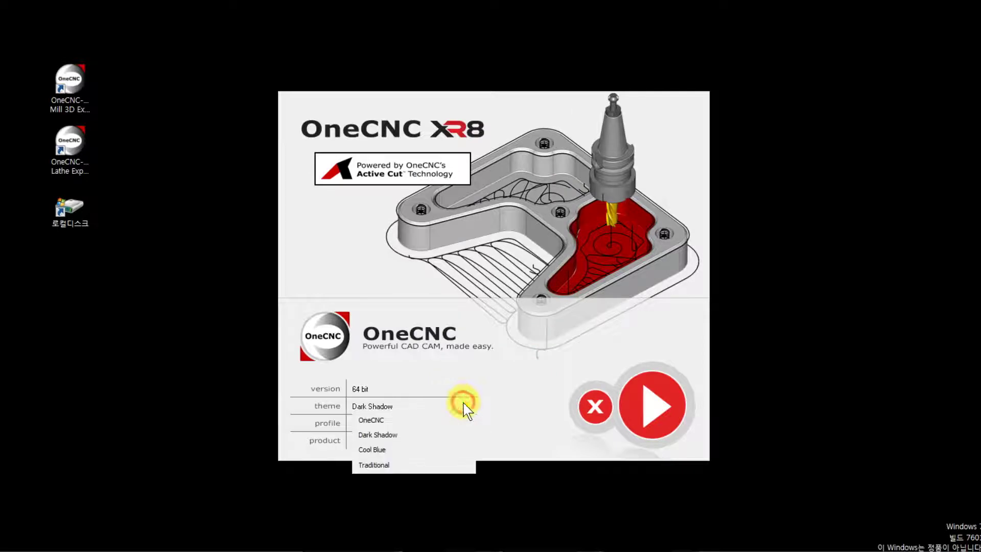
pyautogui.click(375, 449)
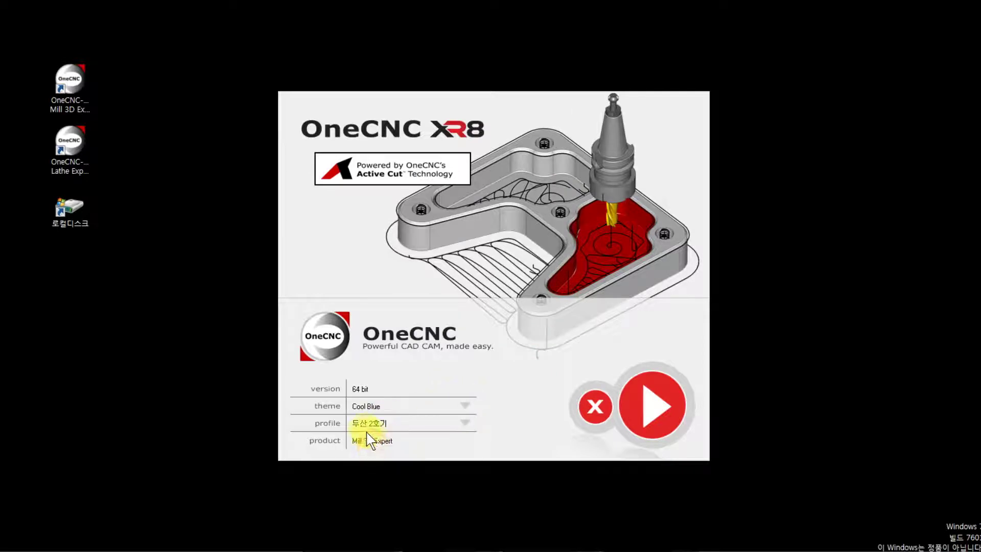
pyautogui.click(659, 409)
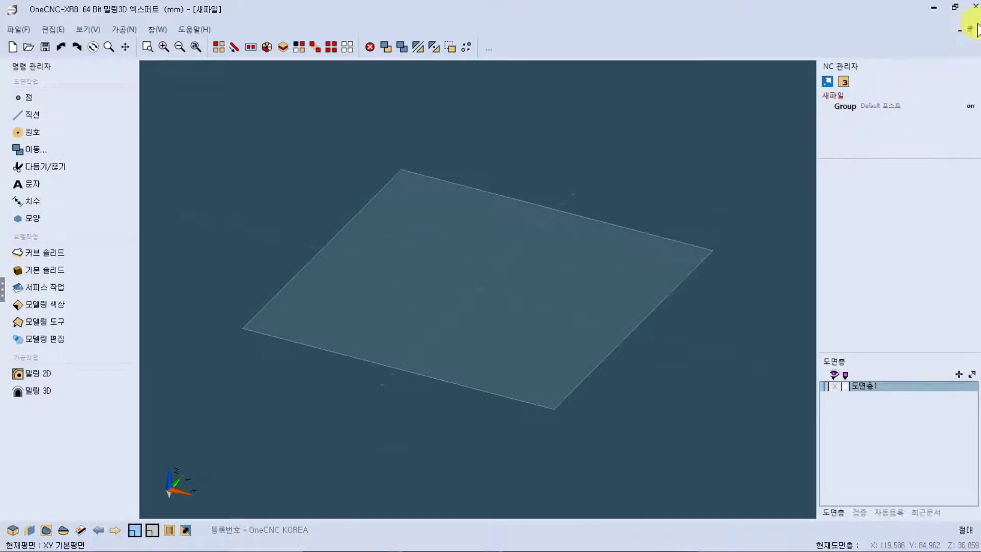
# Restart the program with the 두산 1호기 user profile and return to the desktop
pyautogui.click(976, 8)
pyautogui.click(39, 339)
pyautogui.doubleClick(77, 84)
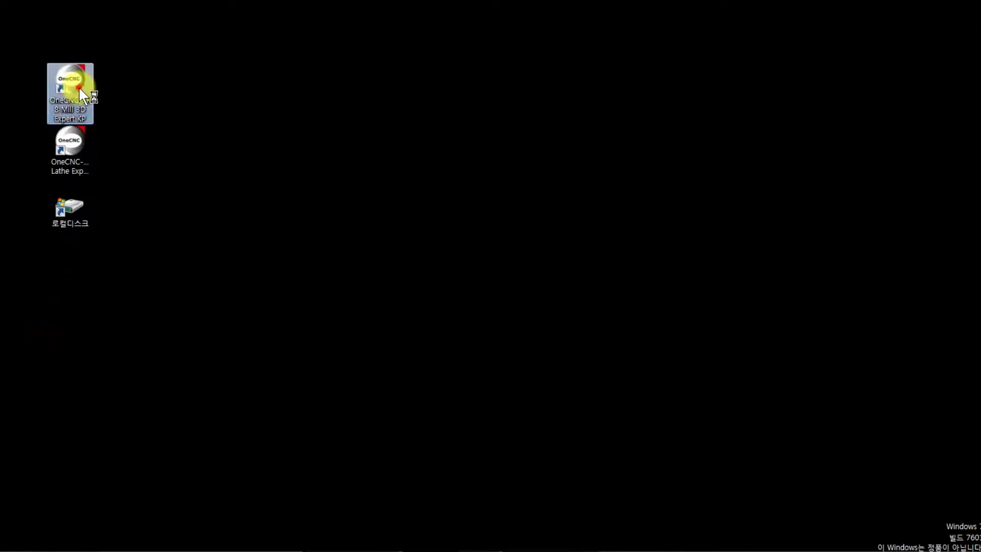
pyautogui.click(389, 422)
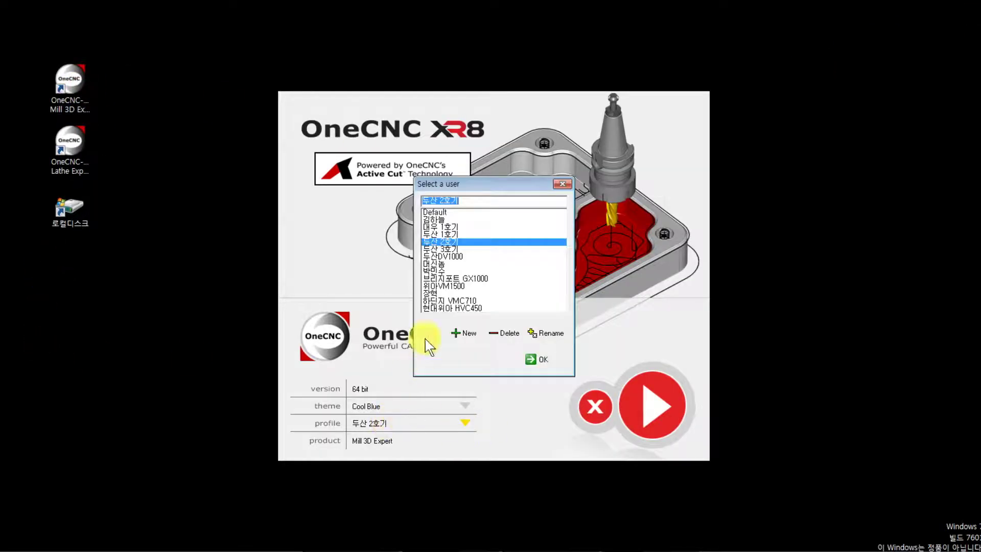
pyautogui.click(441, 235)
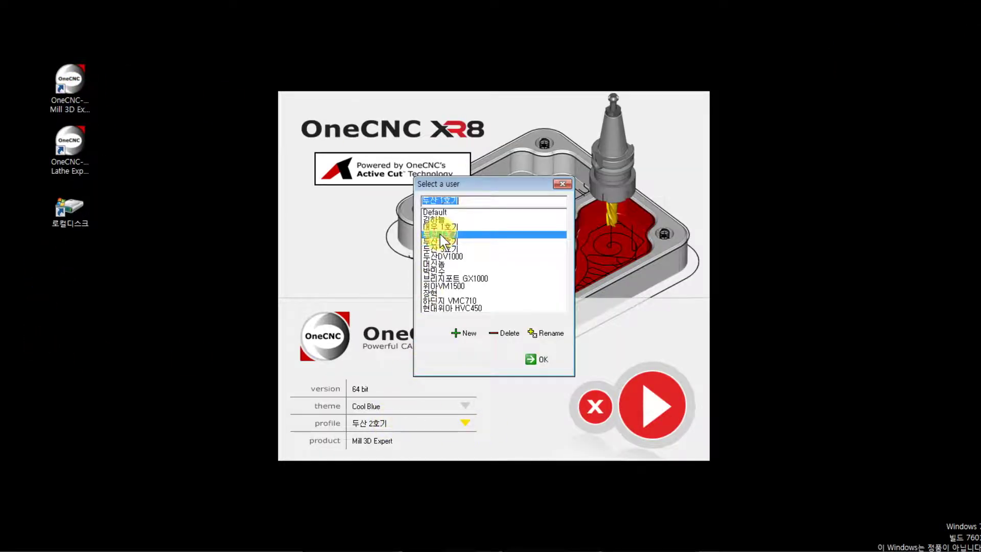
pyautogui.click(534, 357)
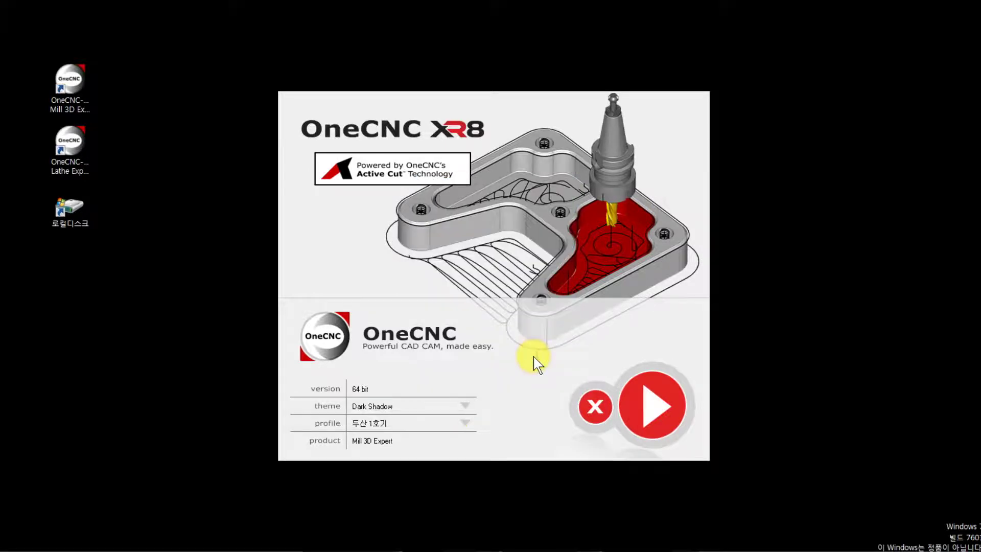
pyautogui.click(663, 410)
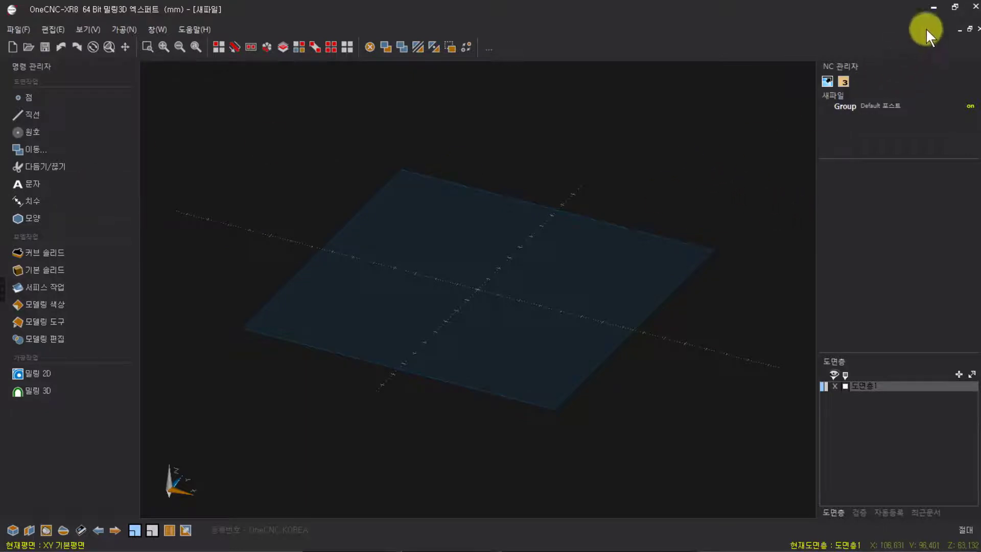
pyautogui.click(933, 7)
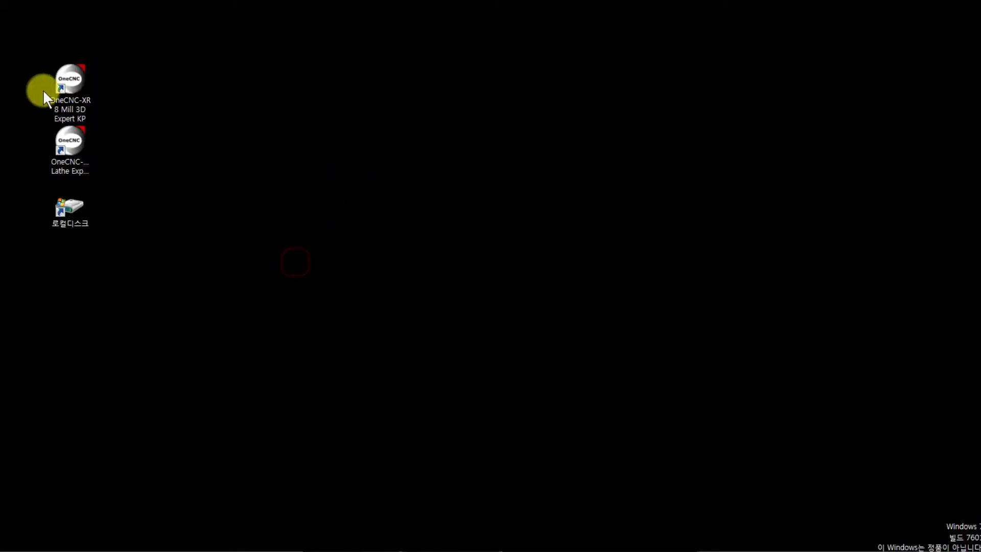
# Reopen the Mill start window, start the program with the 두산 2호기 user profile, and switch to another open OneCNC window
pyautogui.doubleClick(74, 78)
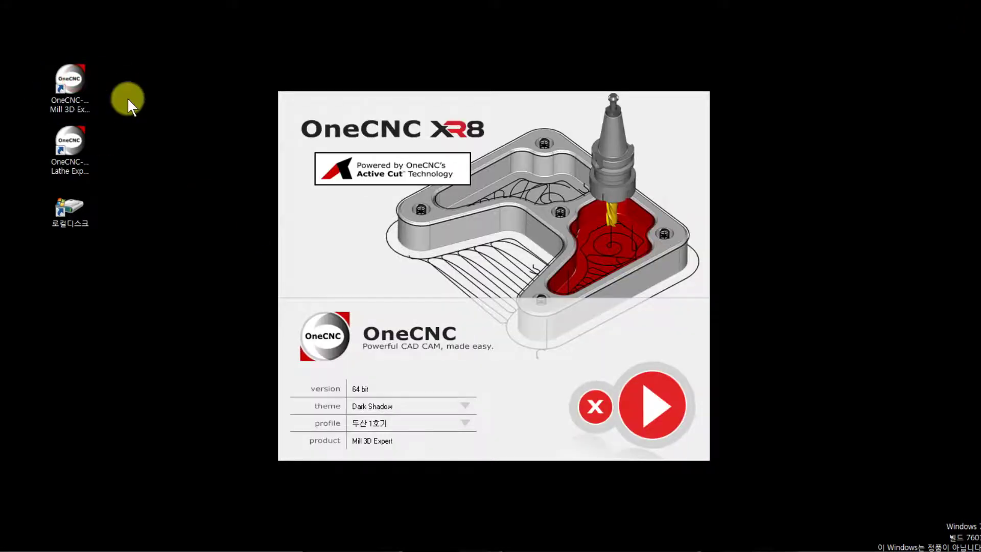
pyautogui.click(393, 425)
pyautogui.click(443, 241)
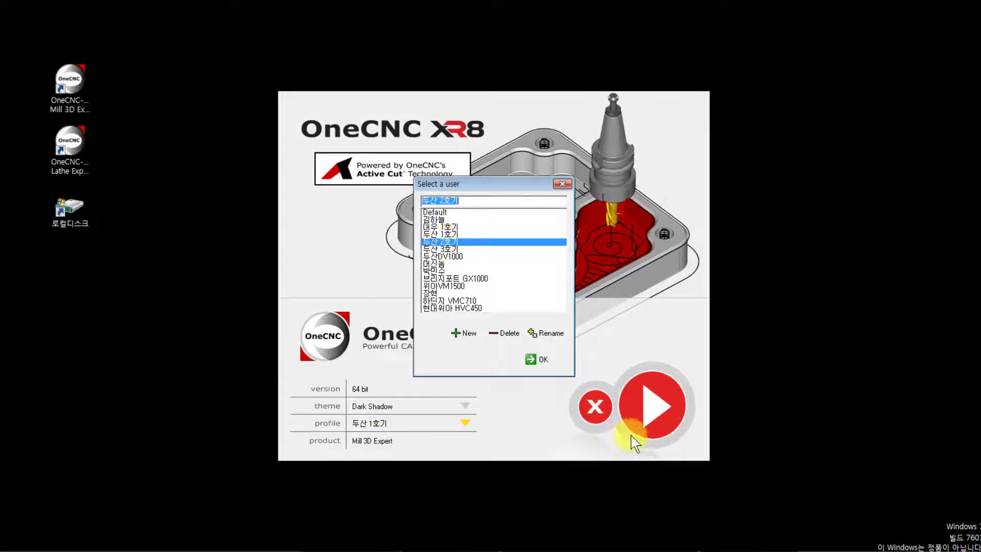
pyautogui.click(531, 360)
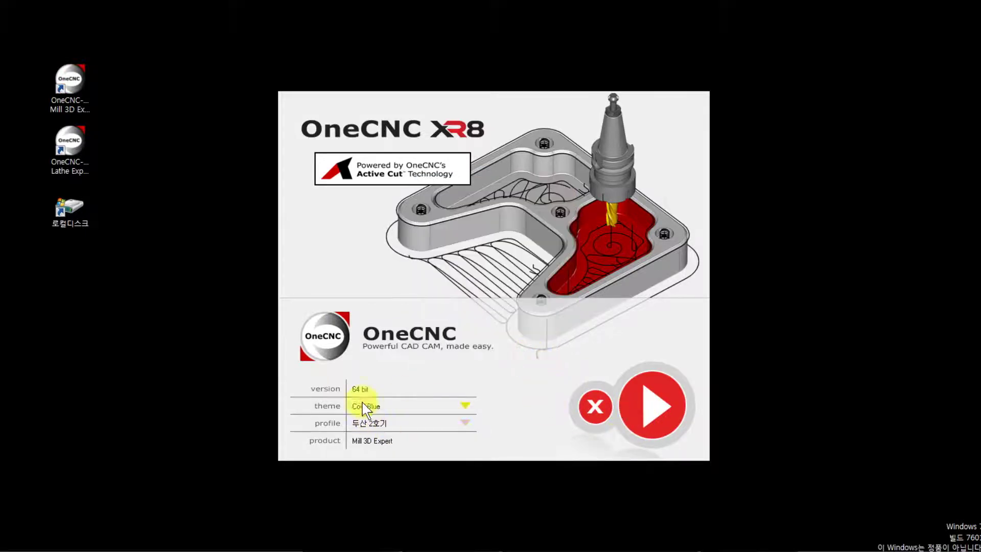
pyautogui.click(633, 404)
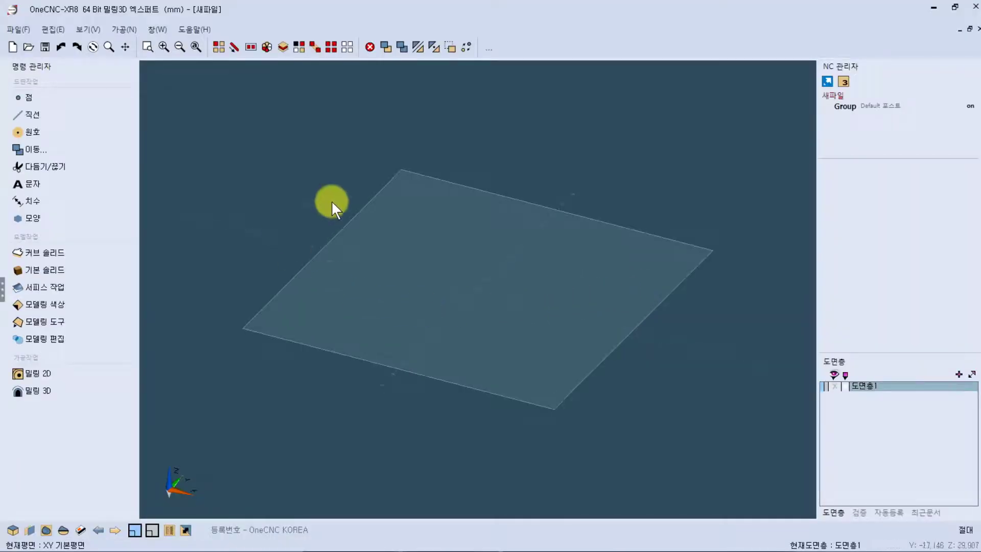
pyautogui.moveTo(225, 549)
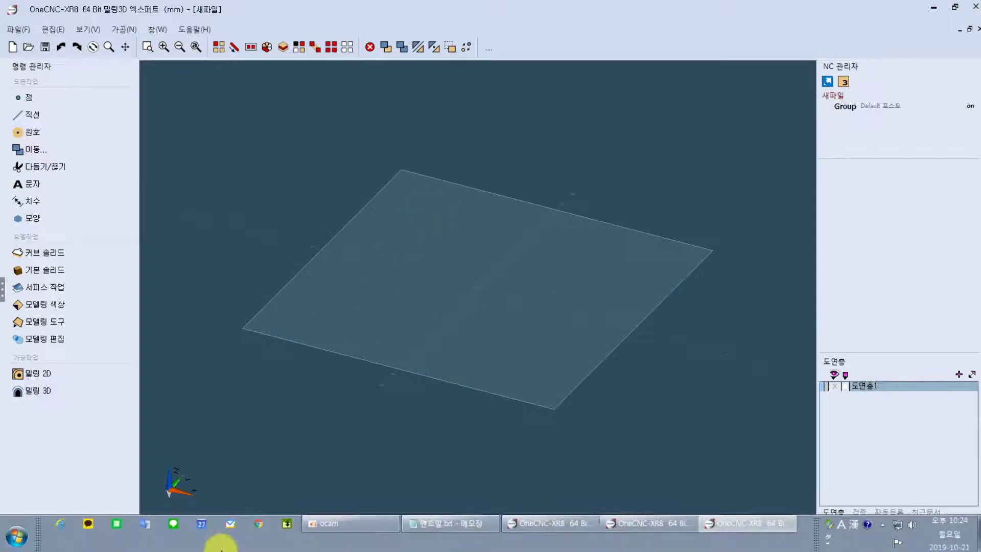
pyautogui.click(648, 522)
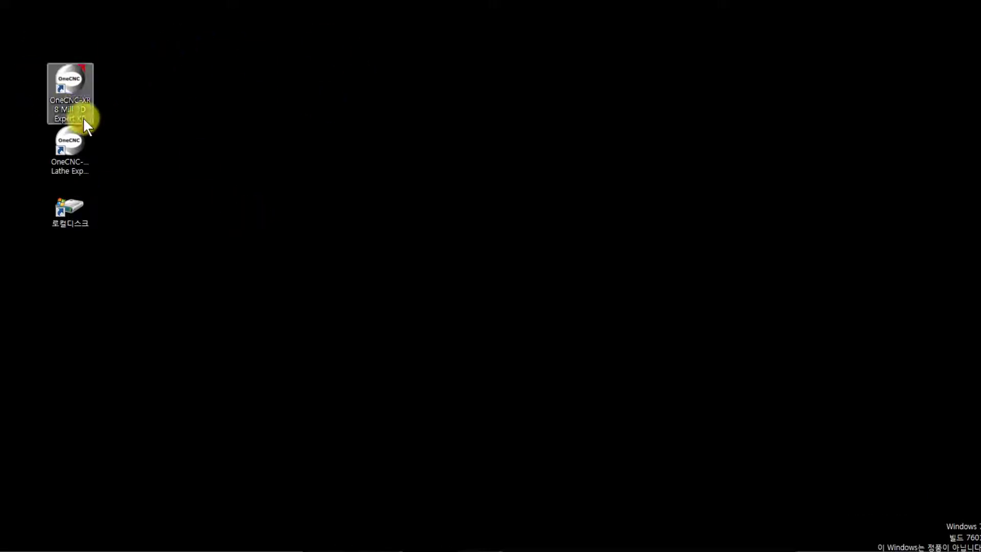
# Reopen the Mill start window, review the user profile list keeping 두산 2호기, and exit without starting the program
pyautogui.click(60, 75)
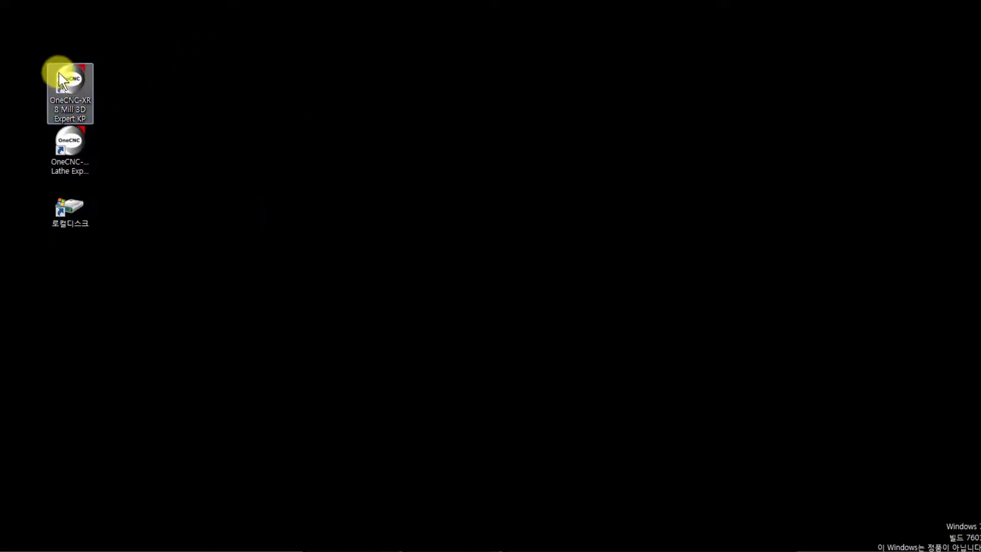
pyautogui.doubleClick(59, 73)
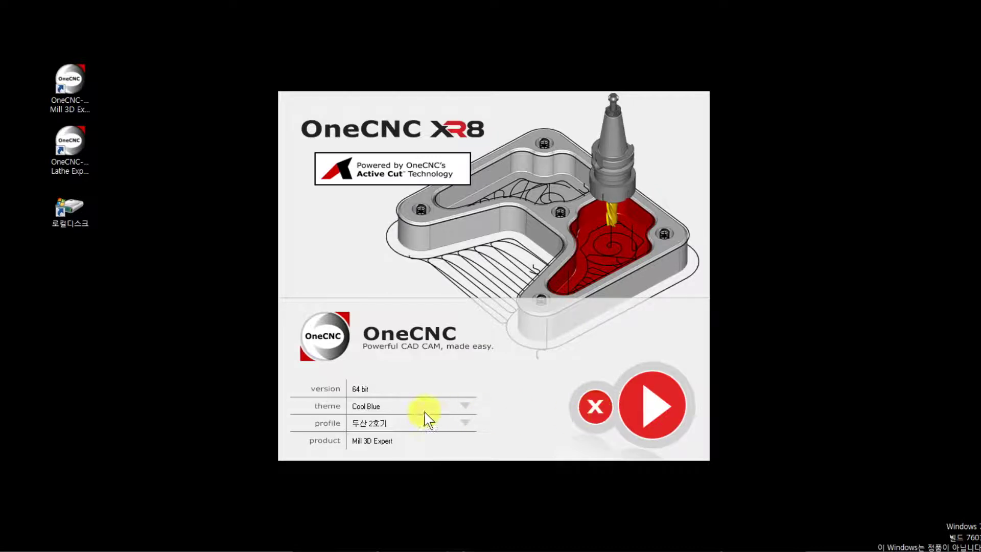
pyautogui.click(465, 423)
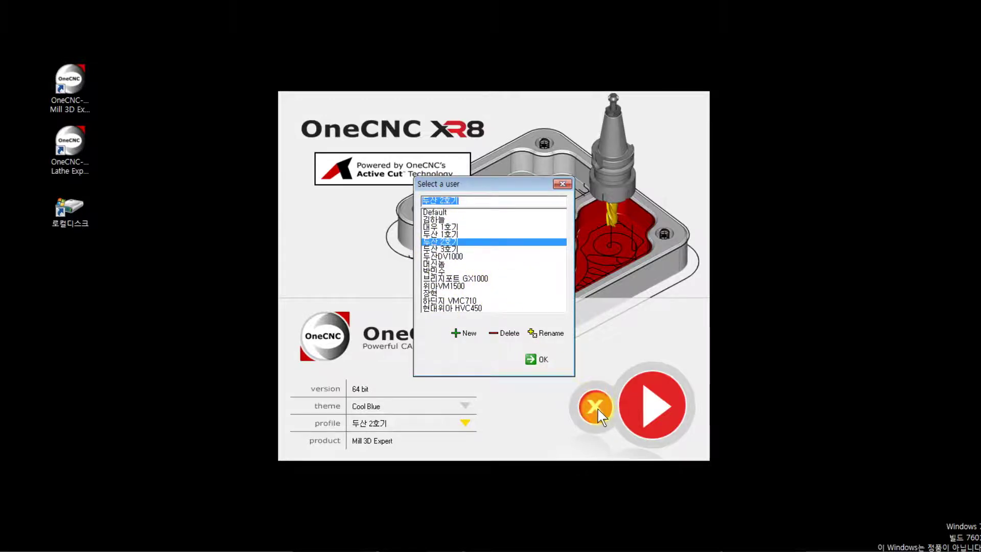
pyautogui.click(537, 358)
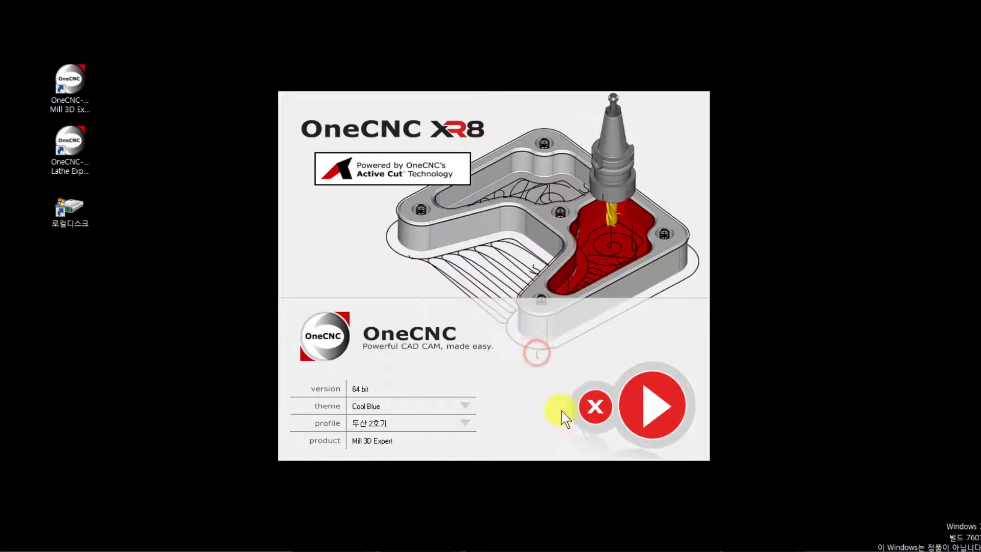
pyautogui.click(597, 407)
# Open the Mill 3D Expert installation folder inside OneCNC-XR8\KP on local disk C: in Windows Explorer
pyautogui.click(84, 217)
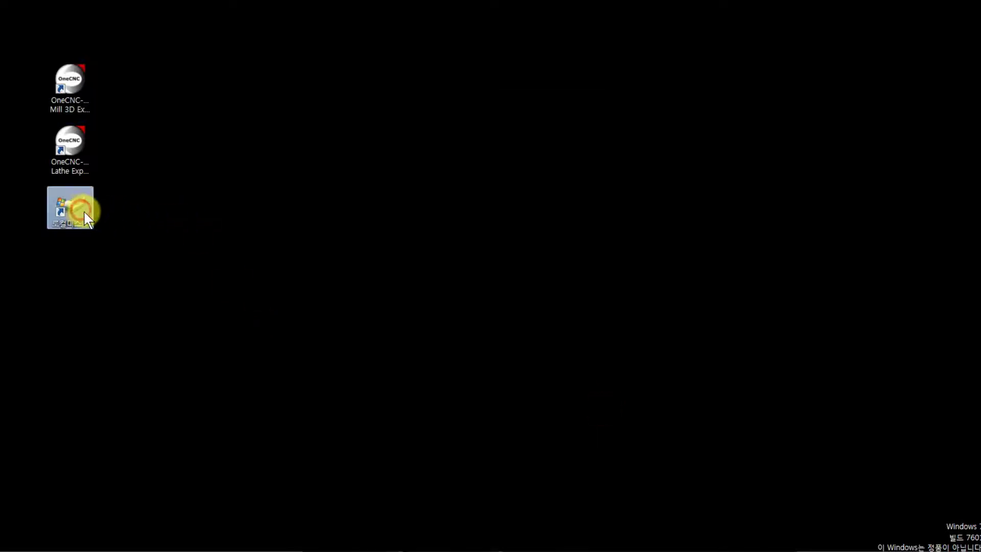
pyautogui.doubleClick(84, 209)
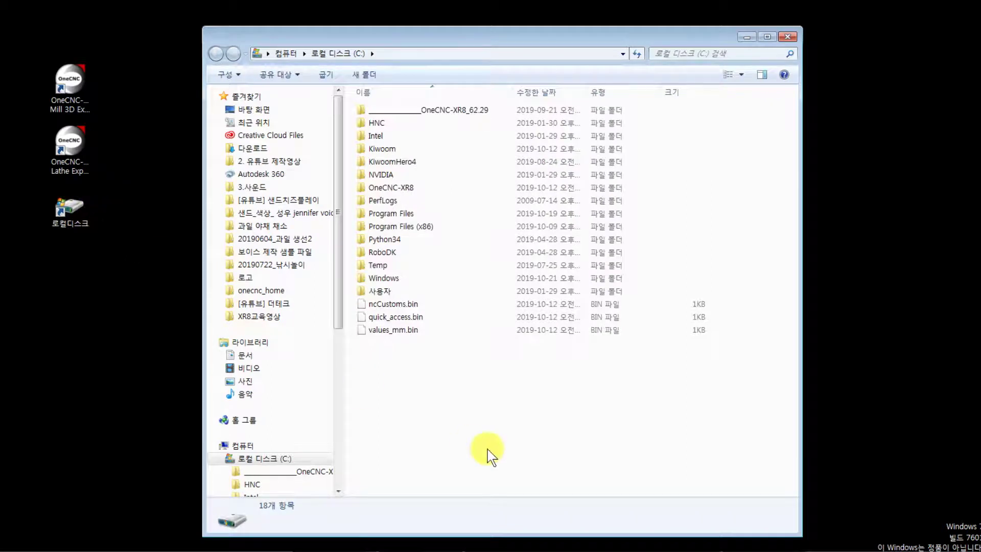
pyautogui.moveTo(335, 318); pyautogui.dragTo(328, 467)
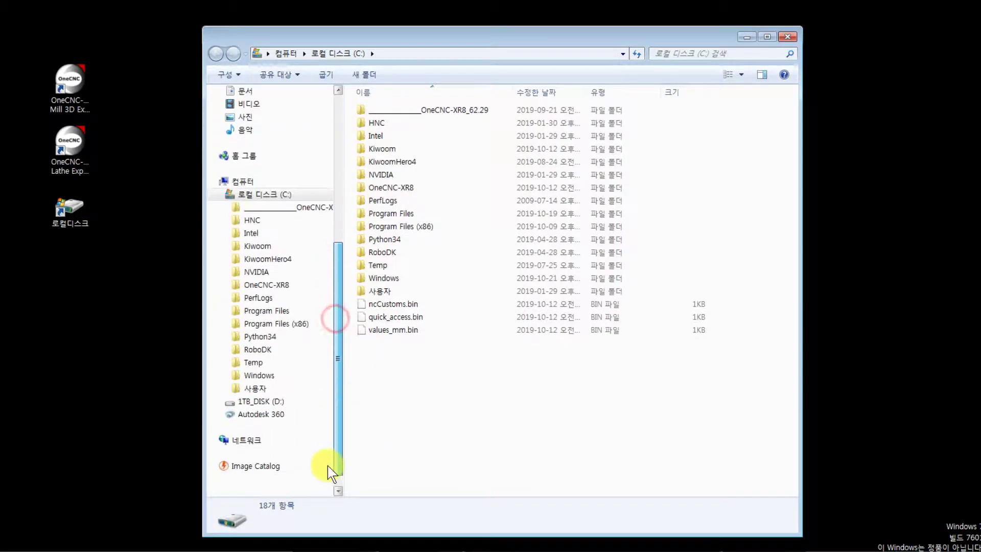
pyautogui.doubleClick(408, 189)
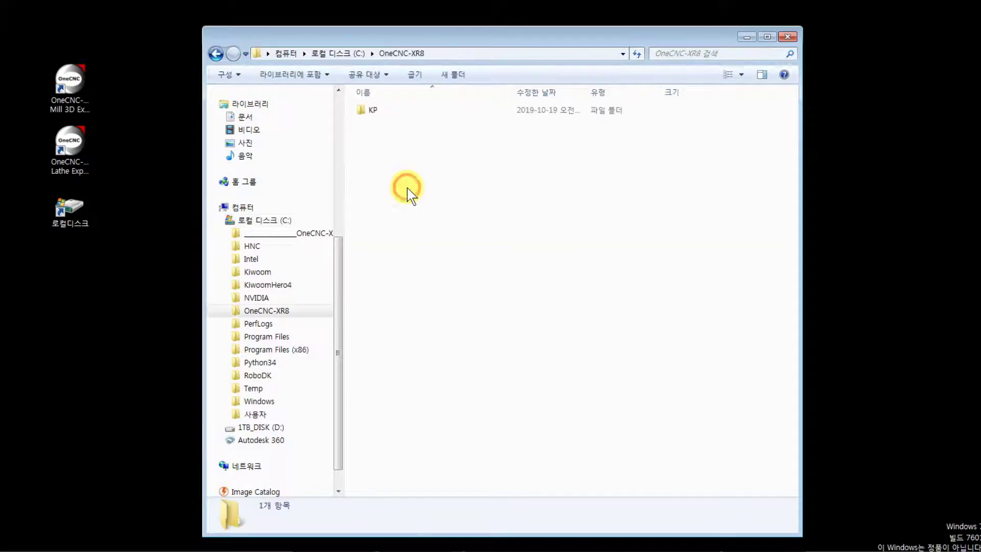
pyautogui.doubleClick(369, 109)
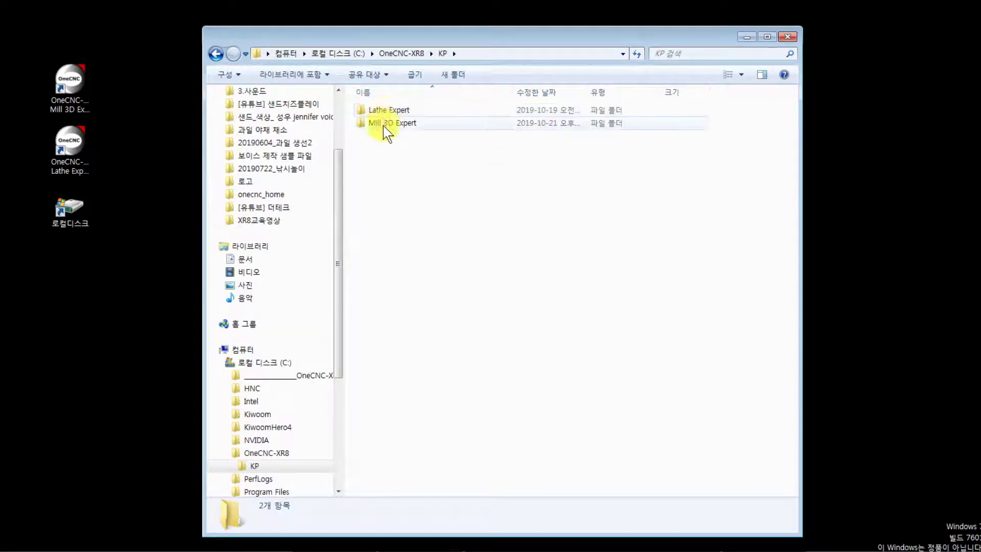
pyautogui.click(384, 124)
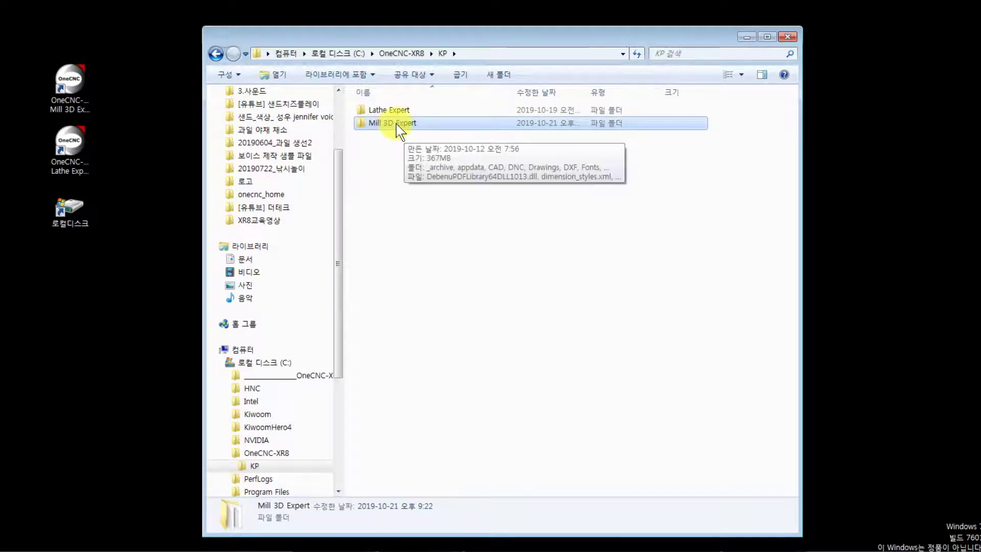
pyautogui.doubleClick(397, 124)
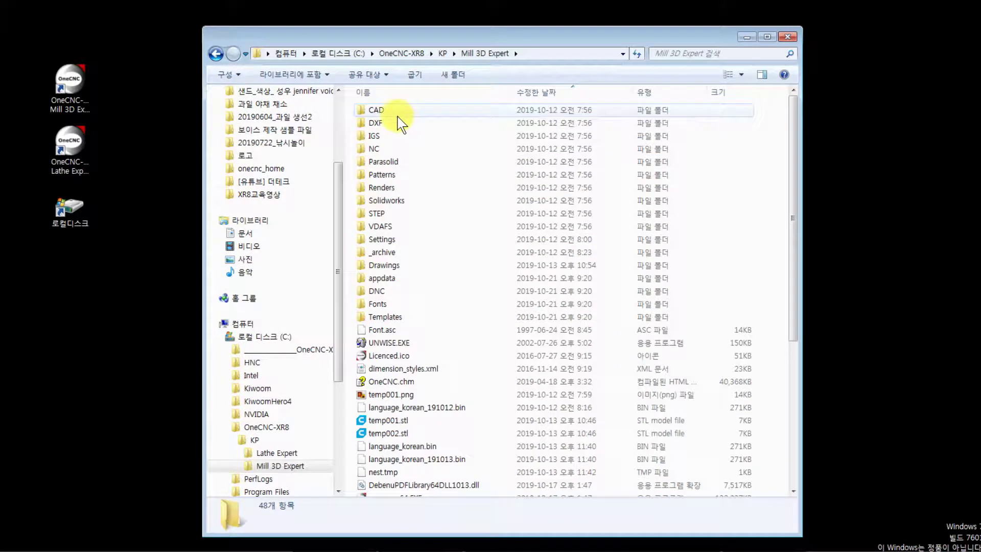
pyautogui.moveTo(340, 321); pyautogui.dragTo(339, 424)
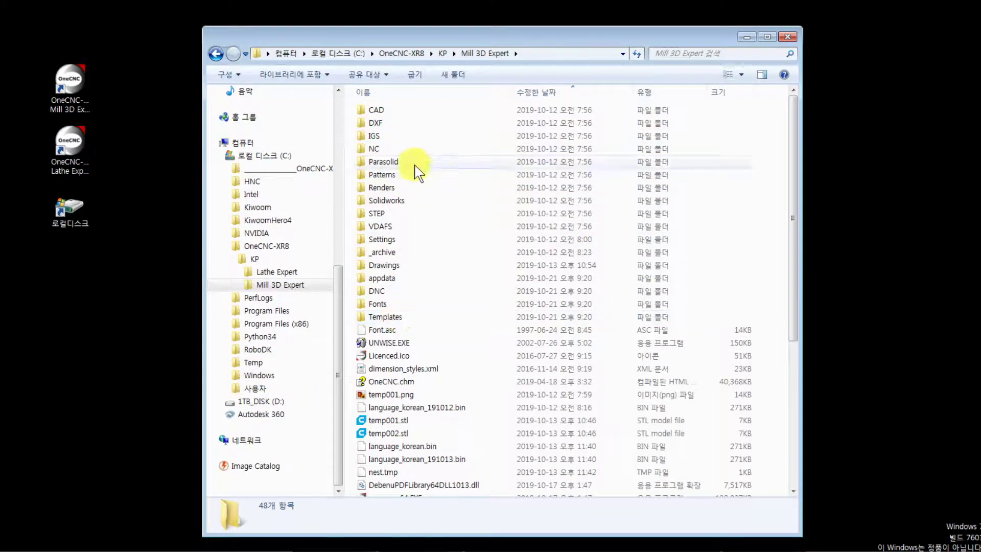
# Examine the CAD, DXF and Solidworks subfolders of Mill 3D Expert and return to the Mill 3D Expert folder
pyautogui.moveTo(396, 253)
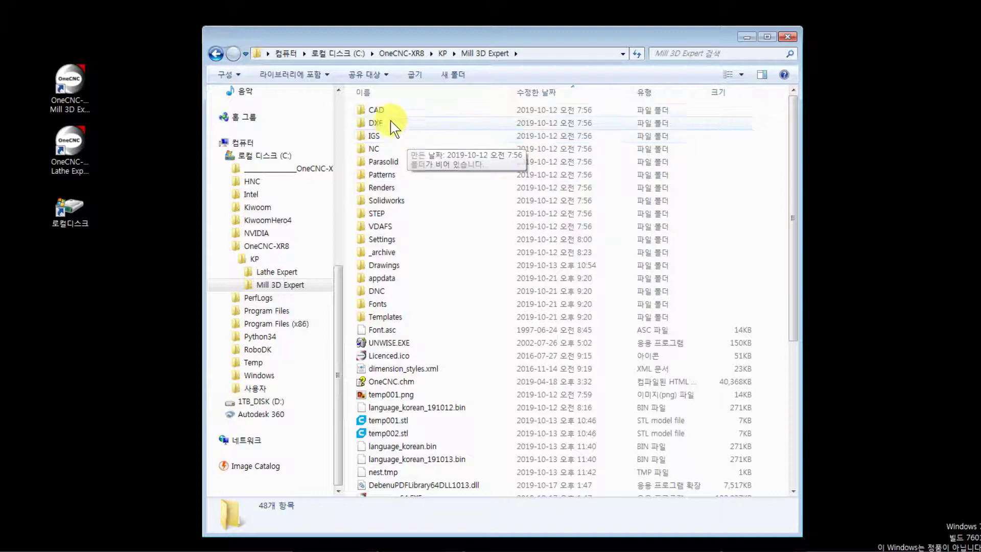
pyautogui.click(382, 109)
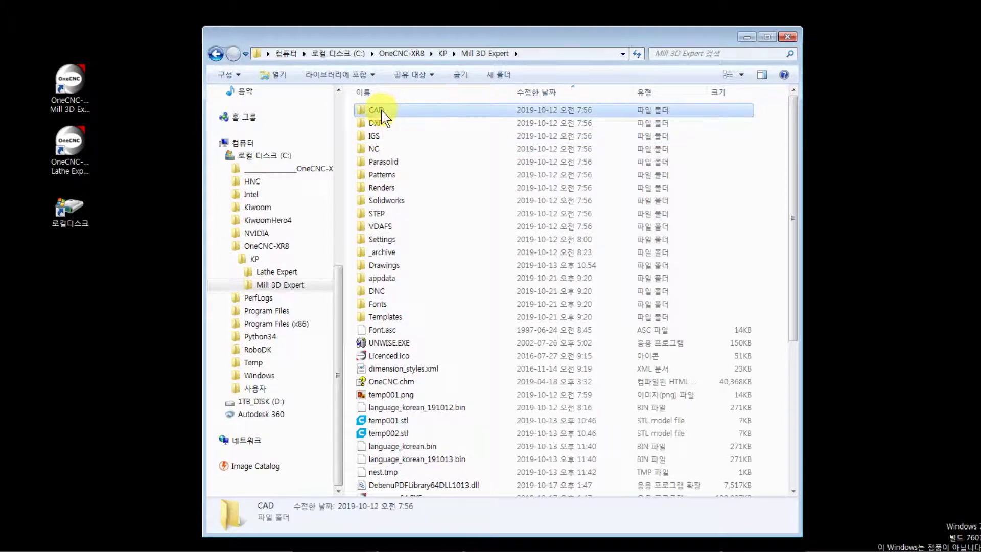
pyautogui.doubleClick(381, 109)
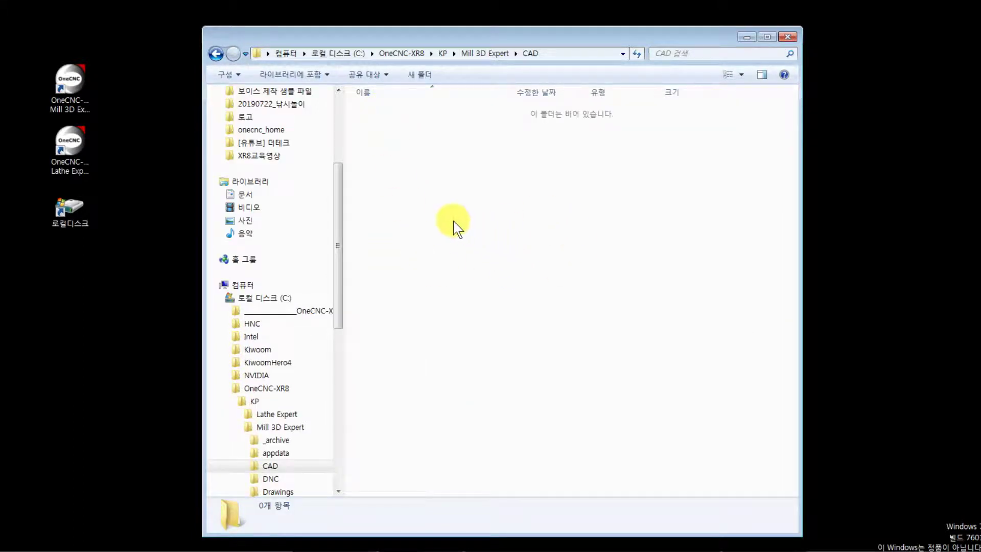
pyautogui.click(217, 52)
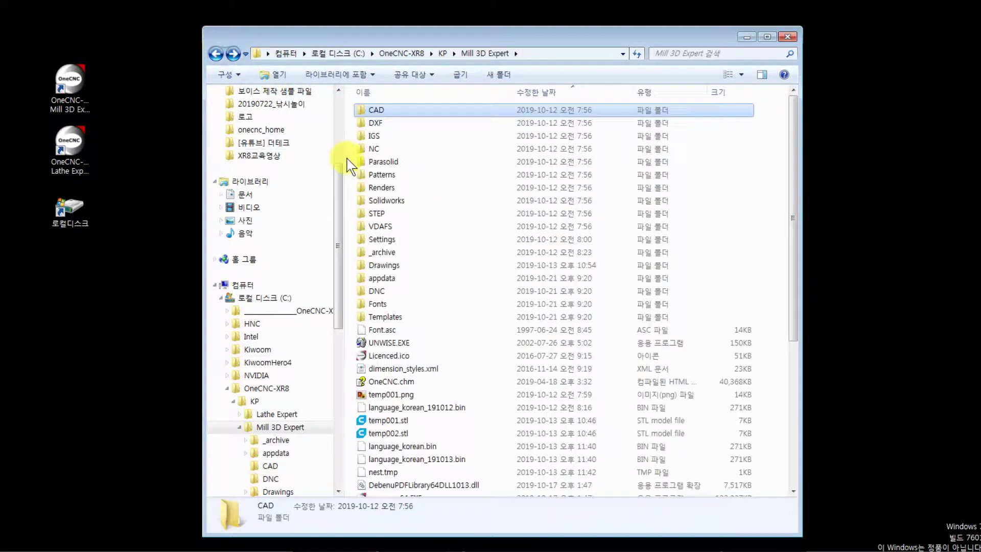
pyautogui.click(375, 111)
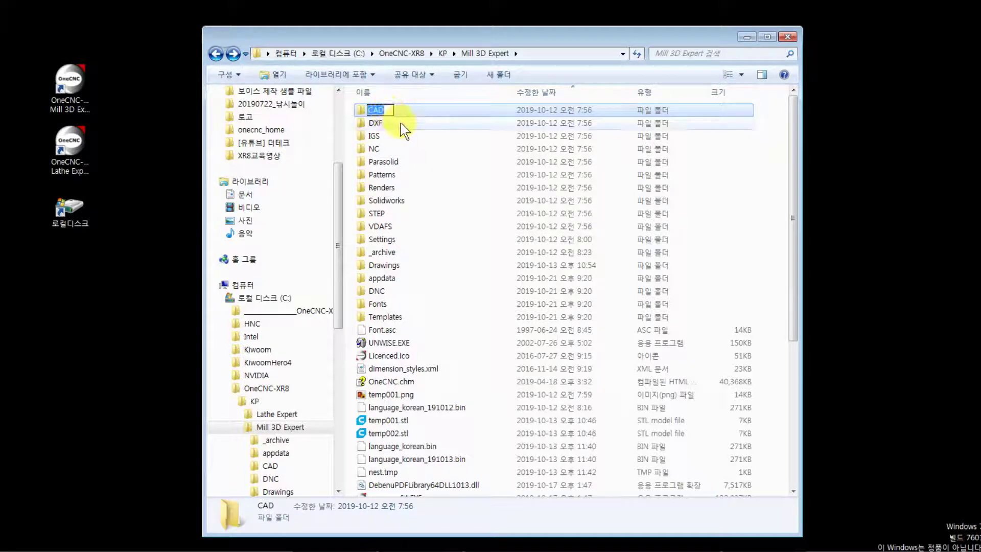
pyautogui.click(400, 123)
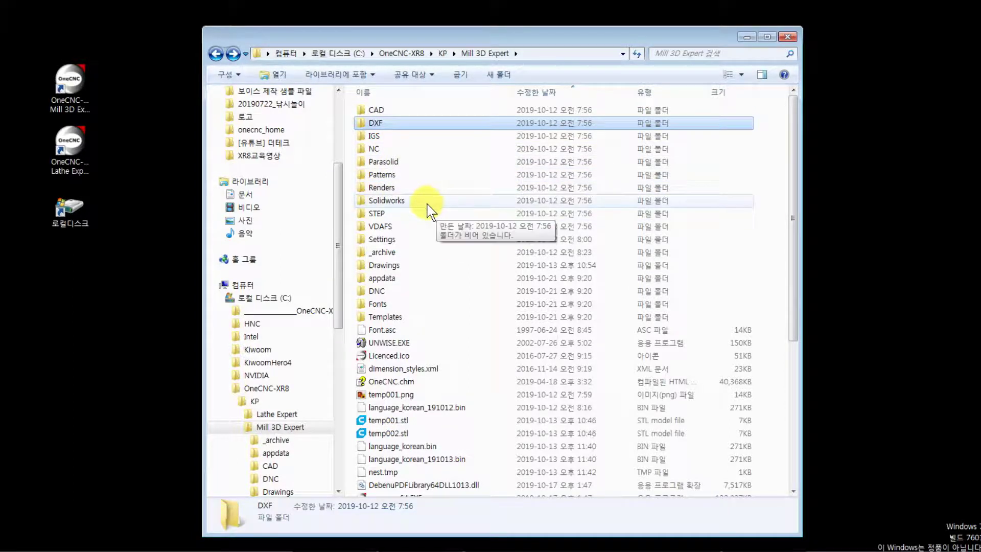
pyautogui.doubleClick(379, 200)
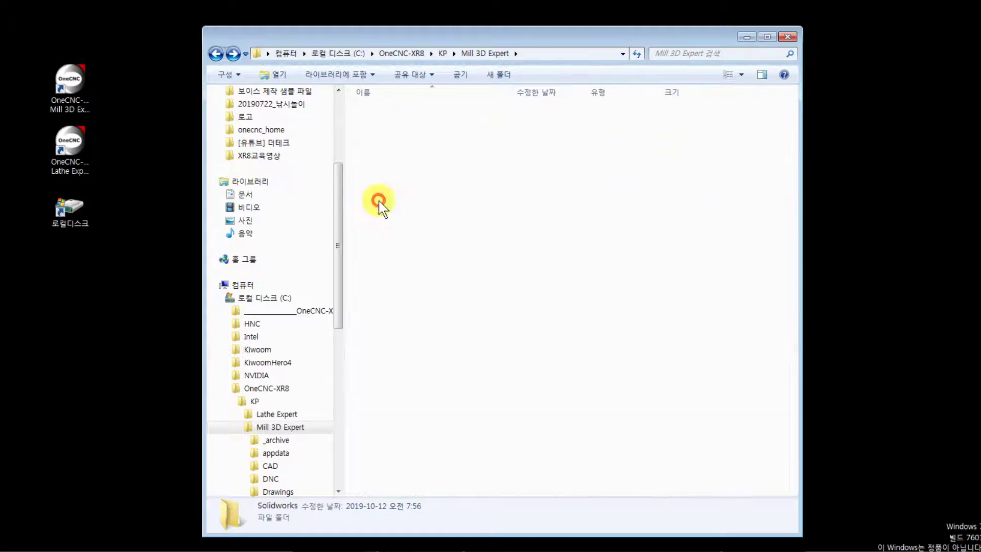
pyautogui.click(215, 53)
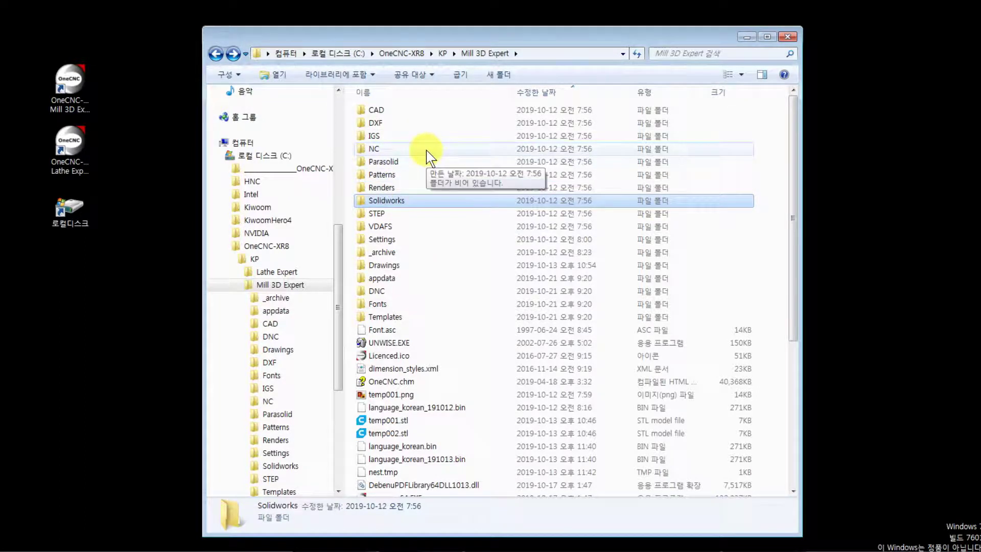
# Open the Settings folder and look through its post-processor files down to 화낙표준 포스트.pst
pyautogui.click(387, 239)
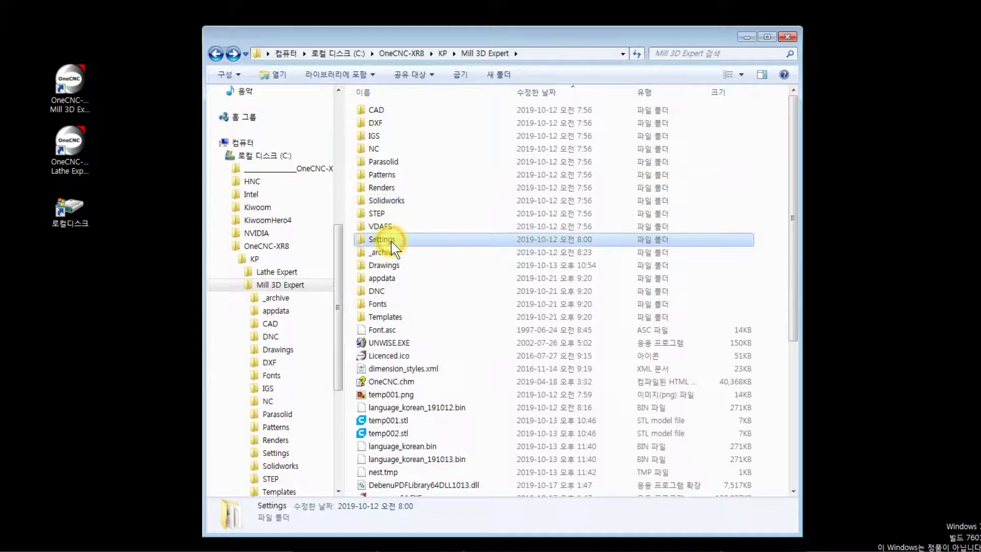
pyautogui.doubleClick(422, 238)
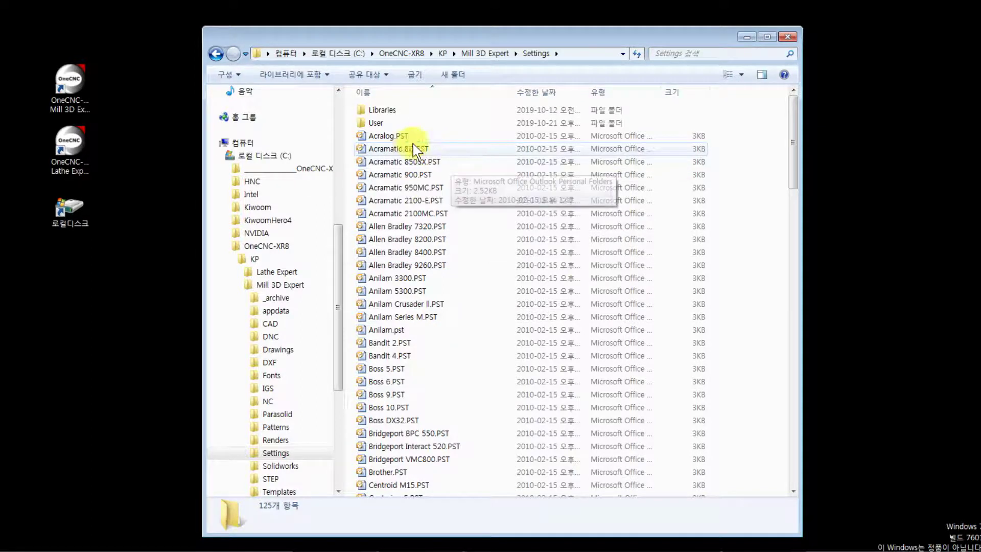
pyautogui.click(401, 136)
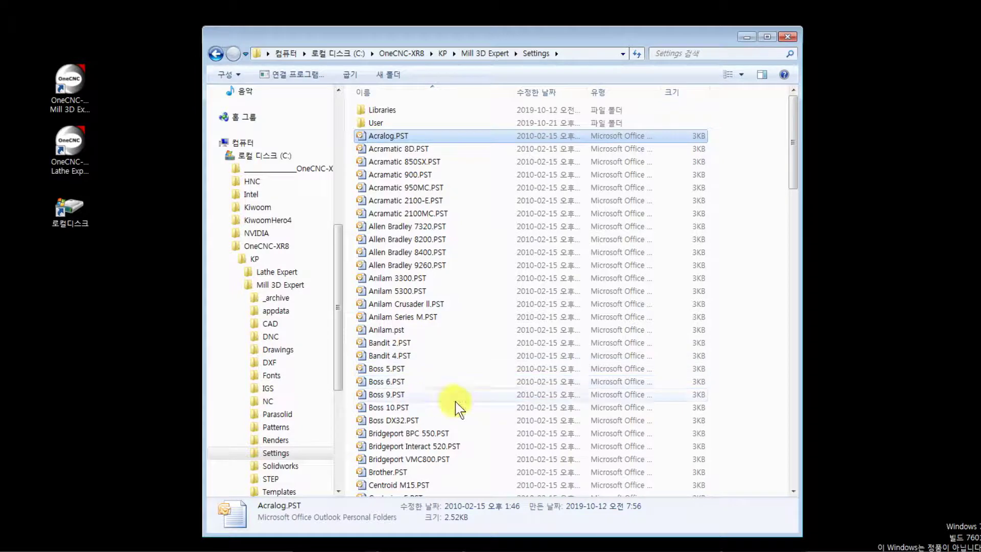
pyautogui.moveTo(793, 147); pyautogui.dragTo(756, 528)
pyautogui.click(396, 490)
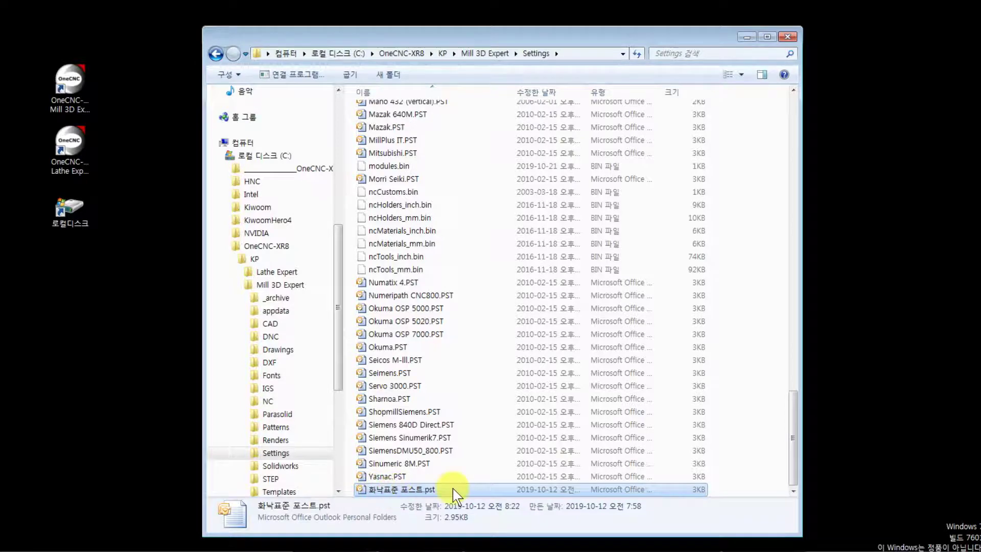
# Delete all files from Acralog.PST through Yasnac.PST in the Settings folder, keeping only 화낙표준 포스트.pst and the subfolders
pyautogui.click(387, 476)
pyautogui.moveTo(798, 459); pyautogui.dragTo(805, 134)
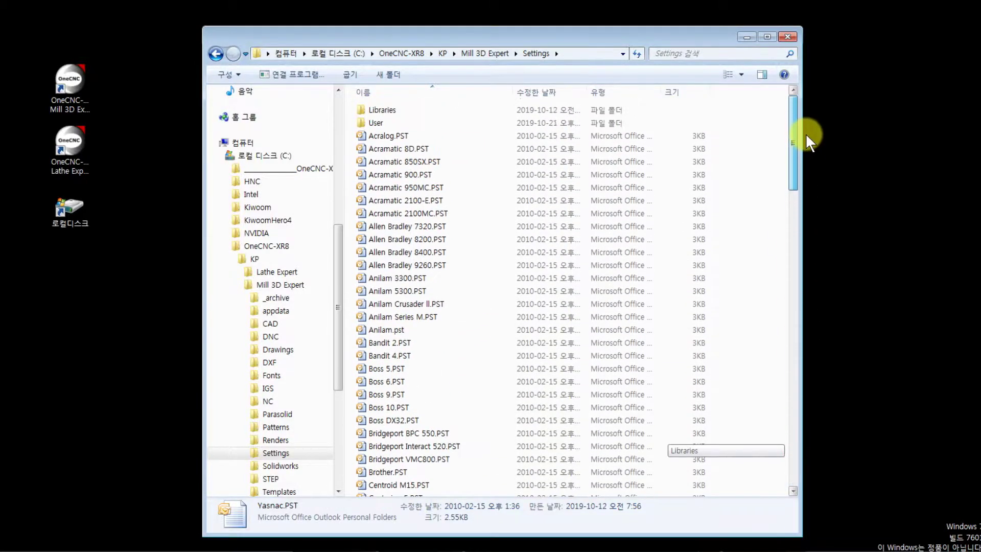
pyautogui.keyDown('shift'); pyautogui.click(382, 137); pyautogui.keyUp('shift')
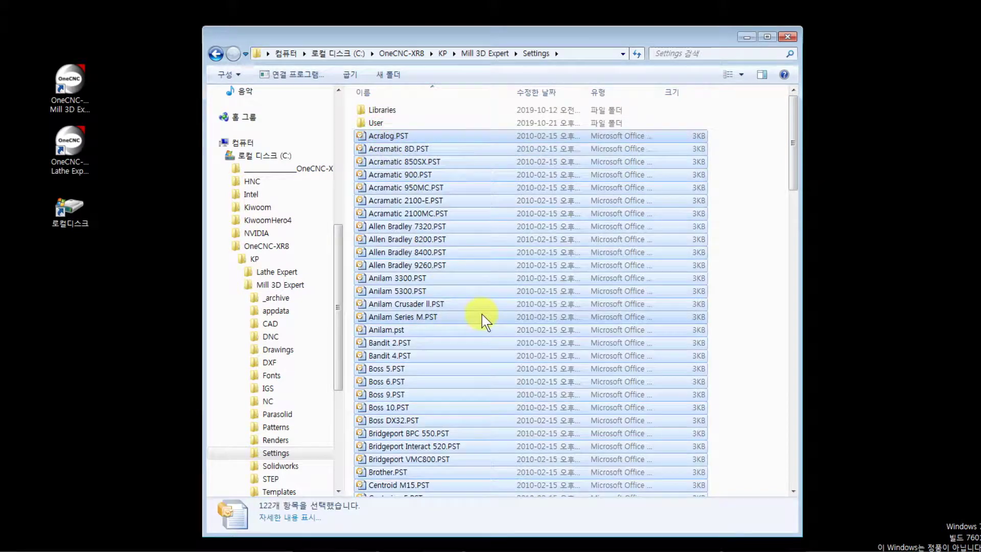
pyautogui.press('Delete')
pyautogui.press('Return')
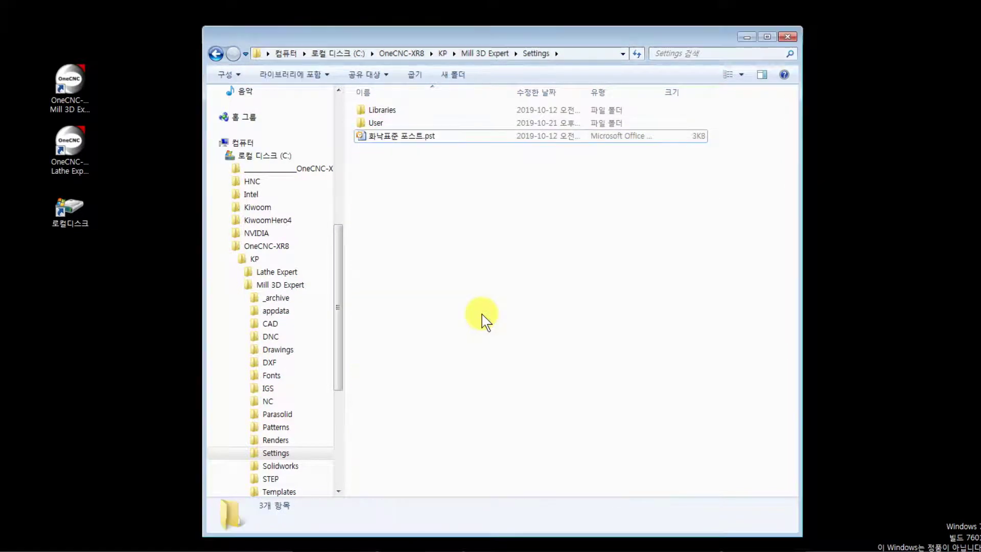
pyautogui.click(408, 137)
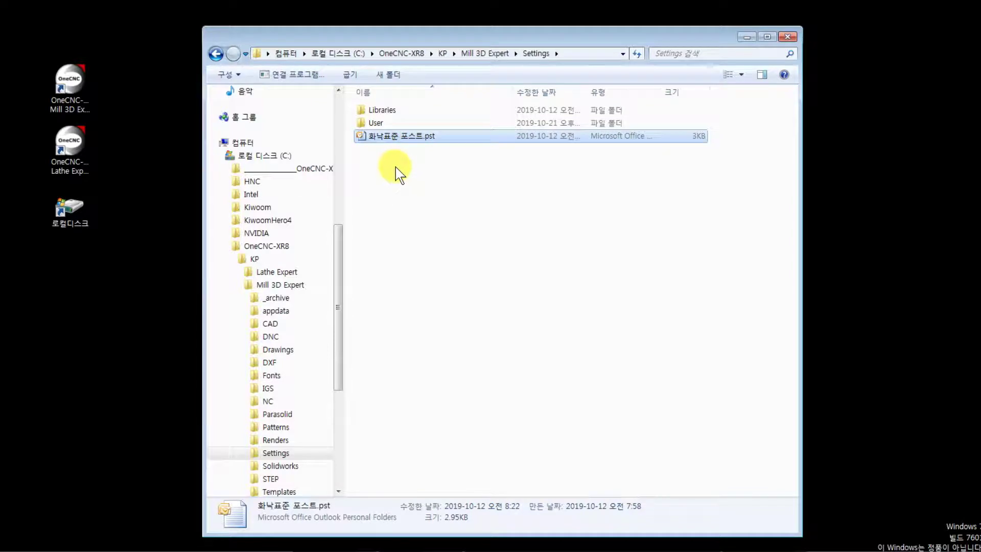
pyautogui.click(557, 198)
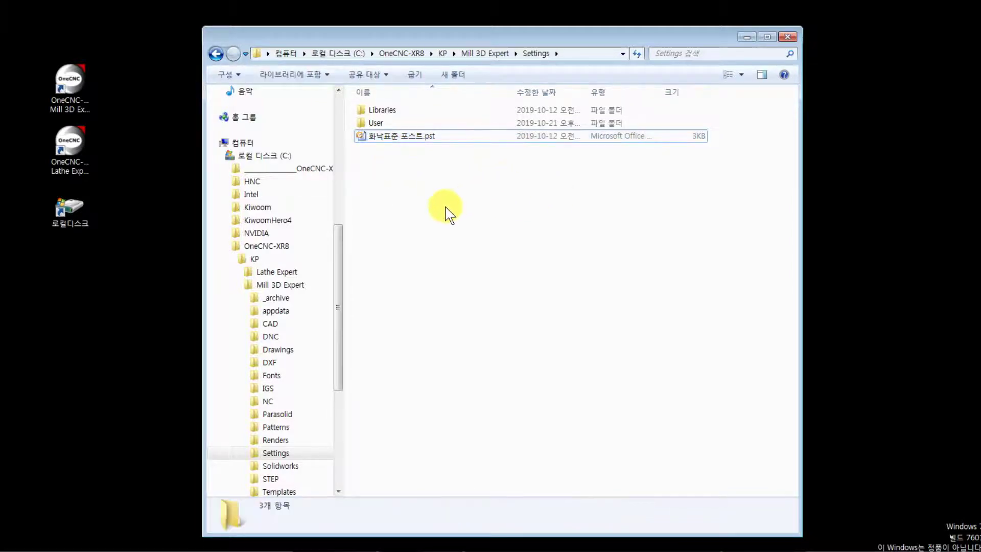
# Switch back to OneCNC-XR8 and assign the 화낙표준 포스트 NC post to the Group work process
pyautogui.click(69, 289)
pyautogui.click(660, 522)
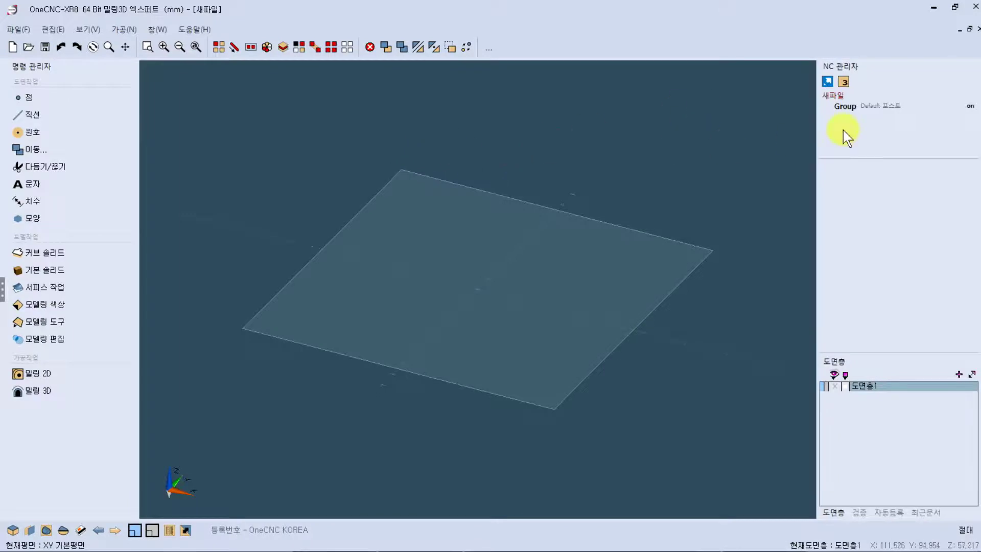
pyautogui.click(882, 109)
pyautogui.click(878, 105)
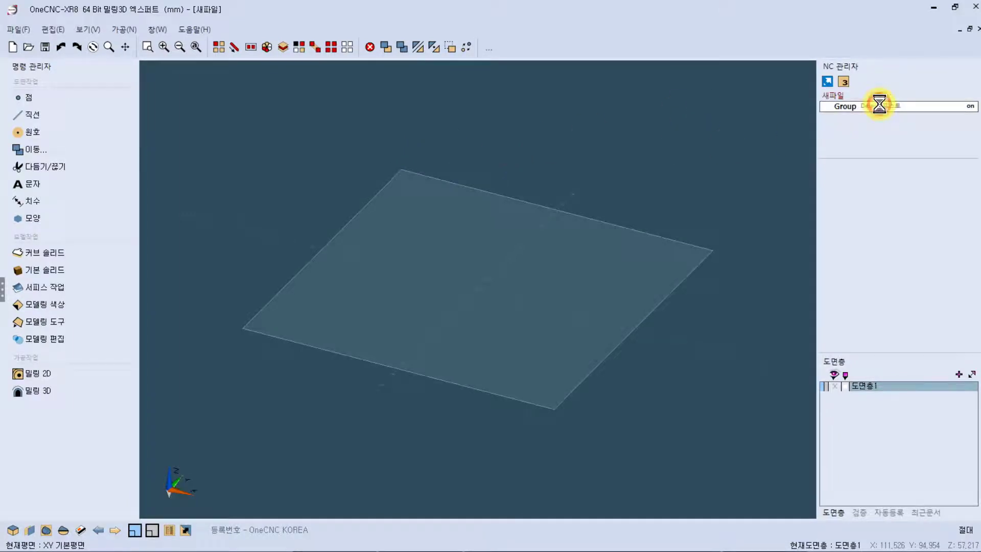
pyautogui.click(592, 308)
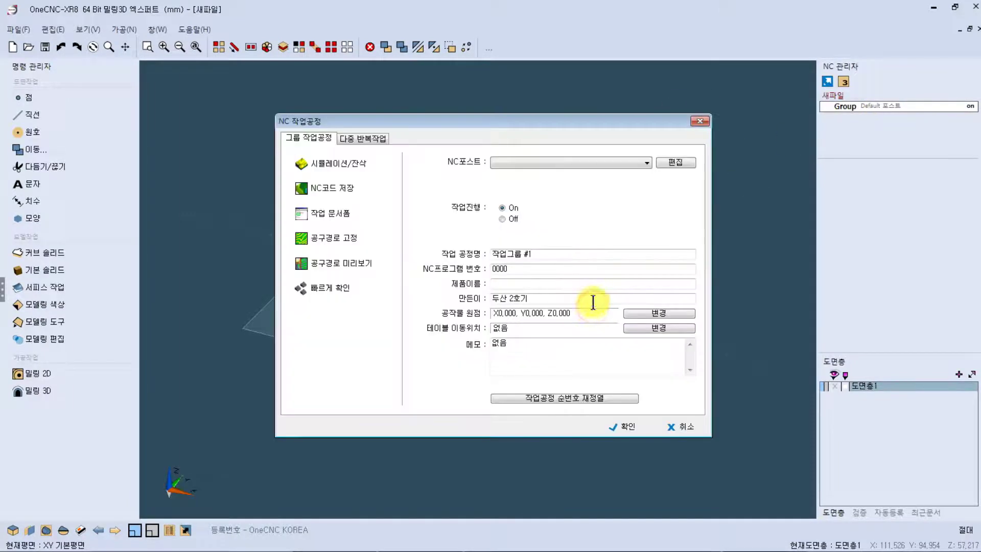
pyautogui.click(646, 162)
pyautogui.click(519, 172)
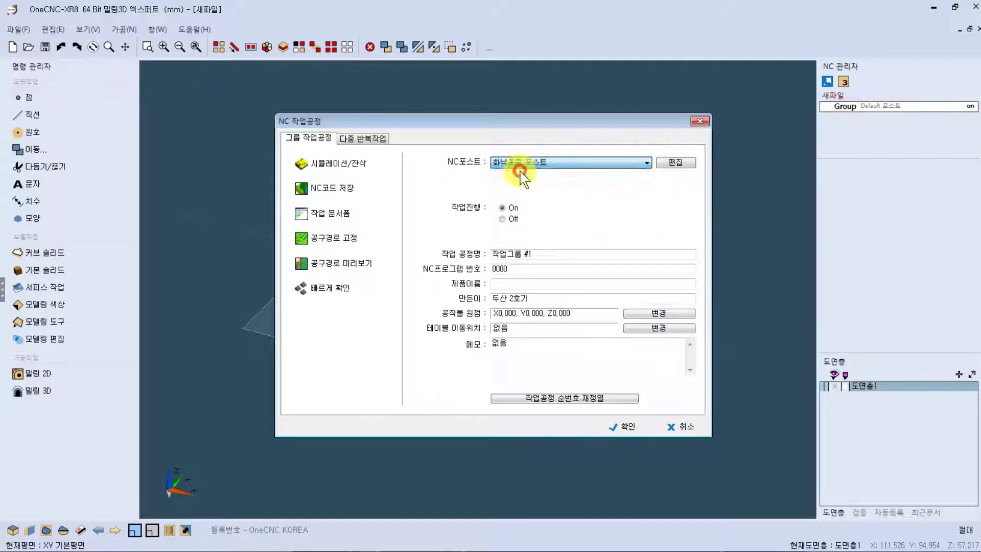
pyautogui.click(576, 163)
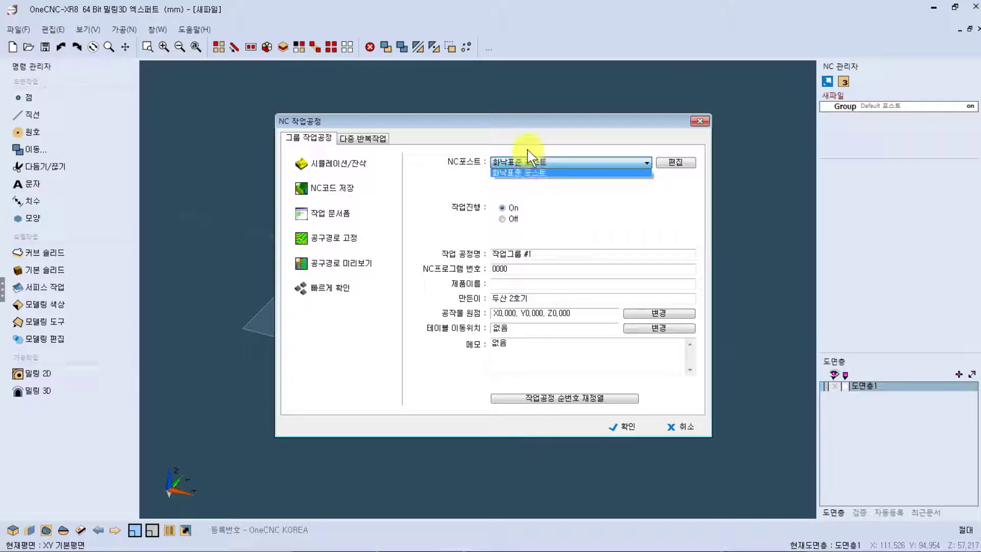
pyautogui.click(515, 173)
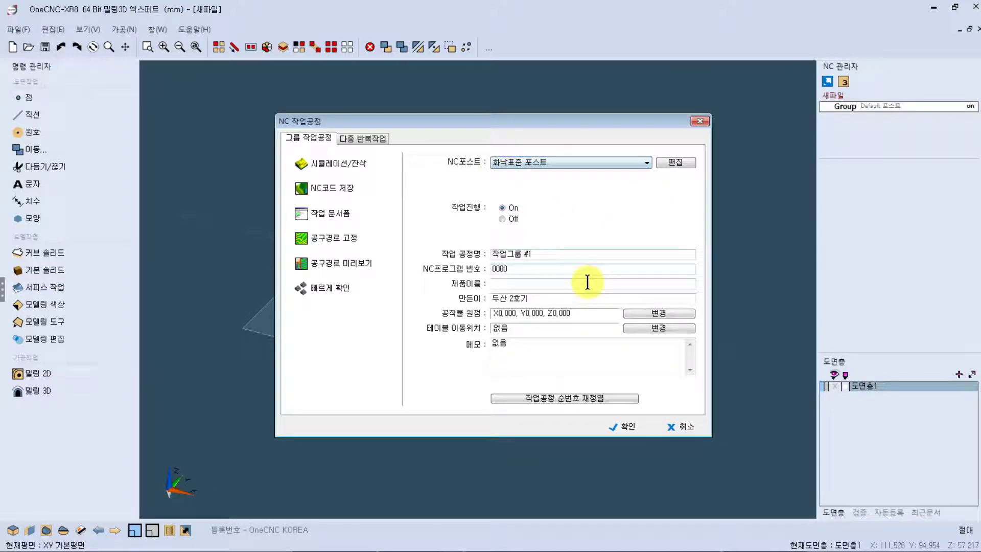
pyautogui.click(623, 427)
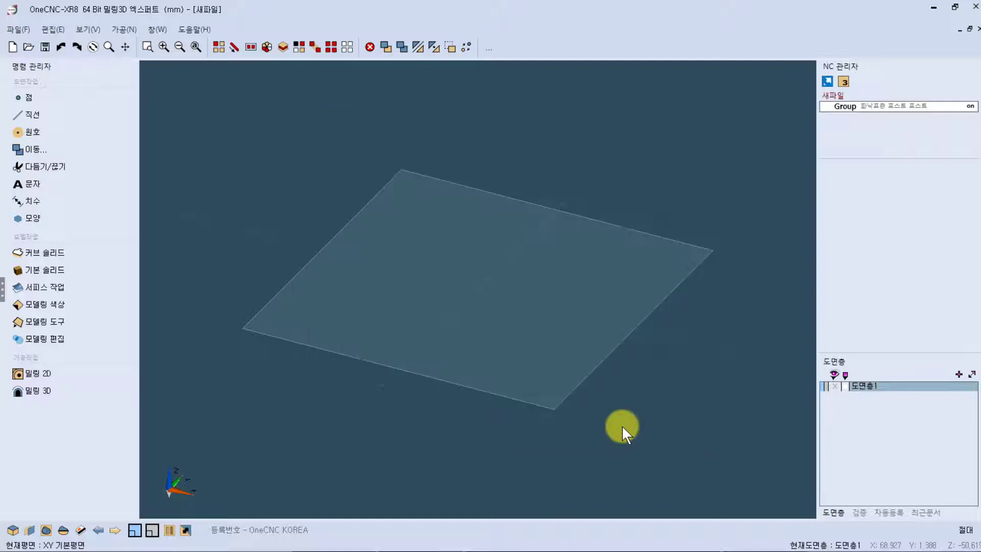
# Return to Windows Explorer, open the User subfolder of Settings, and move the window clear of the desktop icons
pyautogui.click(933, 7)
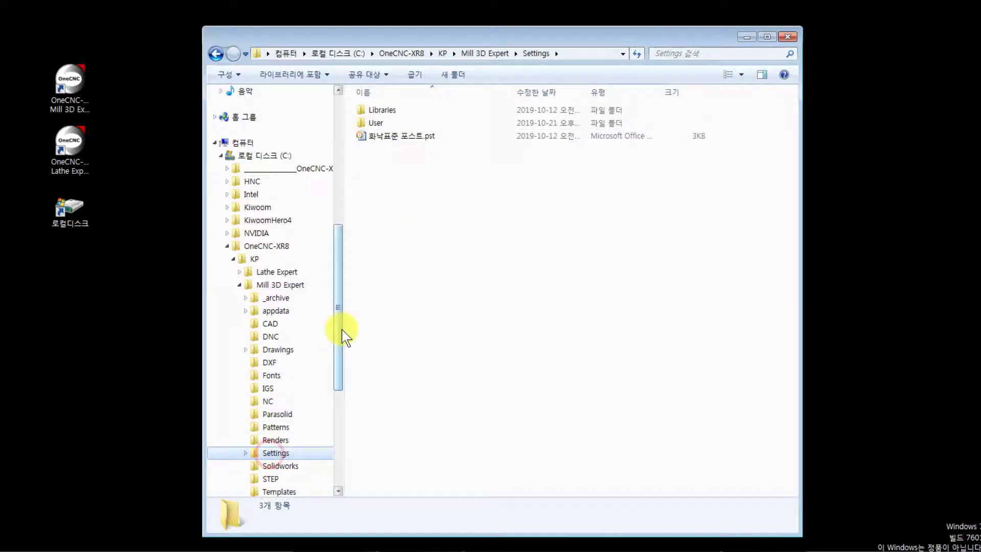
pyautogui.moveTo(333, 324); pyautogui.dragTo(333, 365)
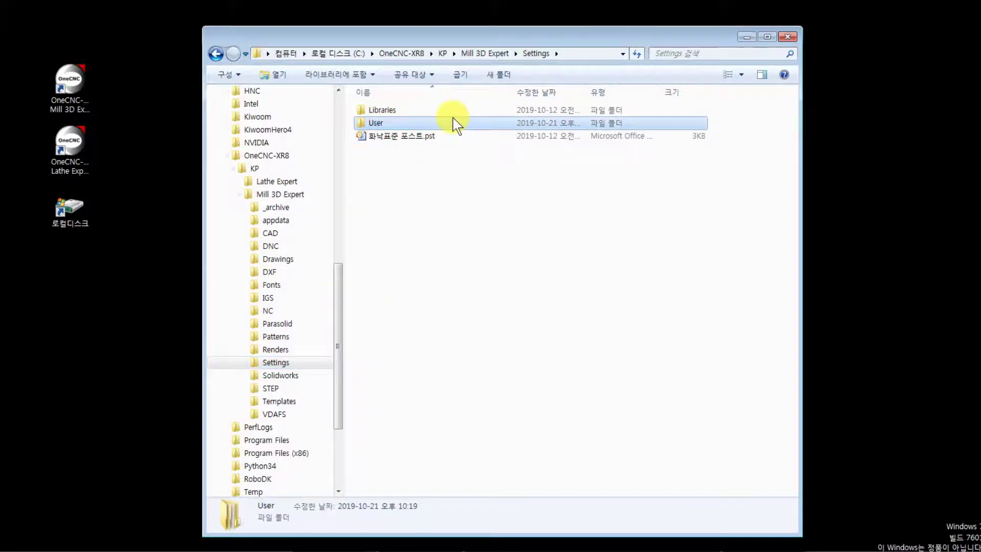
pyautogui.moveTo(440, 129)
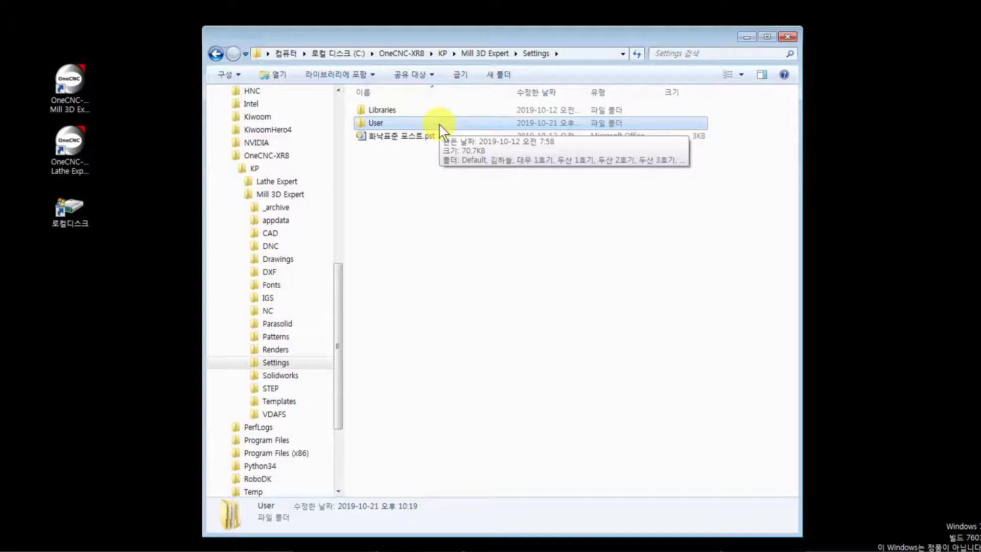
pyautogui.doubleClick(384, 123)
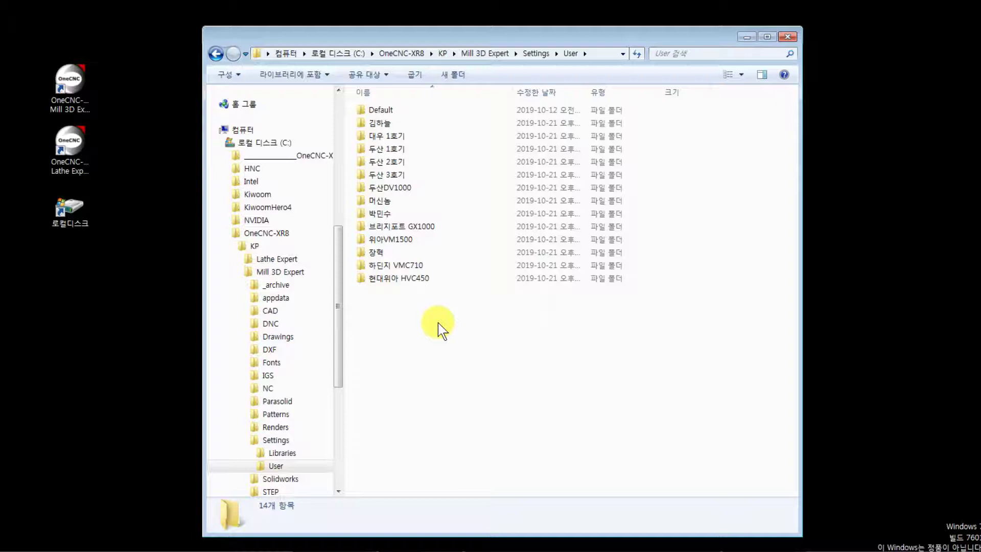
pyautogui.moveTo(454, 35); pyautogui.dragTo(622, 29)
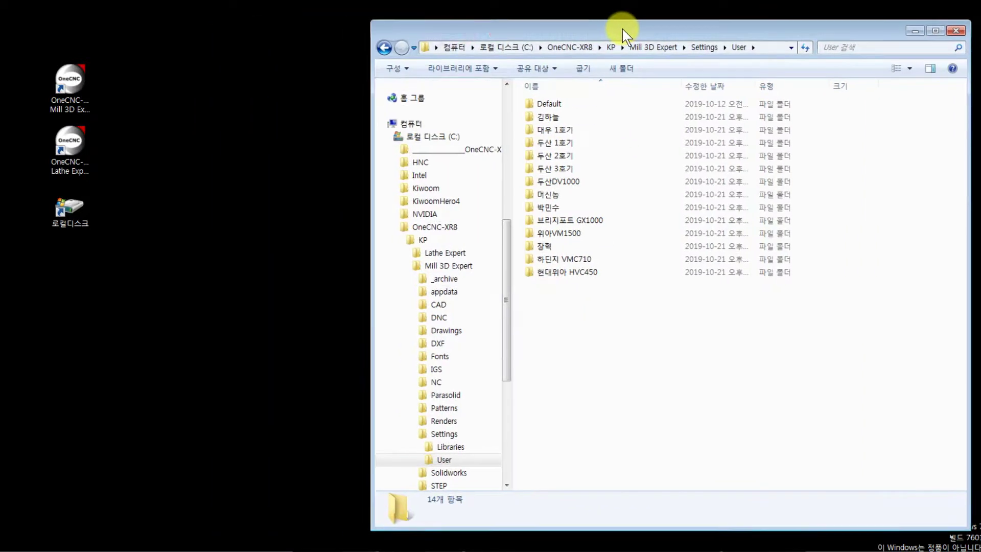
# Launch OneCNC Mill 3D Expert, view its user profile list, and close the start window without starting the program
pyautogui.doubleClick(80, 76)
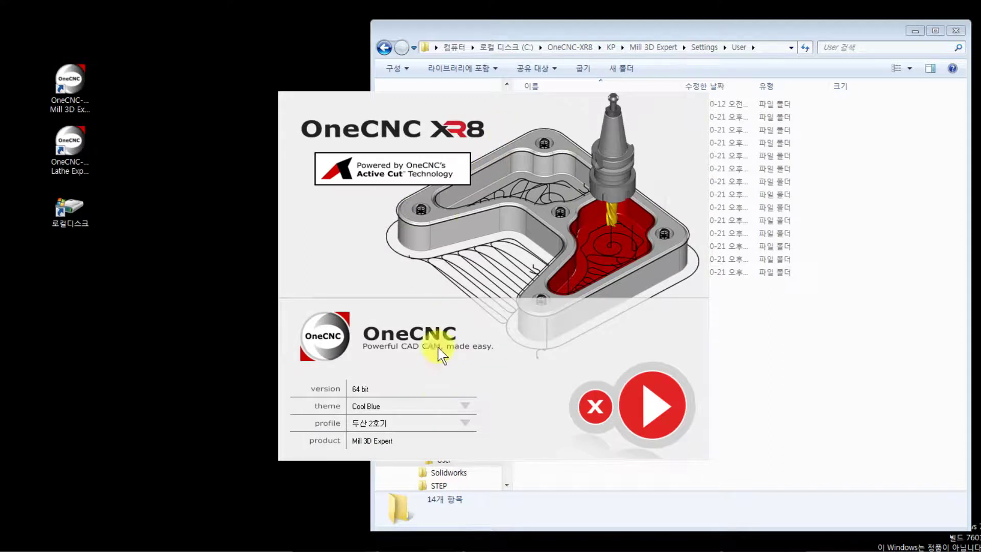
pyautogui.click(391, 421)
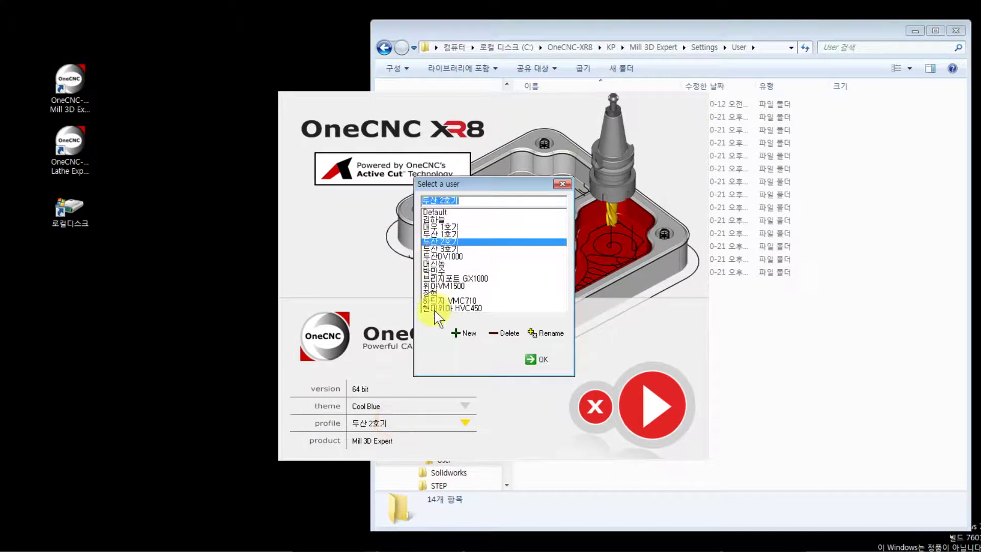
pyautogui.click(535, 359)
pyautogui.click(597, 409)
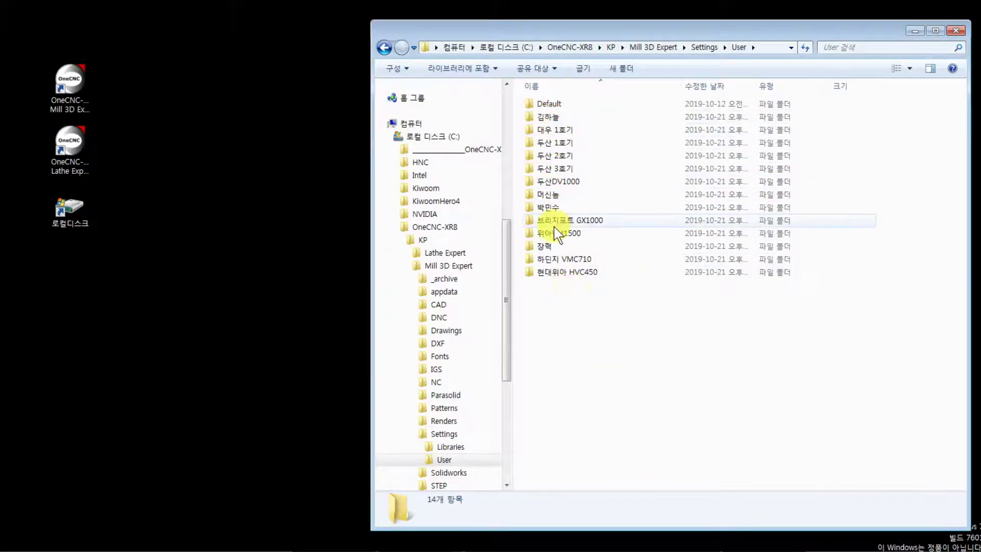
# Examine the files in the 두산 1호기 profile folder, return to User, and select all profile folders
pyautogui.doubleClick(556, 144)
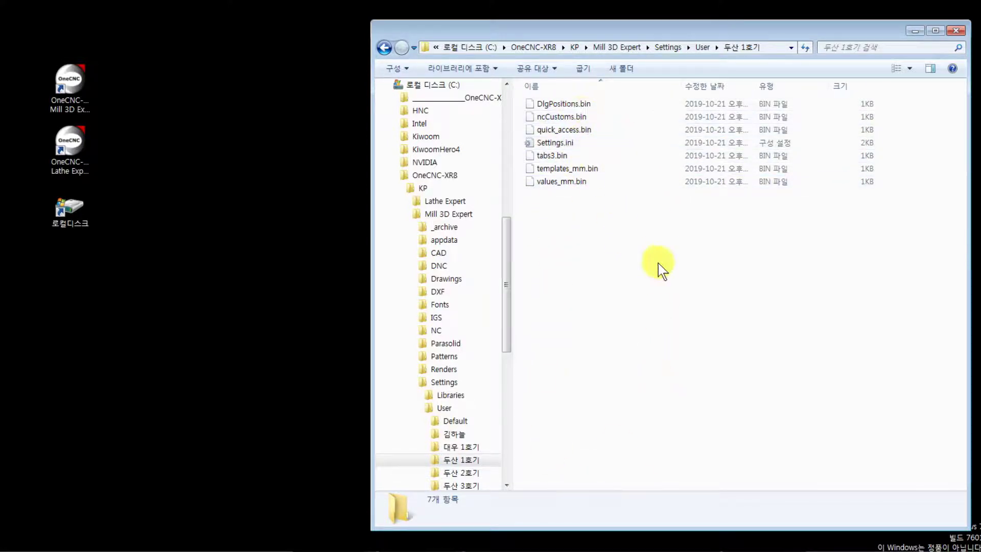
pyautogui.click(384, 48)
pyautogui.click(584, 378)
pyautogui.moveTo(588, 315); pyautogui.dragTo(568, 101)
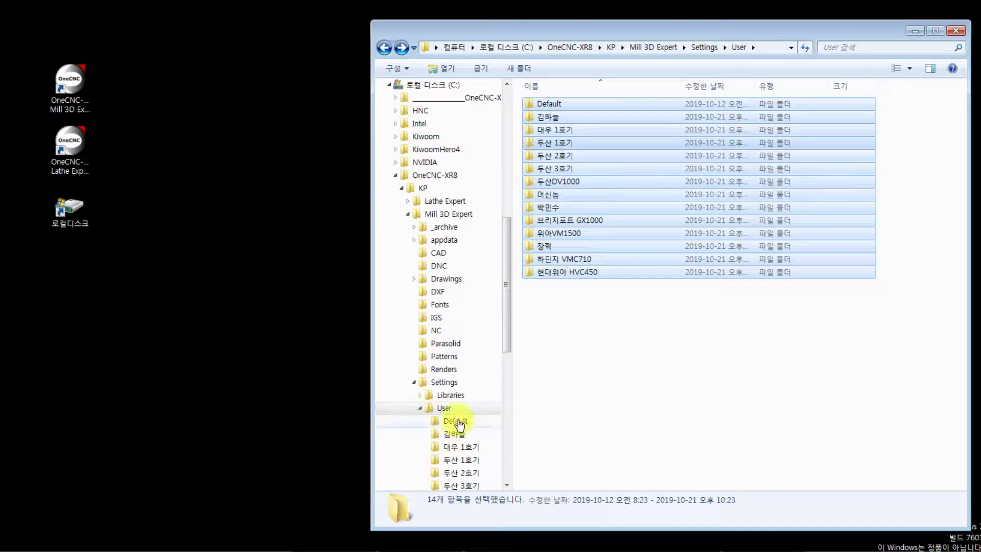
# Go up to the Settings folder and point out its User subfolder
pyautogui.click(448, 409)
pyautogui.click(443, 382)
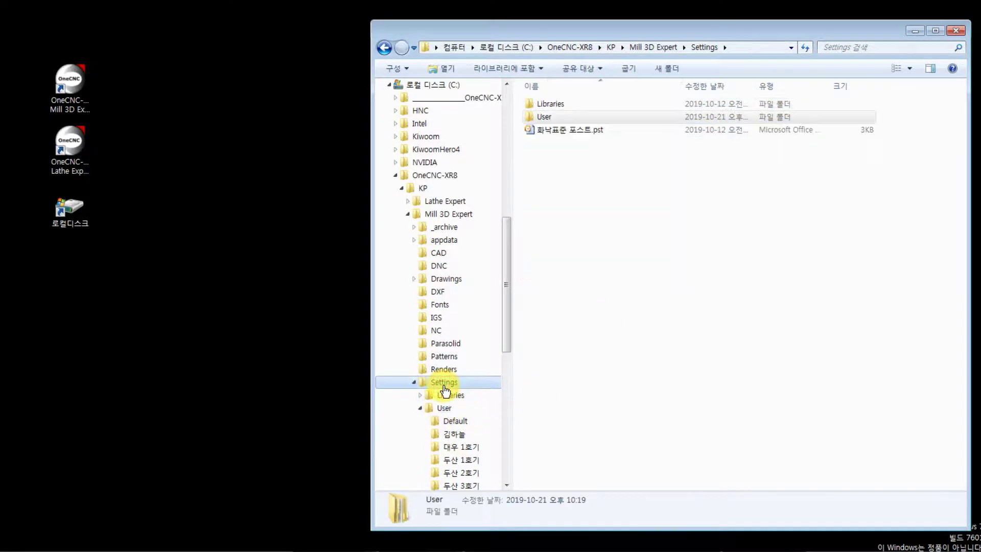
pyautogui.click(542, 117)
pyautogui.click(452, 383)
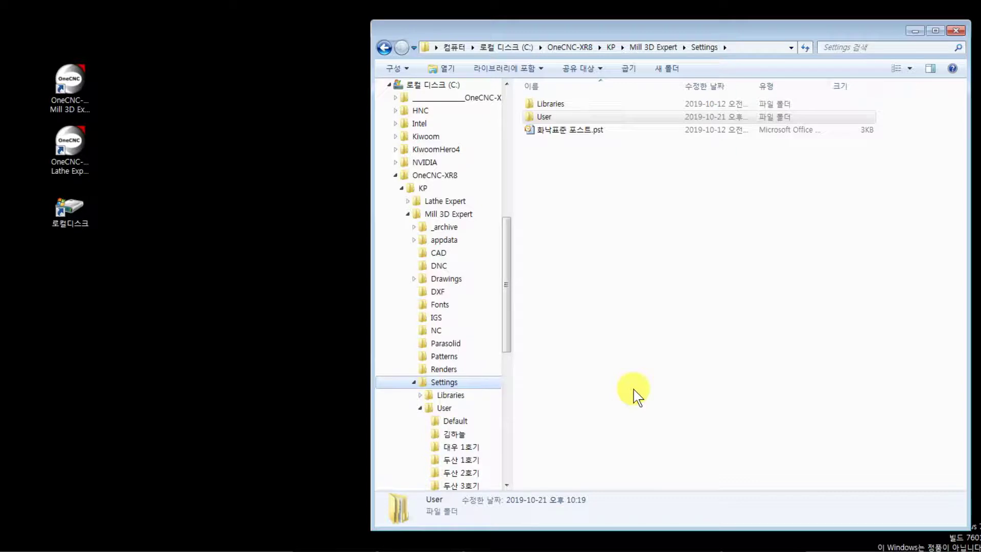
# Open the OneCNC-XR8 folder on local disk C: and go through KP into Mill 3D Expert
pyautogui.click(449, 176)
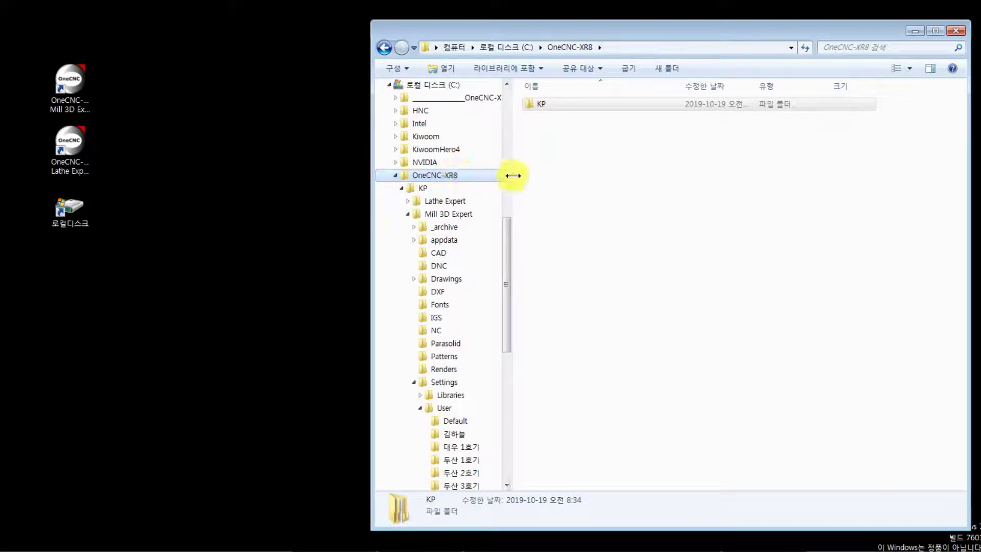
pyautogui.click(559, 186)
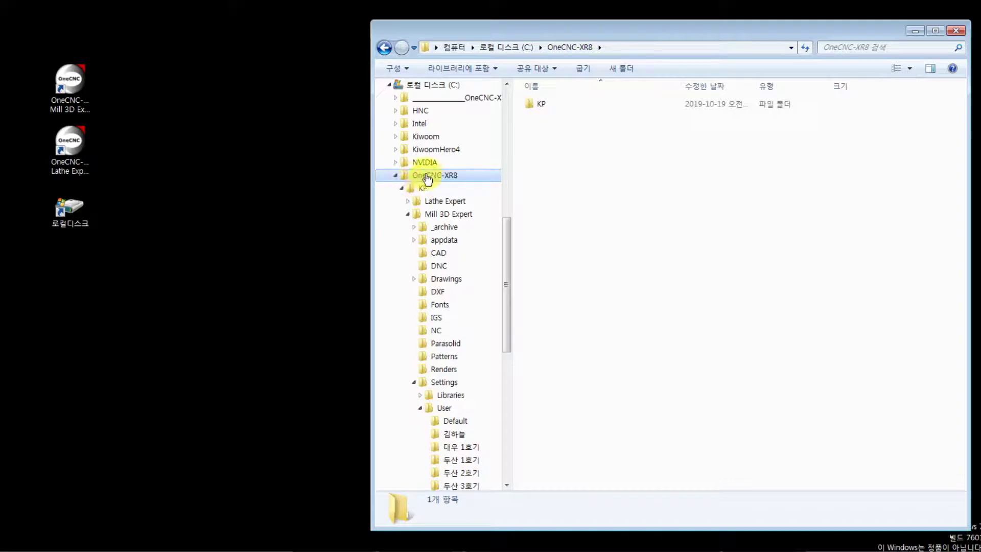
pyautogui.moveTo(509, 243)
pyautogui.mouseDown()
pyautogui.moveTo(506, 279)
pyautogui.moveTo(500, 255)
pyautogui.mouseUp()
pyautogui.click(425, 123)
pyautogui.click(429, 136)
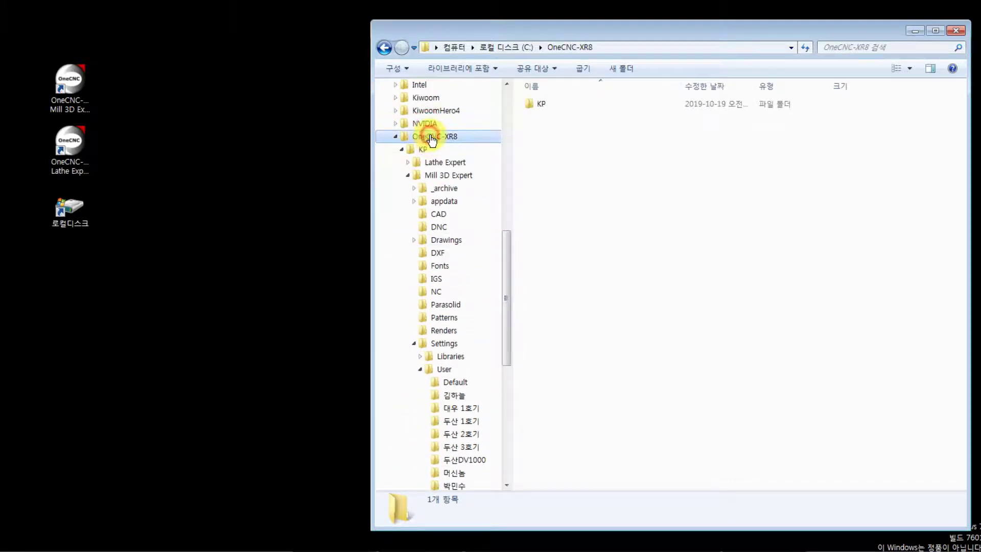
pyautogui.doubleClick(528, 104)
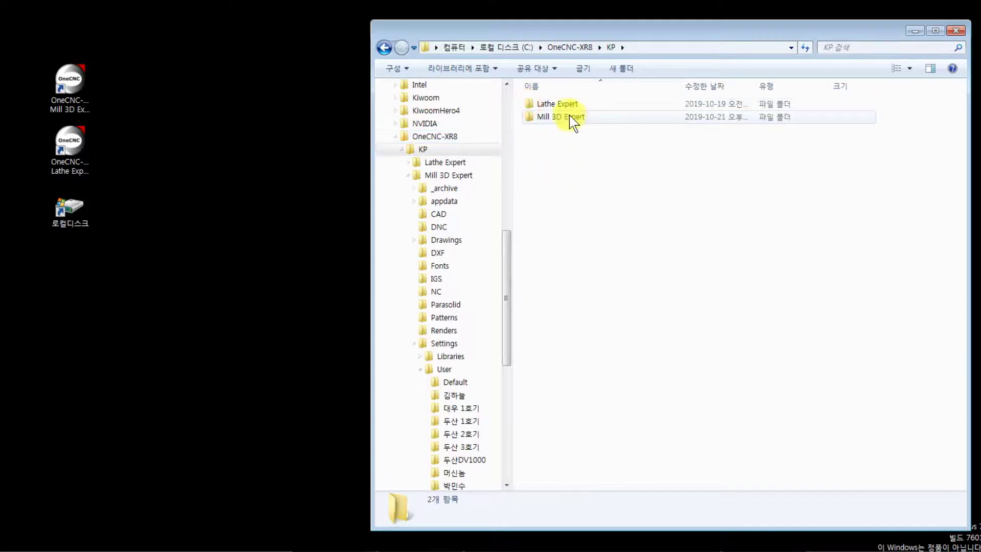
pyautogui.doubleClick(554, 117)
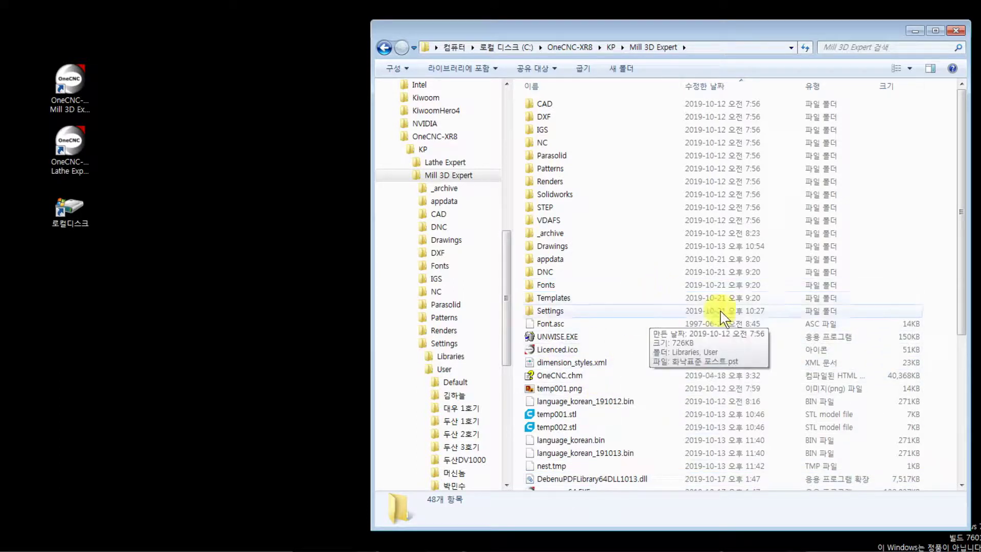
# Run onecnc_start.EXE from the Mill 3D Expert folder and close the start window
pyautogui.moveTo(961, 225); pyautogui.dragTo(963, 382)
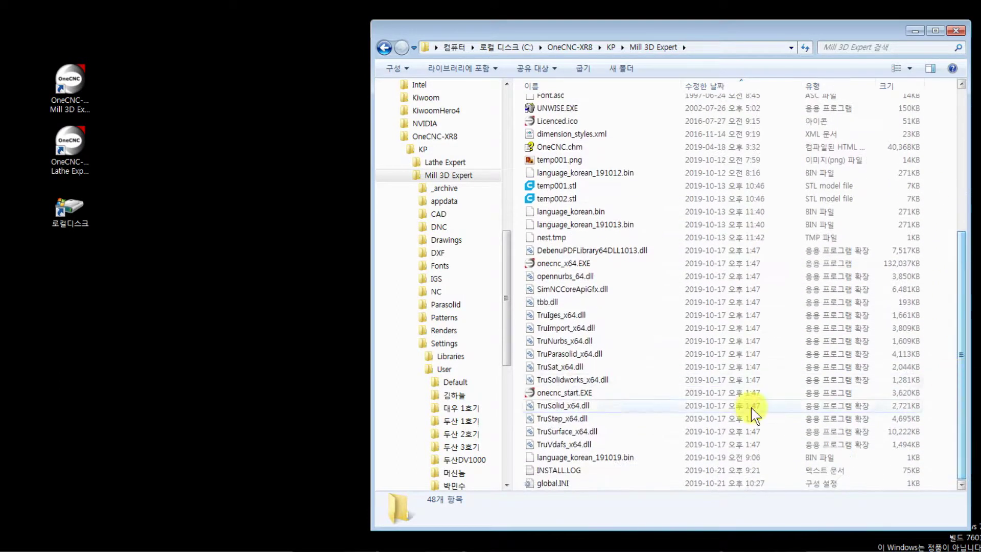
pyautogui.doubleClick(586, 393)
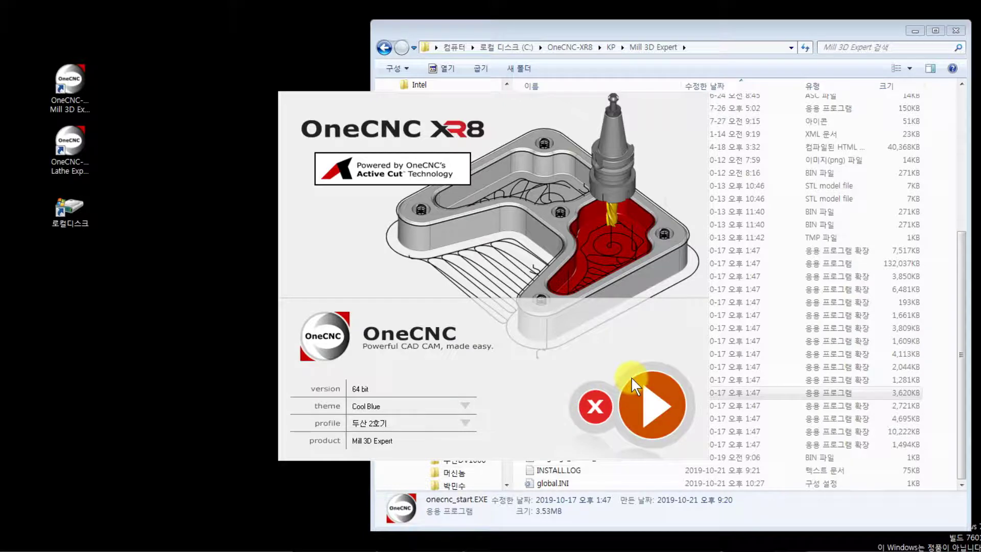
pyautogui.click(596, 409)
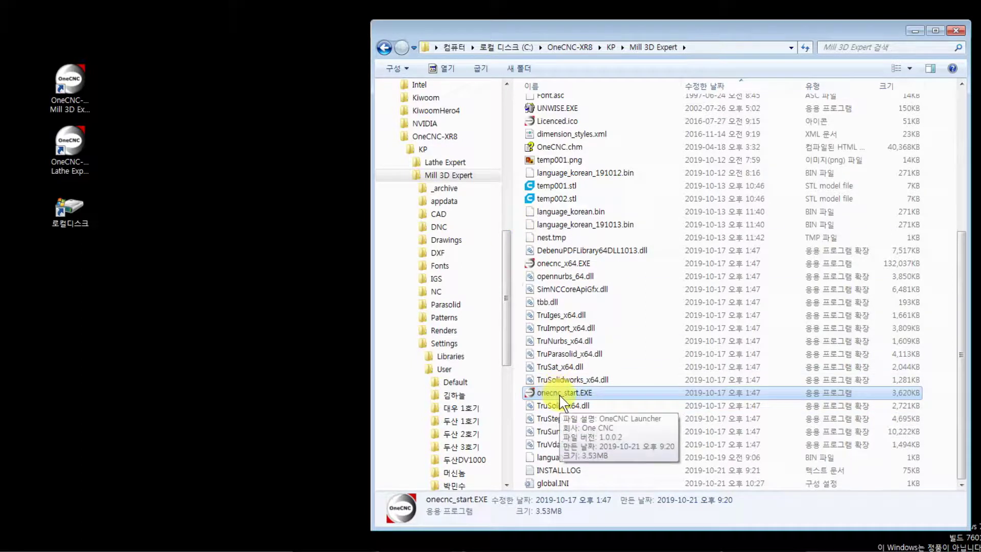
# Create a desktop shortcut to onecnc_start.EXE and place its icon below the existing desktop shortcuts
pyautogui.doubleClick(575, 392)
pyautogui.rightClick(575, 391)
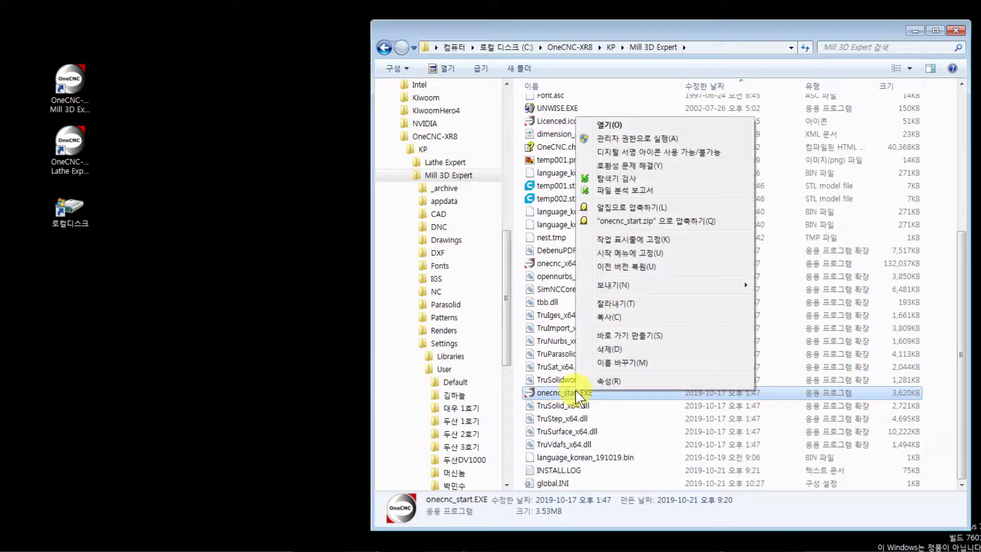
pyautogui.moveTo(633, 293)
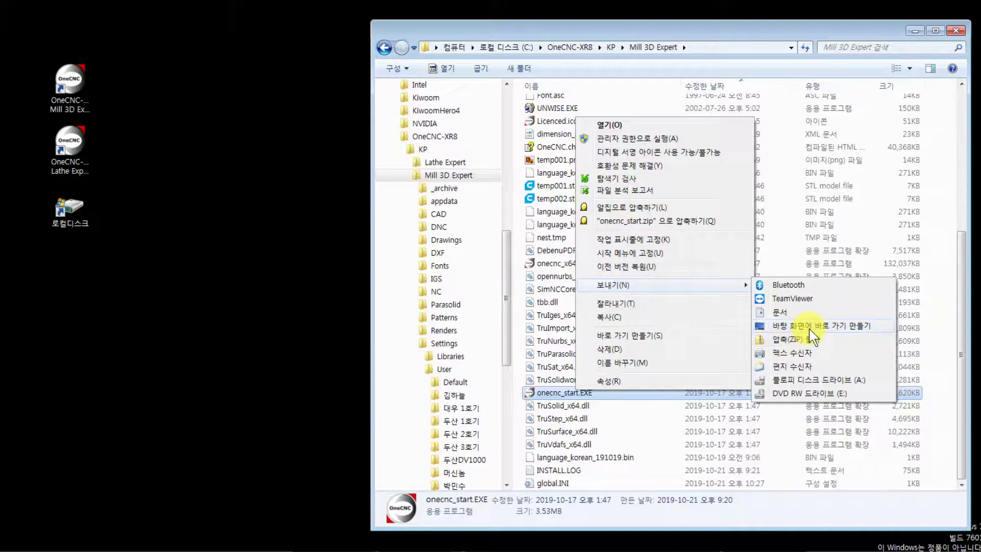
pyautogui.click(810, 330)
pyautogui.moveTo(23, 19); pyautogui.dragTo(92, 278)
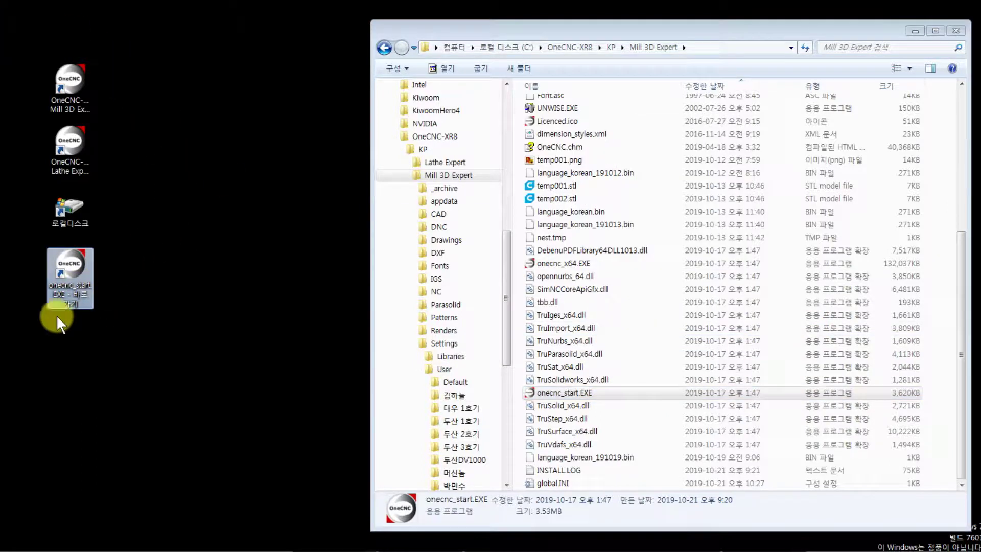
# Test the new onecnc_start.EXE desktop shortcut by launching it and closing the start window
pyautogui.doubleClick(70, 269)
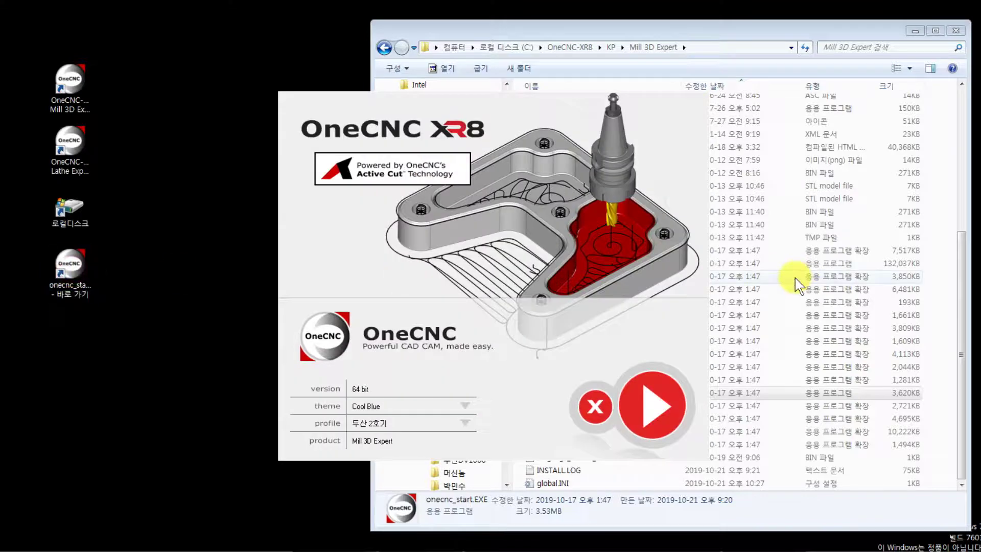
pyautogui.click(594, 407)
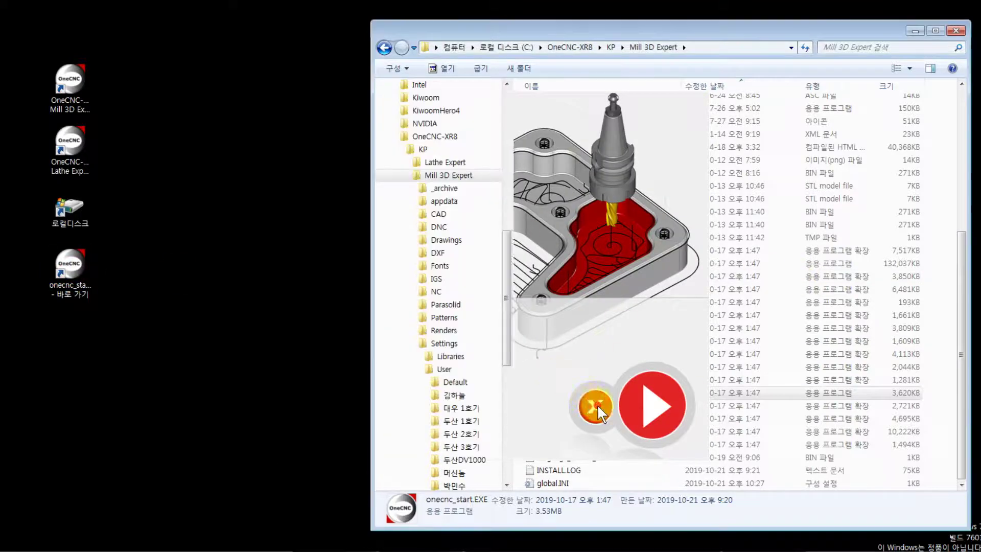
pyautogui.click(124, 362)
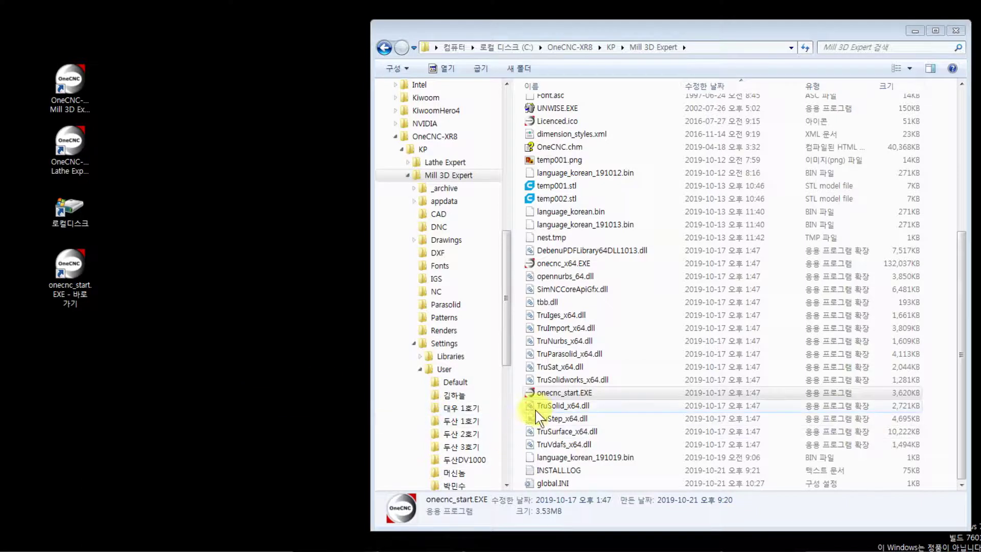
# Open the OneCNC-XR8 folder, go to Mill 3D Expert's Settings folder and open its User folder to view the profile folders
pyautogui.click(542, 396)
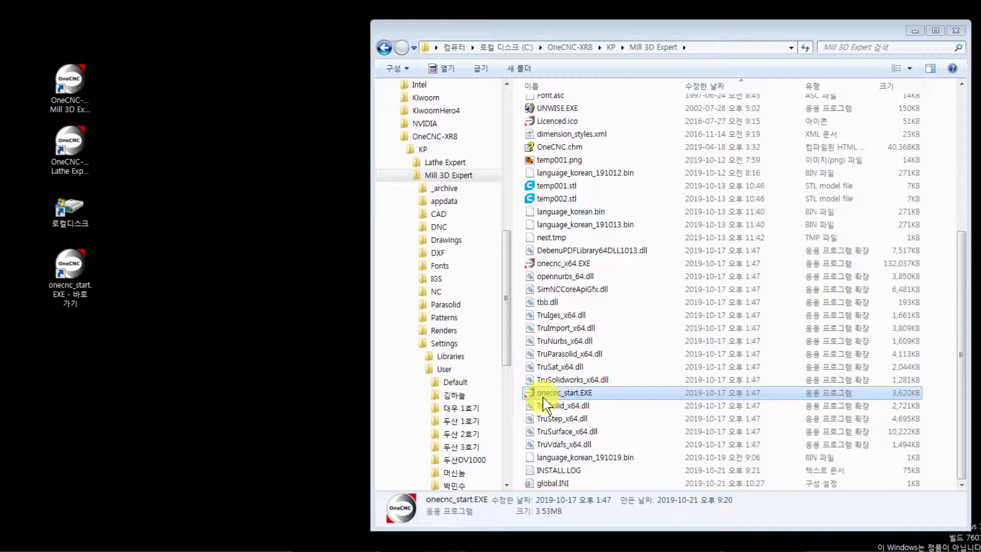
pyautogui.moveTo(510, 251); pyautogui.dragTo(494, 201)
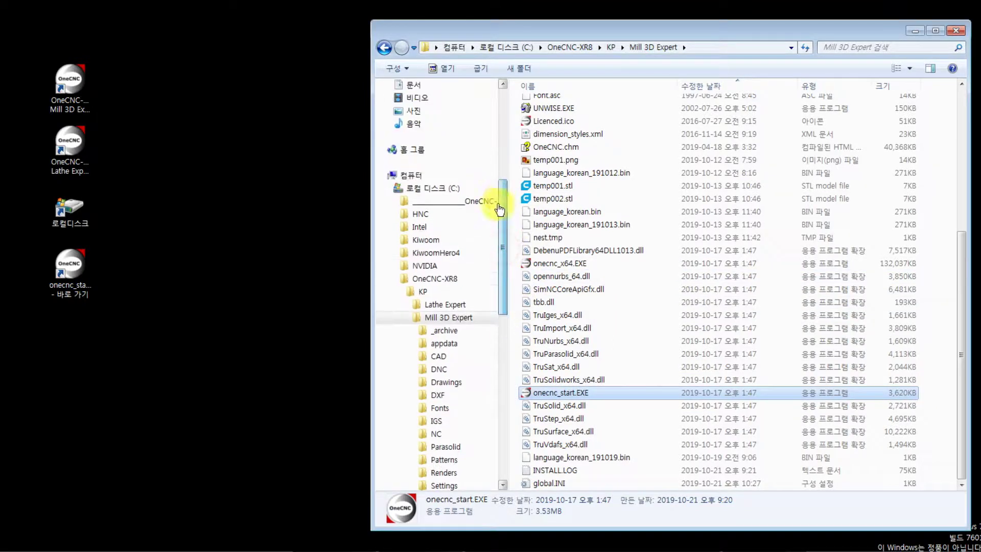
pyautogui.click(433, 280)
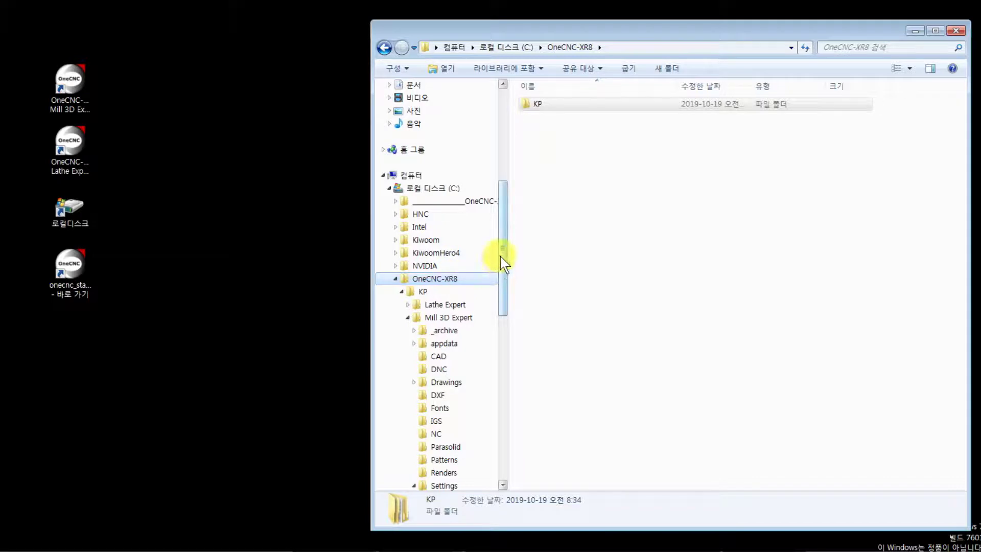
pyautogui.scroll(-2, 501, 259)
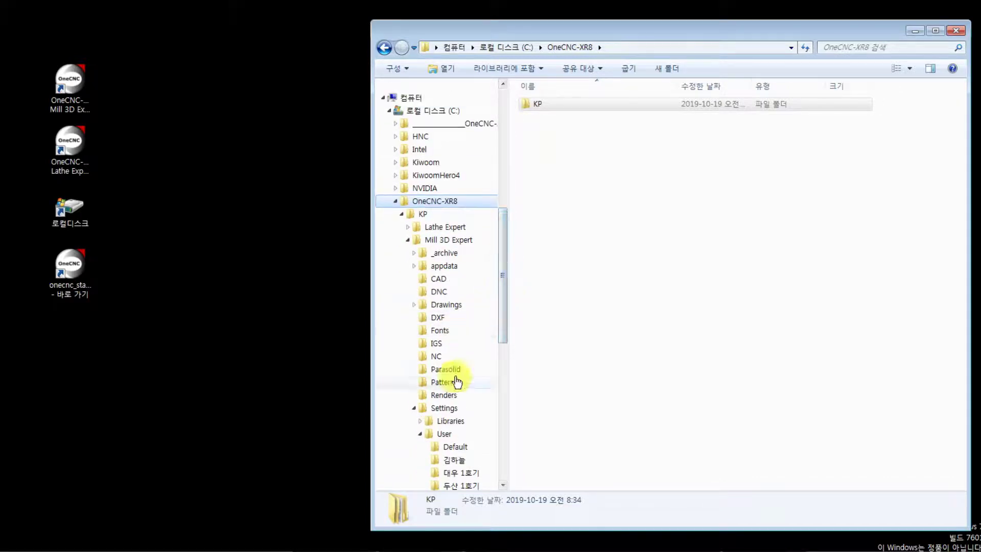
pyautogui.click(444, 408)
pyautogui.doubleClick(537, 117)
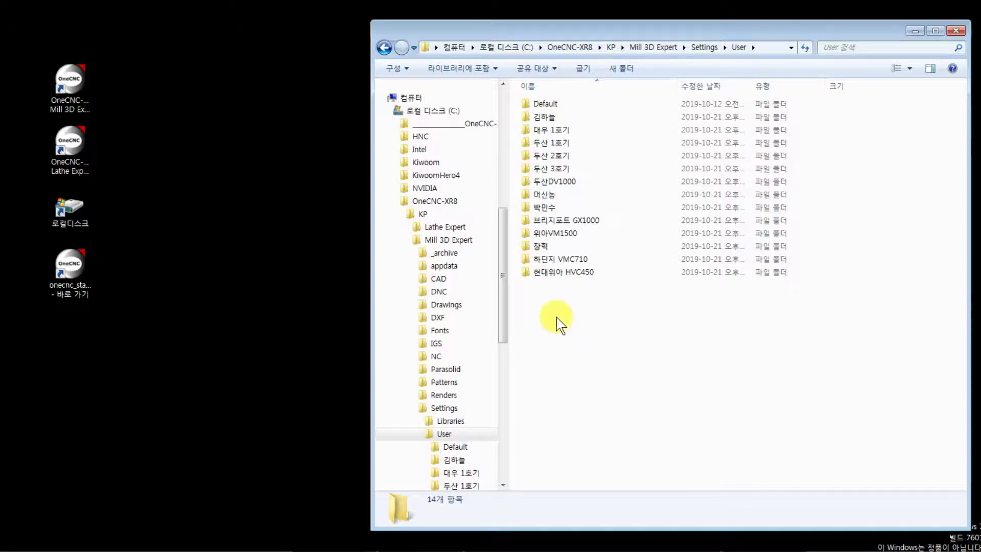
# Return to the OneCNC-XR8 folder and retrace the path through Mill 3D Expert's Settings to the User folder
pyautogui.click(449, 203)
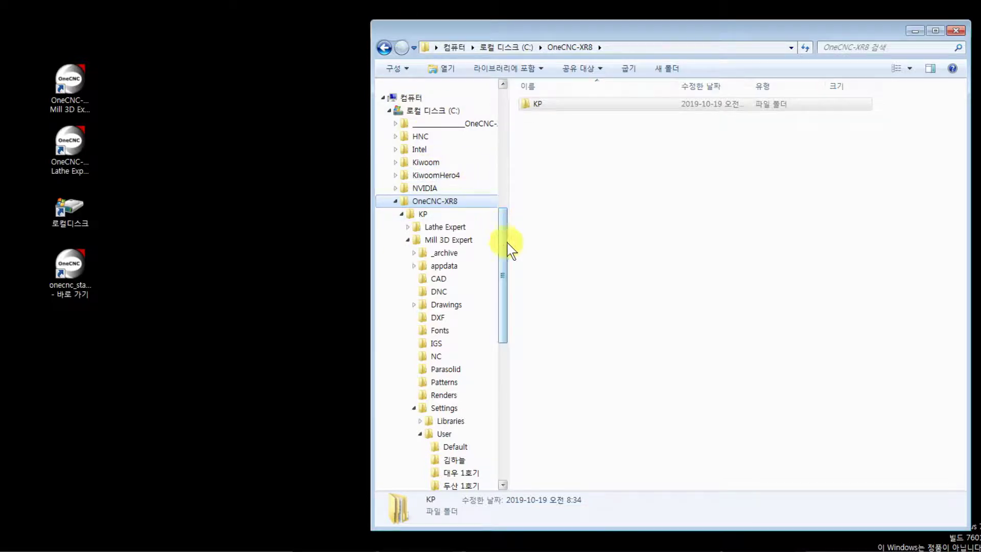
pyautogui.moveTo(504, 262); pyautogui.dragTo(503, 274)
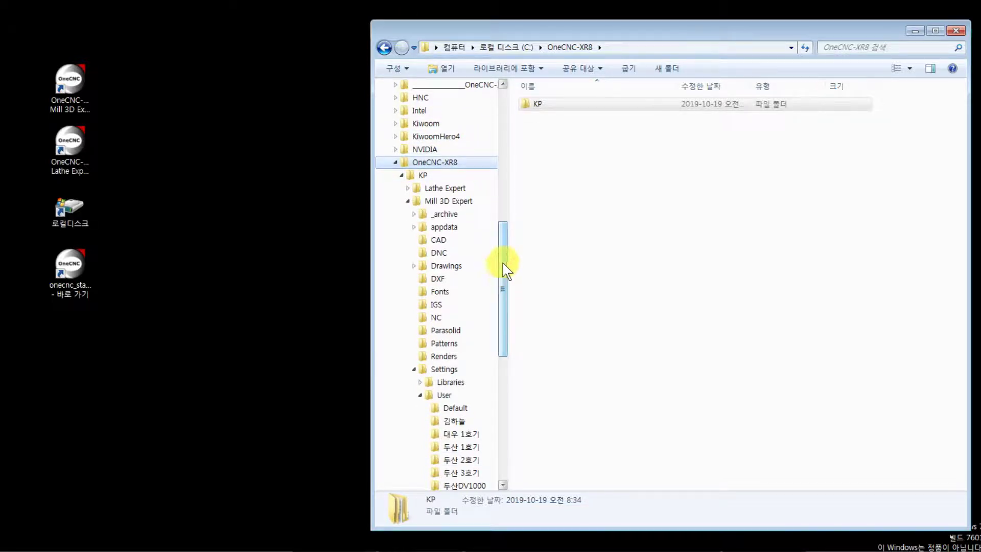
pyautogui.click(432, 168)
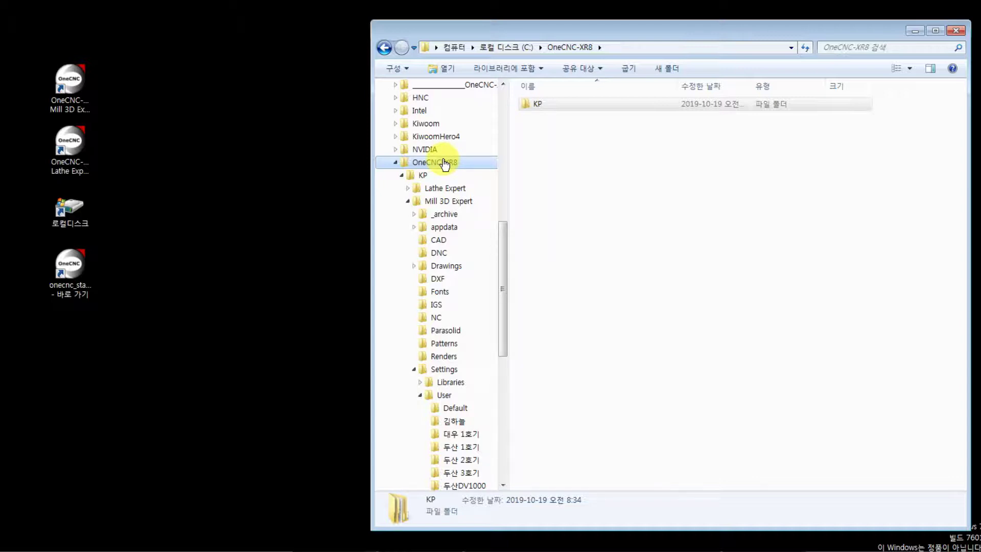
pyautogui.scroll(-4, 498, 276)
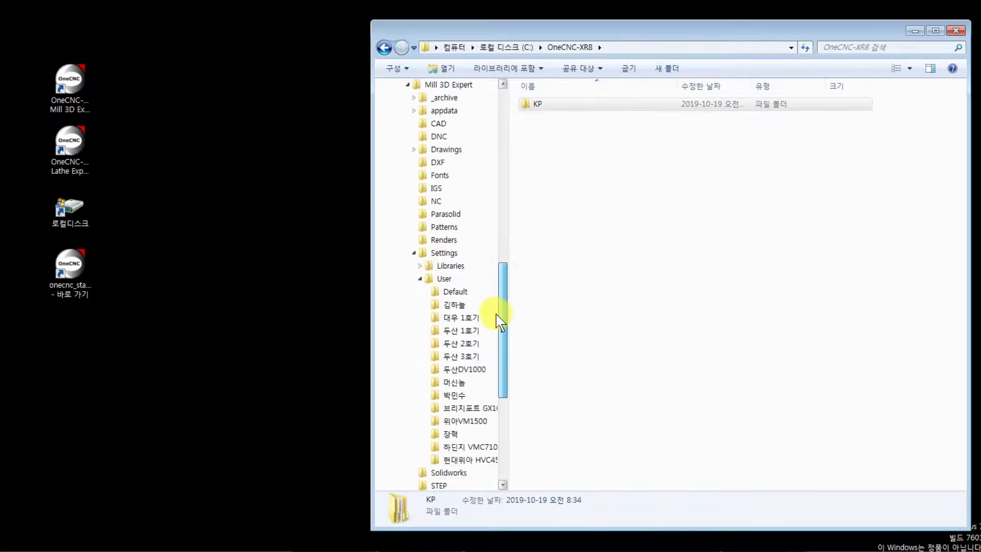
pyautogui.click(444, 214)
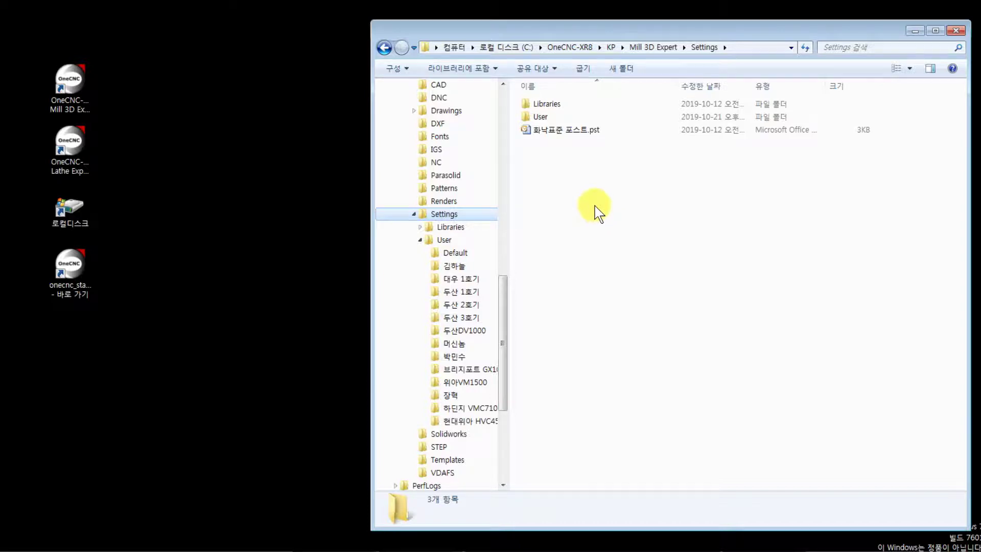
pyautogui.click(590, 224)
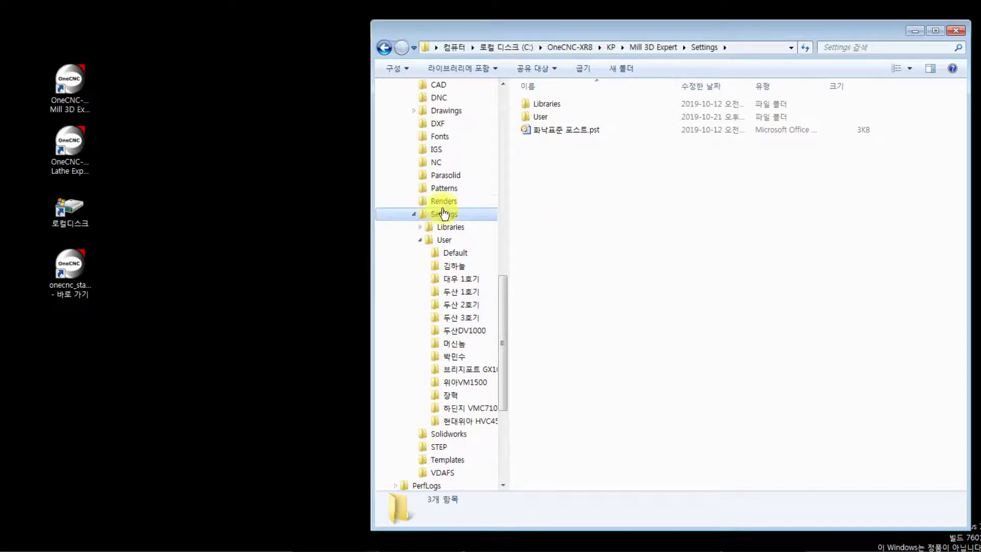
pyautogui.click(615, 224)
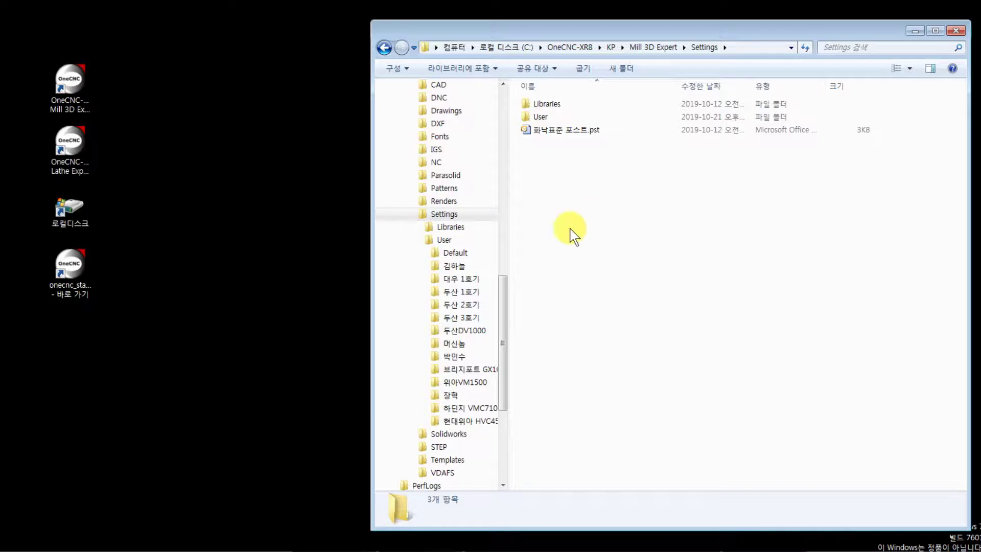
pyautogui.click(543, 186)
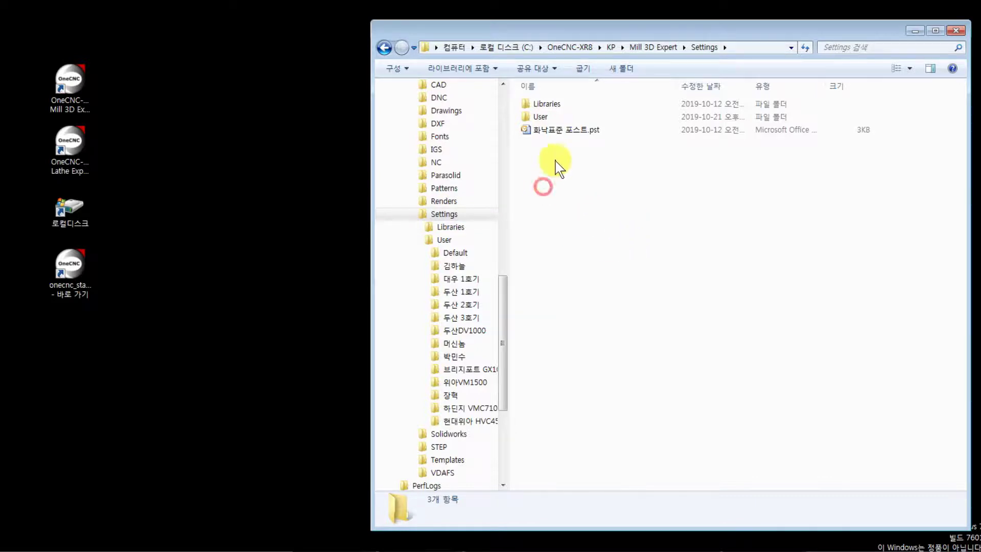
pyautogui.doubleClick(543, 117)
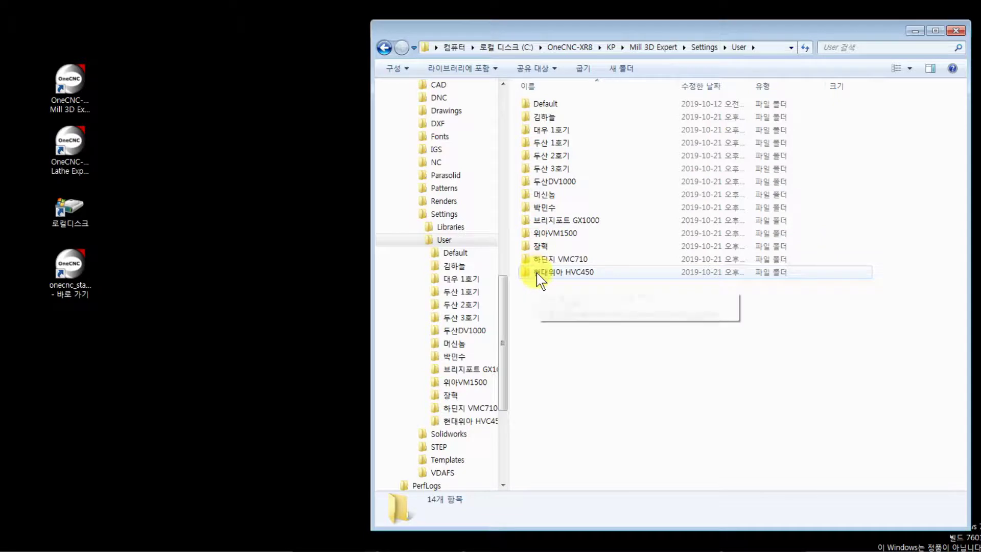
# Launch the Mill 3D Expert start window and delete the personal-name user profile listed directly below Default
pyautogui.doubleClick(63, 84)
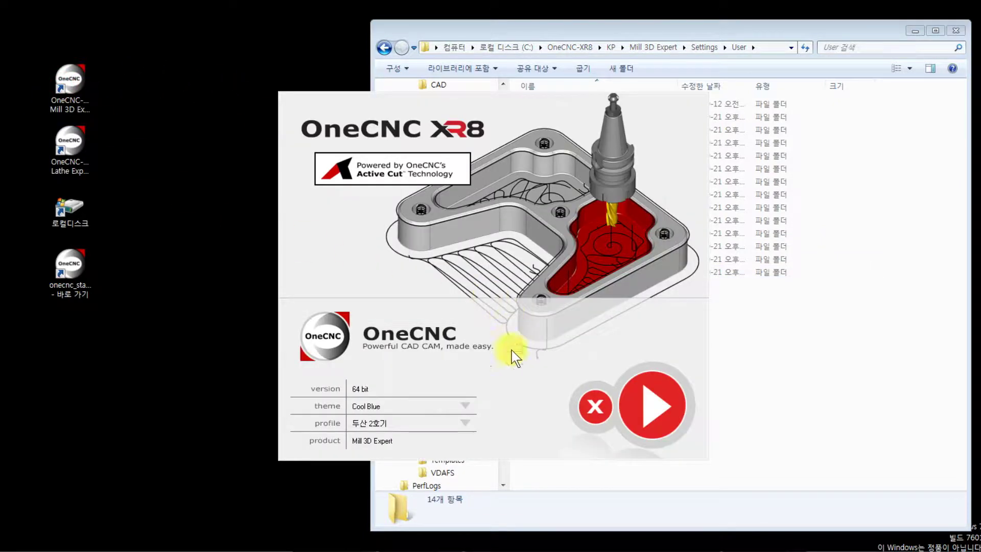
pyautogui.click(464, 423)
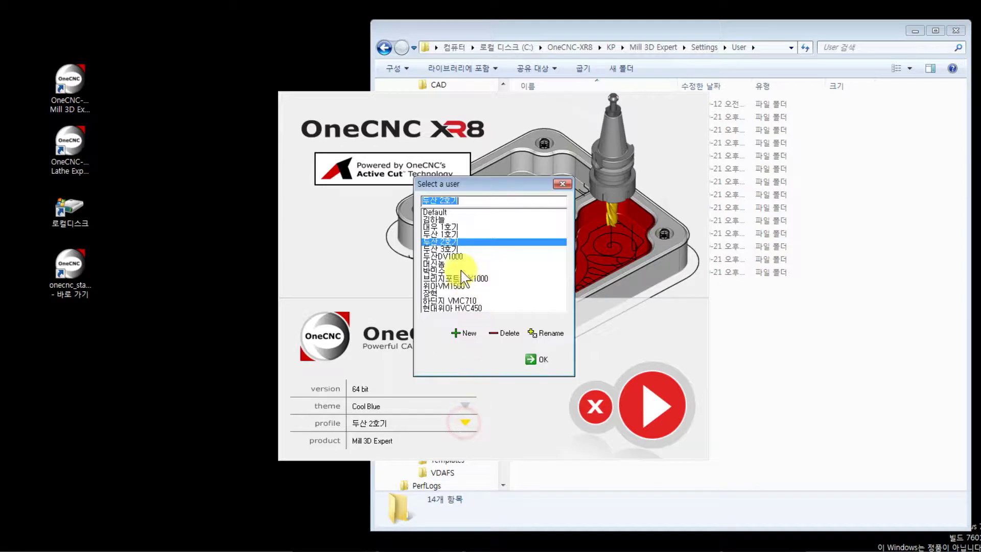
pyautogui.click(438, 219)
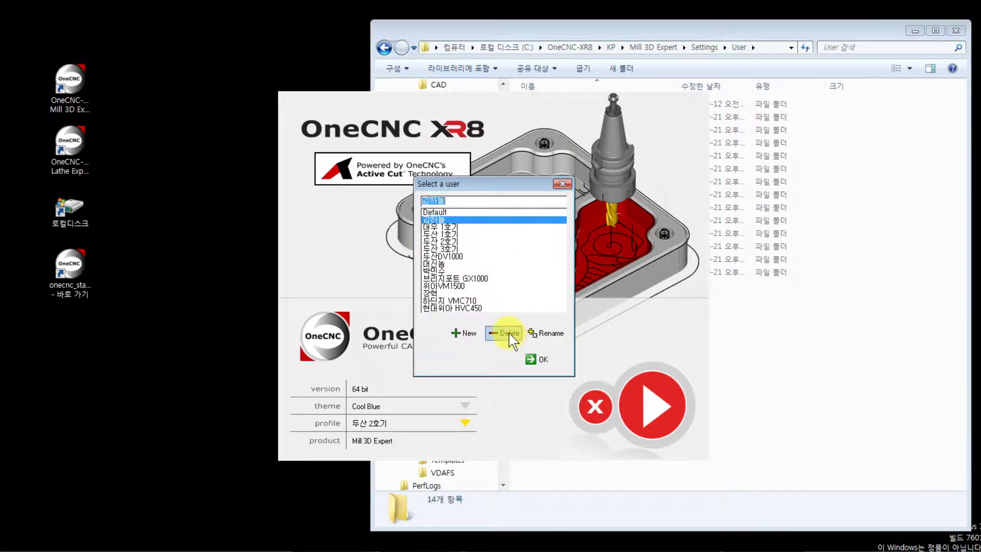
pyautogui.click(508, 333)
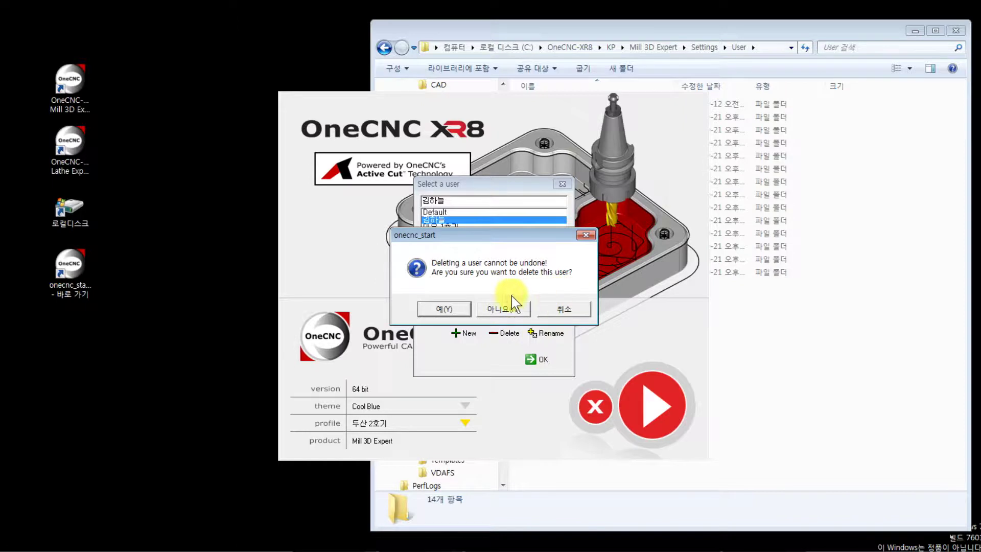
pyautogui.click(444, 309)
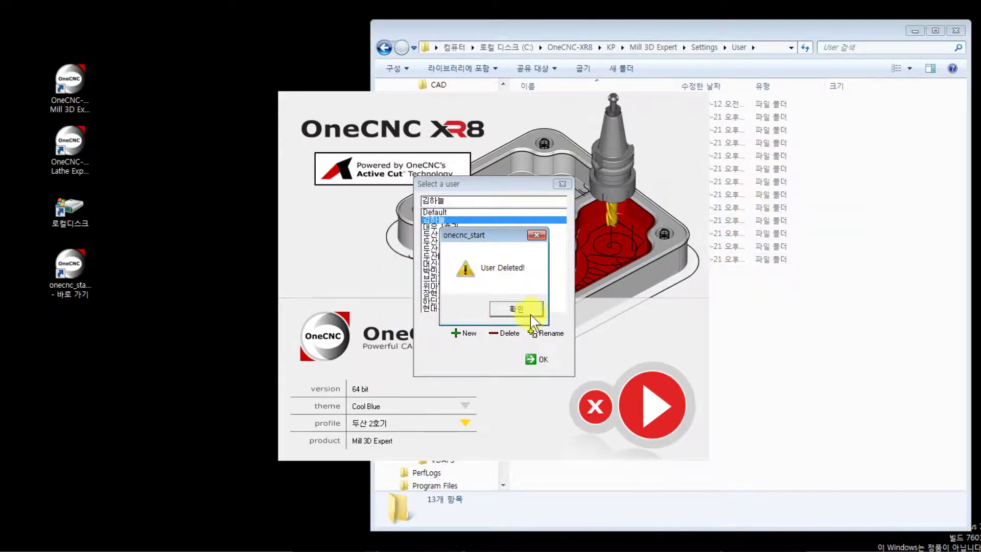
pyautogui.click(515, 309)
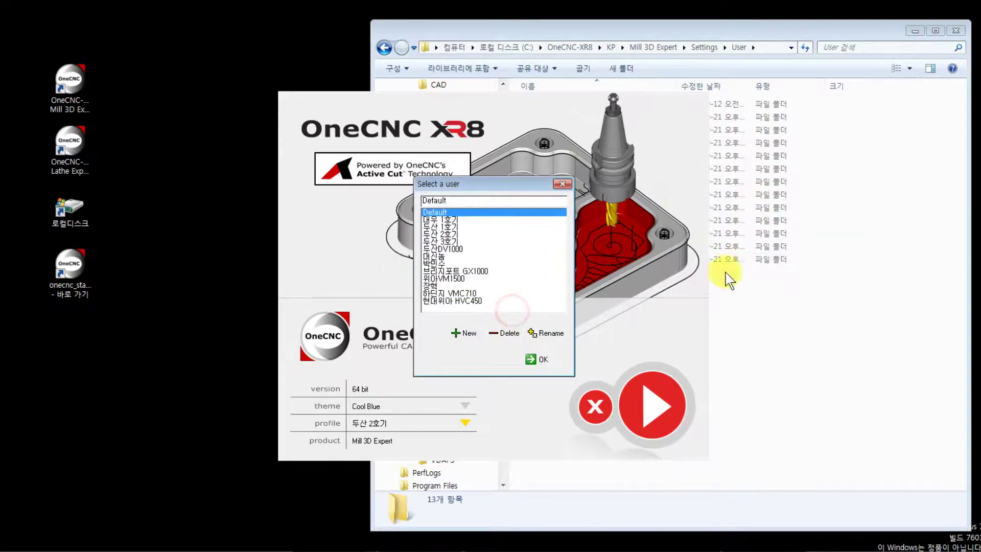
# Delete the personal-name user profile listed between 머신놈 and 브리지포트 GX1000
pyautogui.click(440, 263)
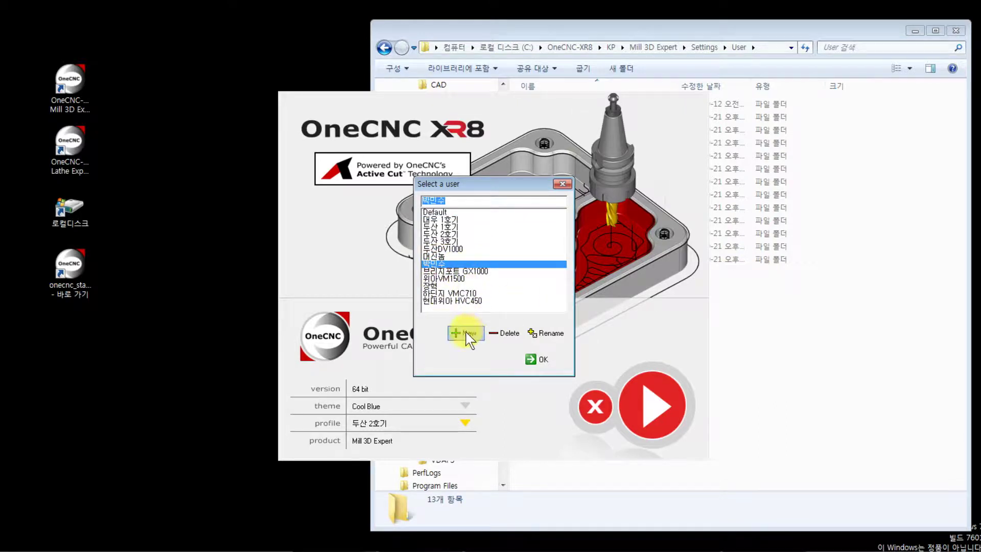
pyautogui.click(497, 339)
pyautogui.click(439, 309)
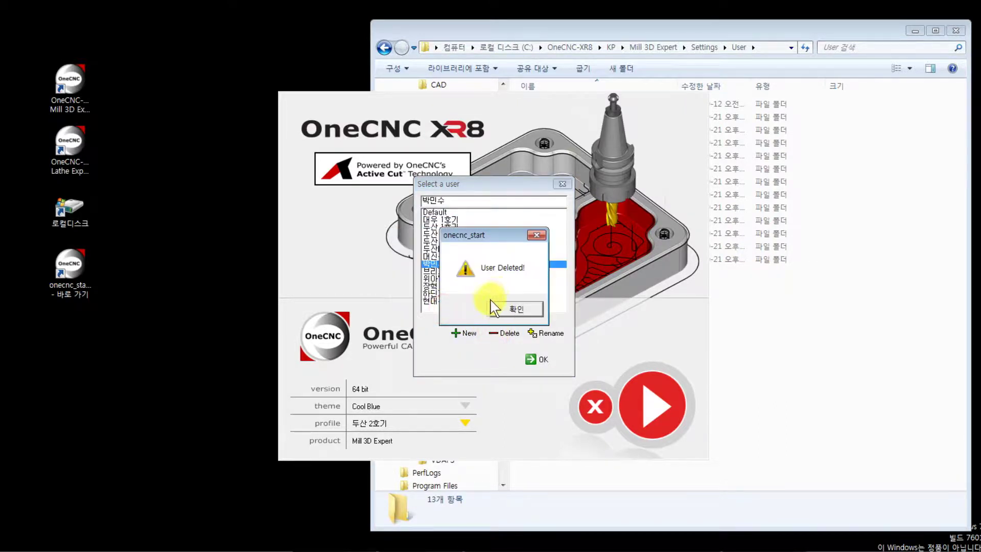
pyautogui.click(512, 309)
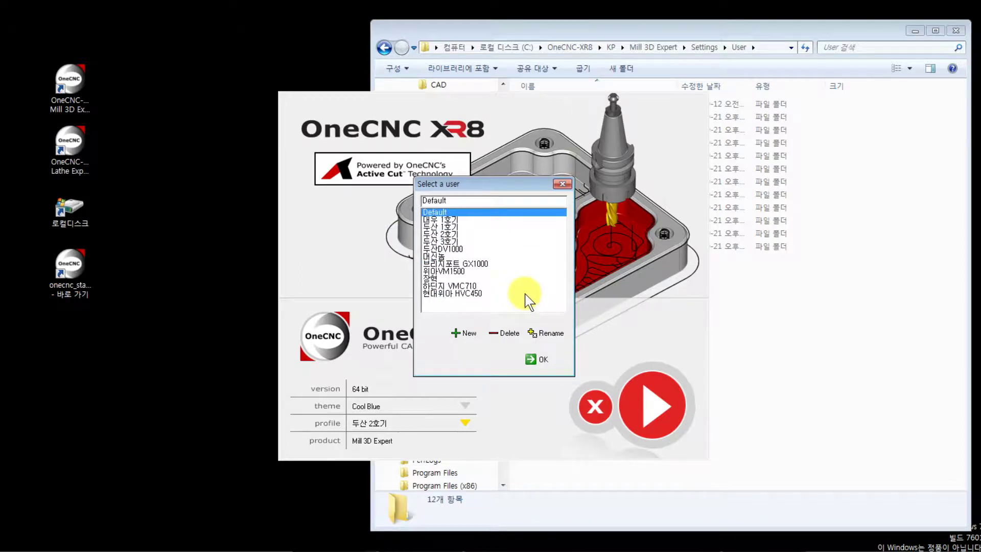
# Delete the personal-name user profile listed between 위아VM1500 and 하딘지 VMC710
pyautogui.click(437, 220)
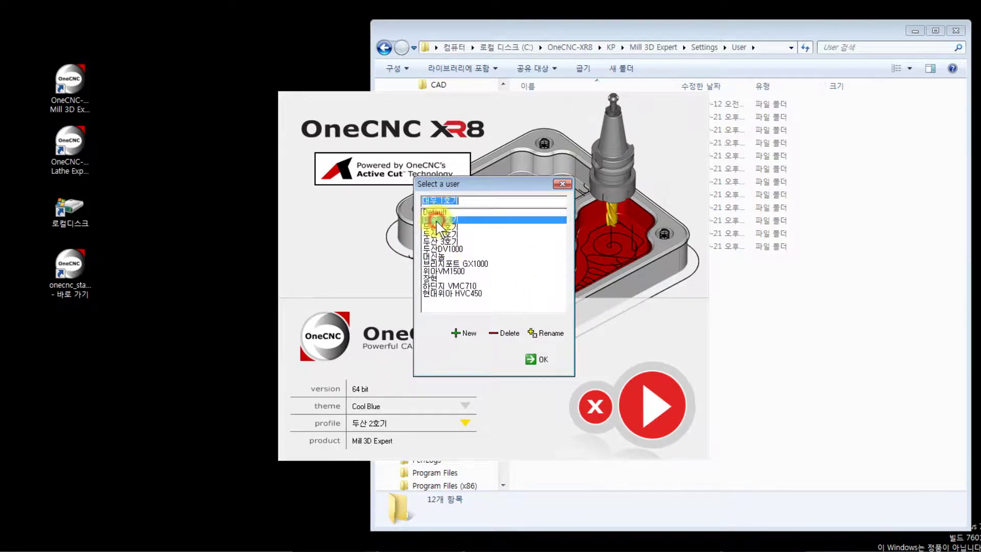
pyautogui.click(435, 257)
pyautogui.click(431, 278)
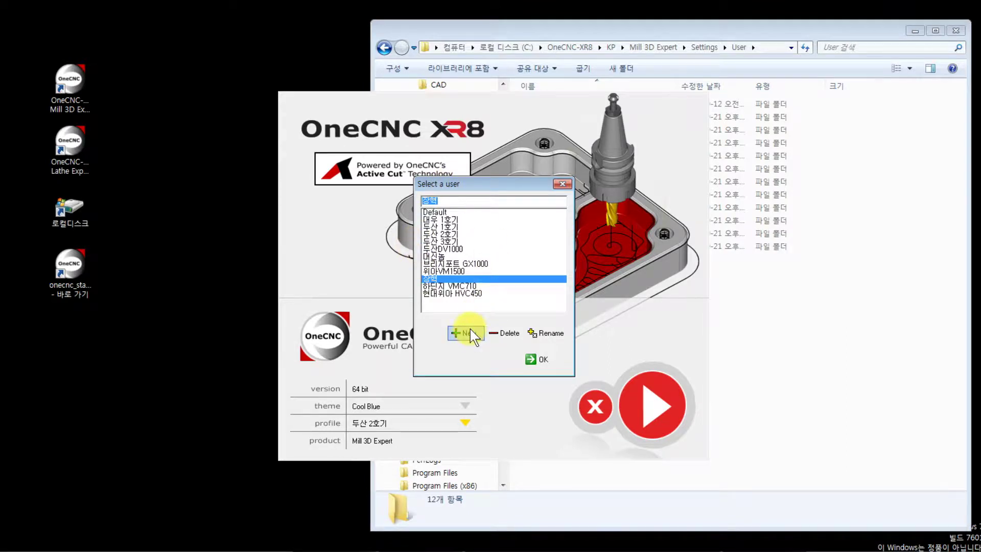
pyautogui.click(503, 333)
pyautogui.click(443, 306)
pyautogui.click(519, 309)
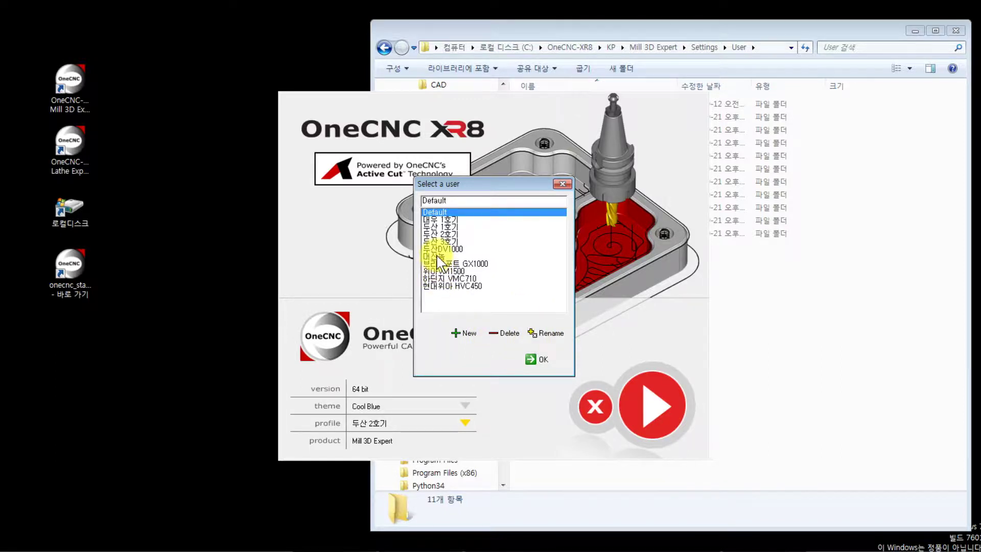
# Rename the 머신놈 user profile to 머신남자
pyautogui.click(436, 256)
pyautogui.click(546, 333)
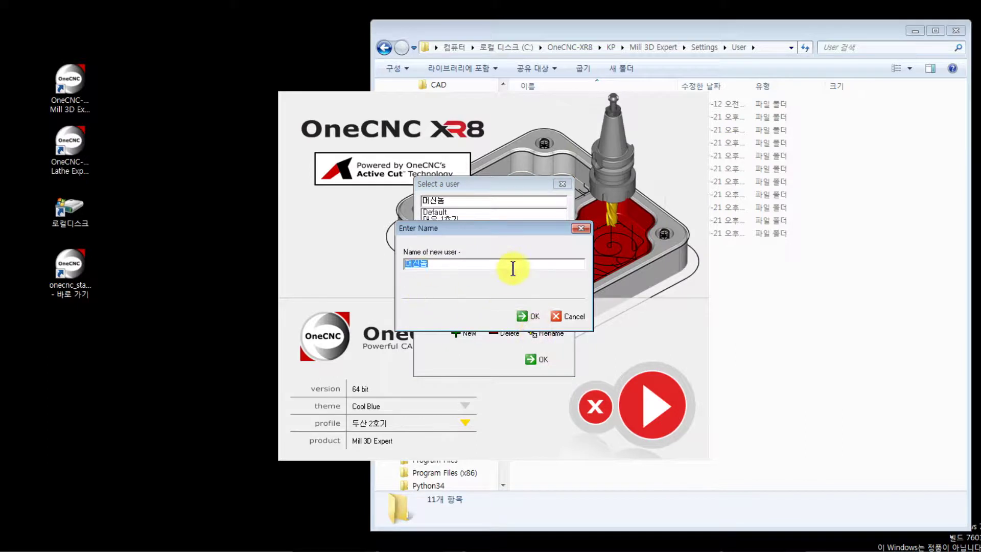
pyautogui.click(559, 316)
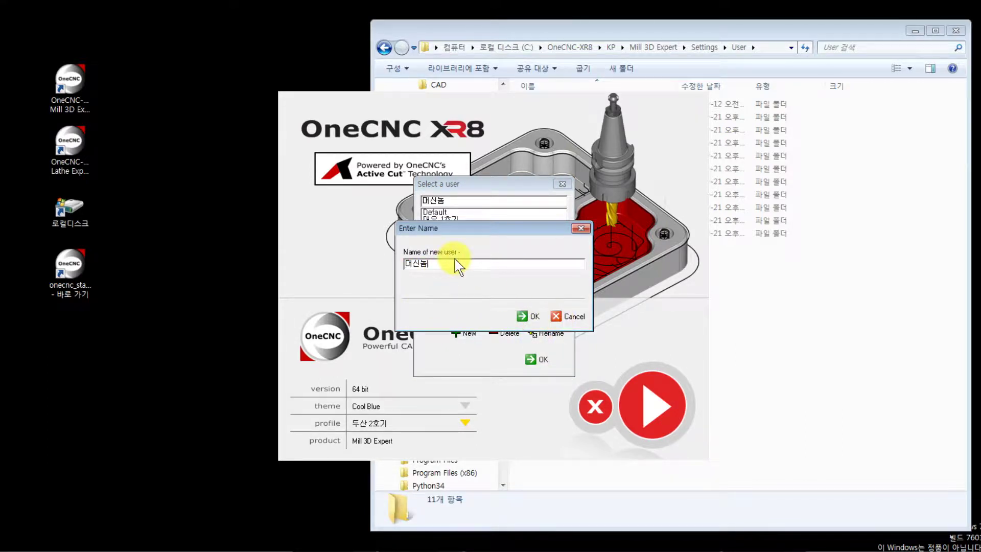
pyautogui.press('Return')
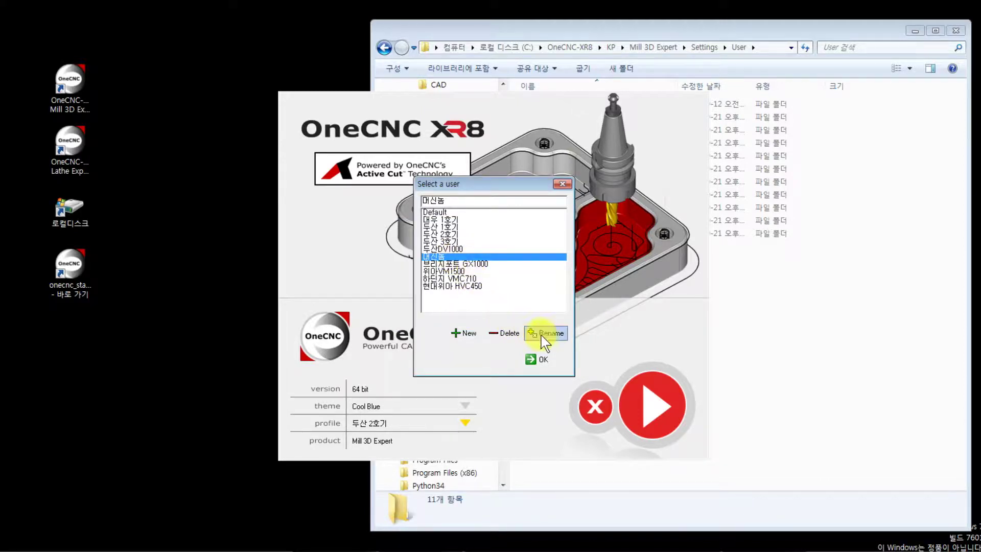
pyautogui.click(537, 332)
pyautogui.click(440, 263)
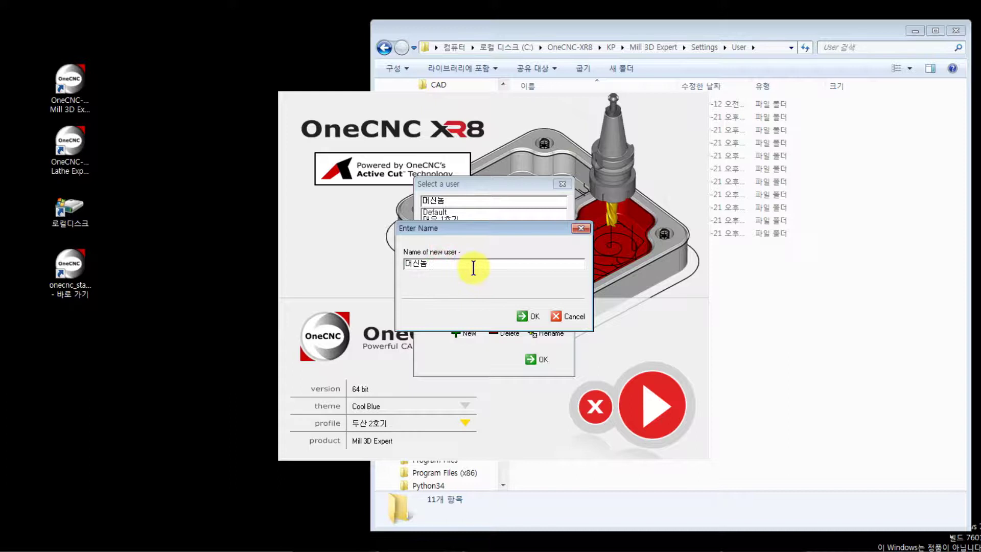
pyautogui.write('ska')
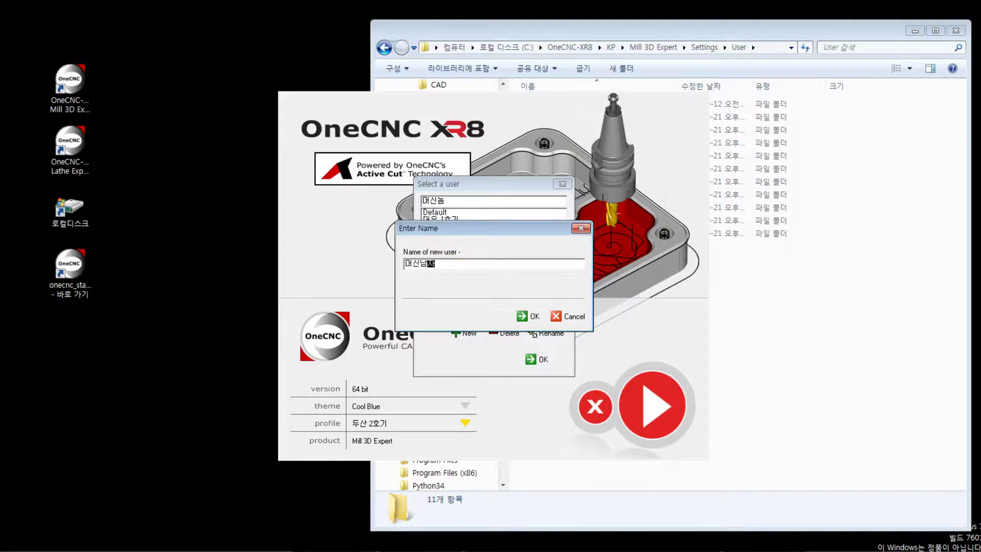
pyautogui.click(523, 315)
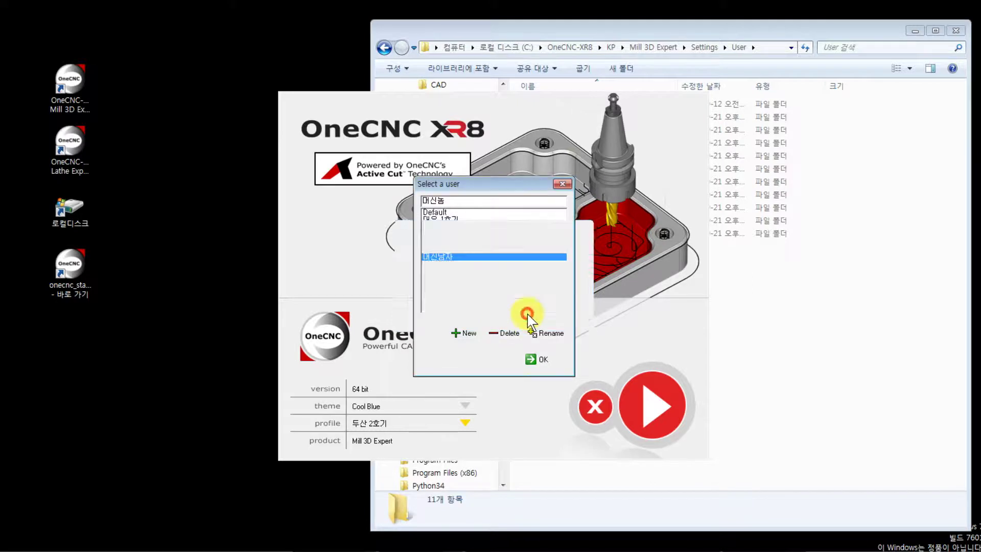
# Accept 머신남자 as the active profile and close the start window, returning to the User folder
pyautogui.click(531, 361)
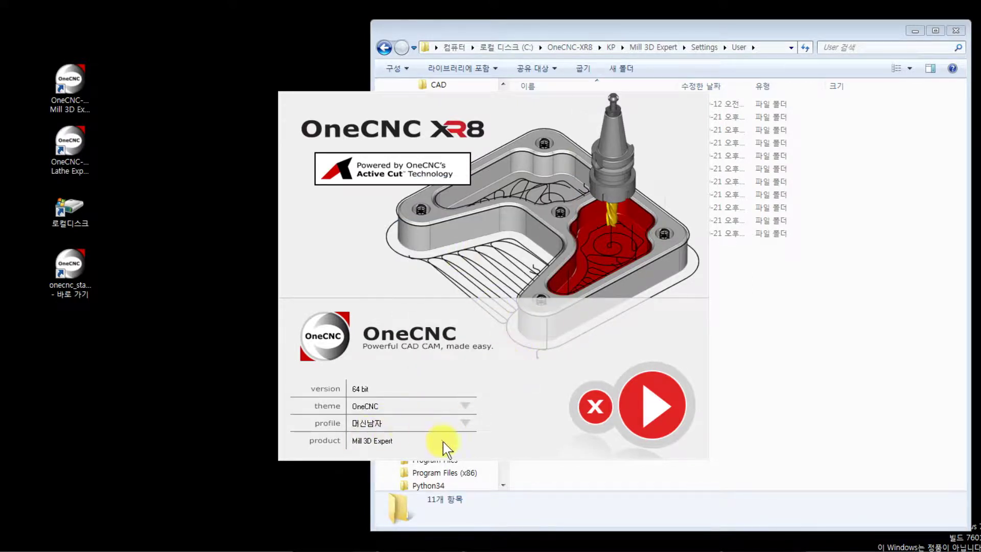
pyautogui.click(594, 407)
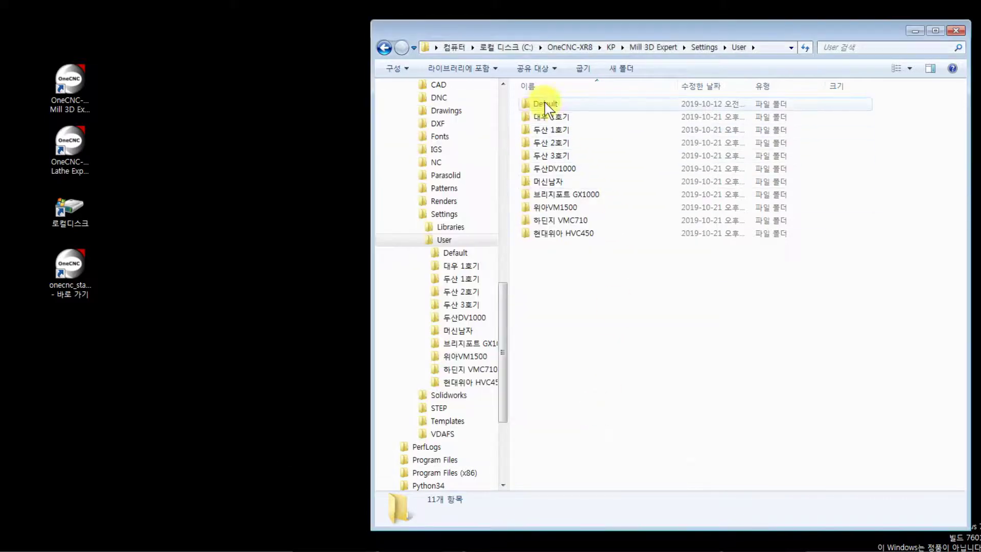
pyautogui.moveTo(503, 317); pyautogui.dragTo(499, 235)
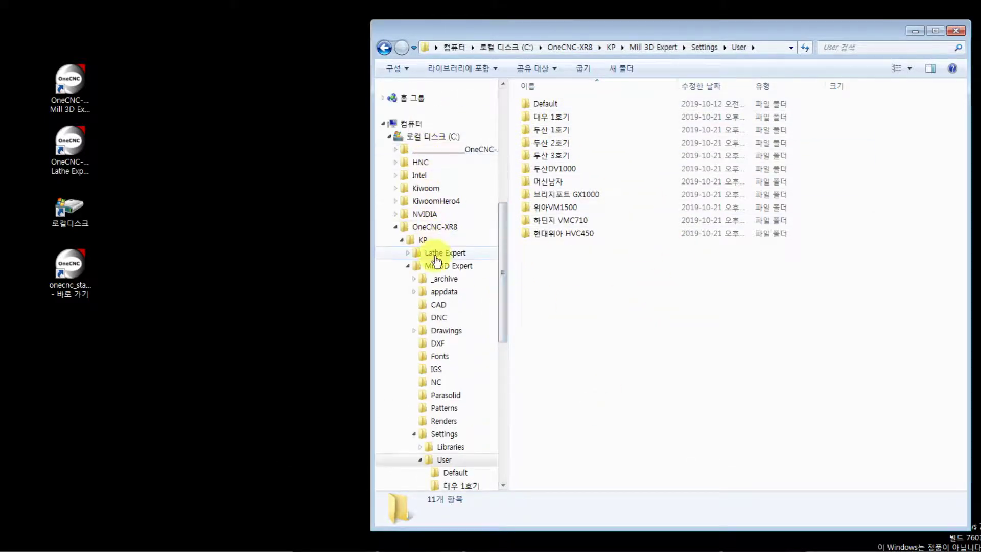
# Browse from OneCNC-XR8 through KP to Mill 3D Expert, point out the Settings folder, and open the Fonts folder
pyautogui.click(411, 227)
pyautogui.click(529, 102)
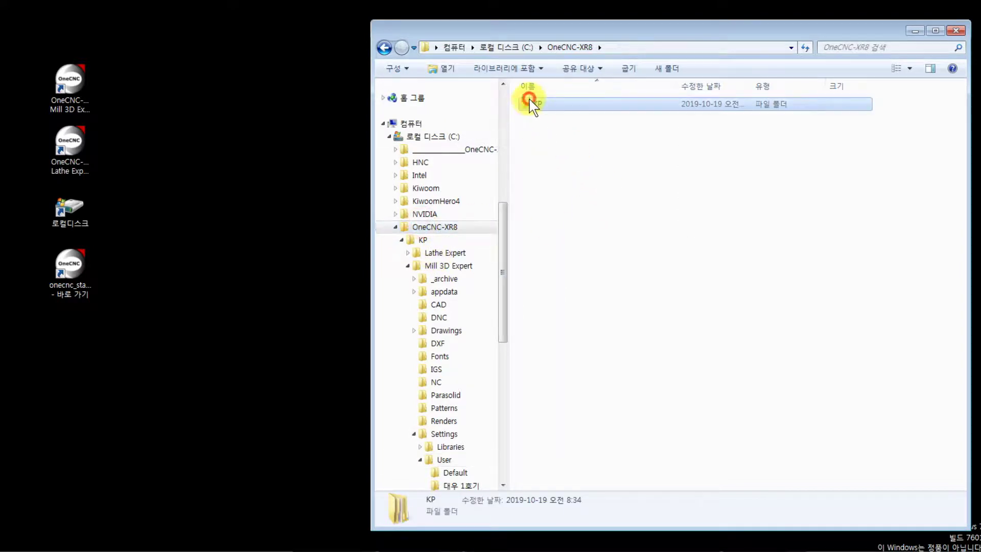
pyautogui.doubleClick(529, 103)
pyautogui.doubleClick(551, 121)
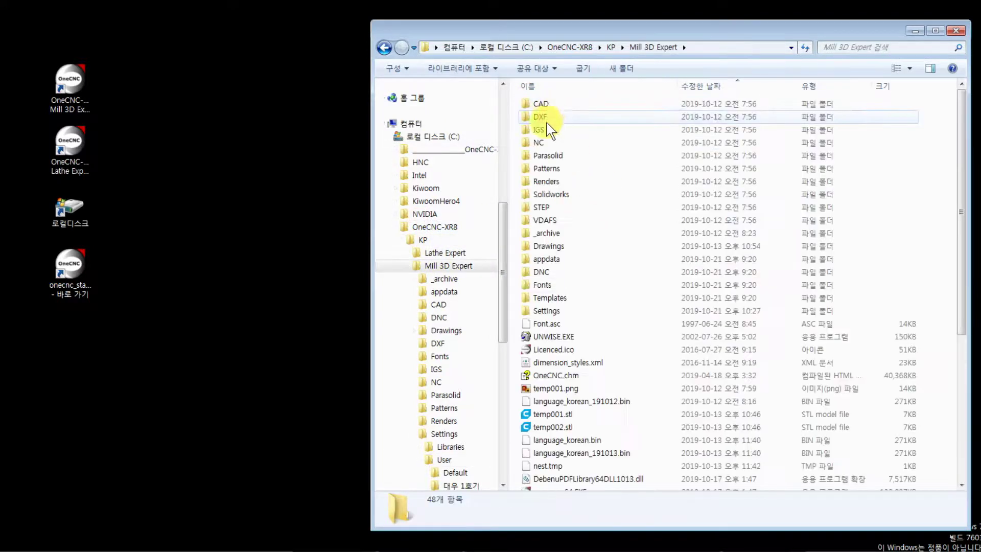
pyautogui.click(544, 310)
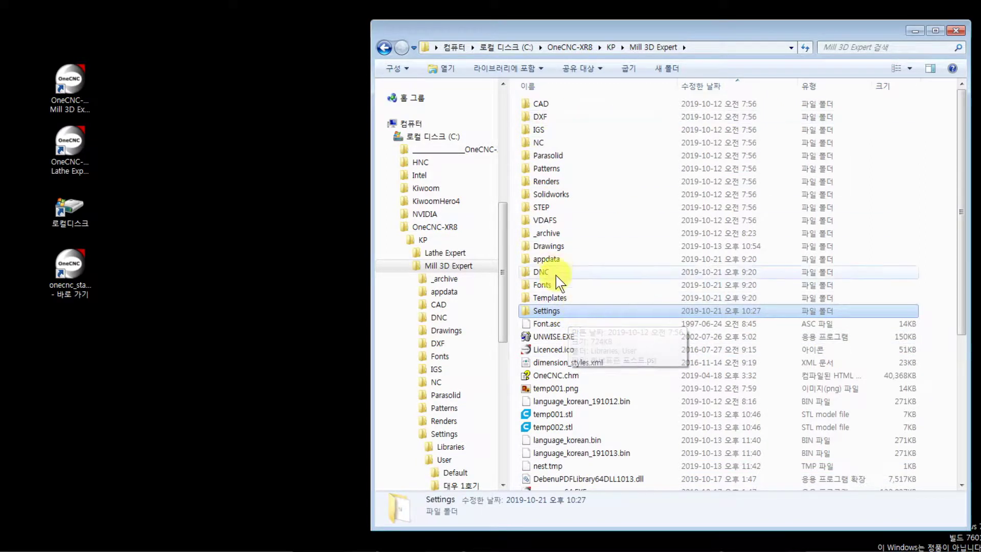
pyautogui.click(548, 286)
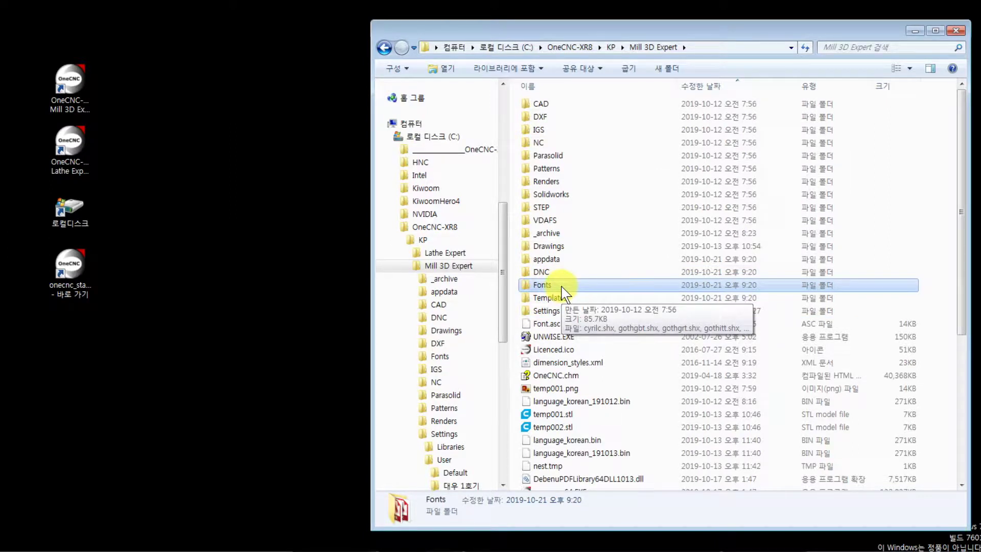
pyautogui.doubleClick(561, 288)
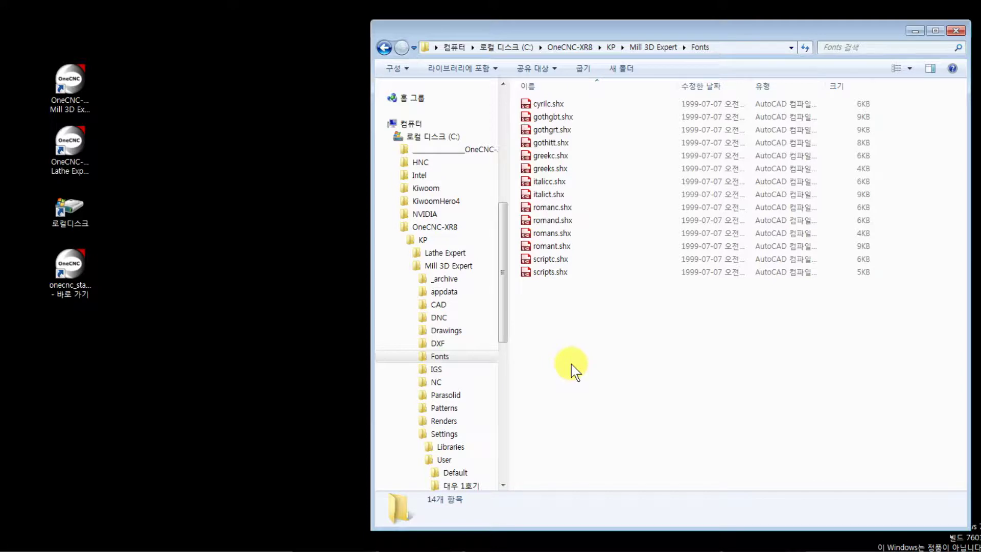
# Show the contents of Mill 3D Expert's Drawings folder and widen the folder window
pyautogui.click(447, 332)
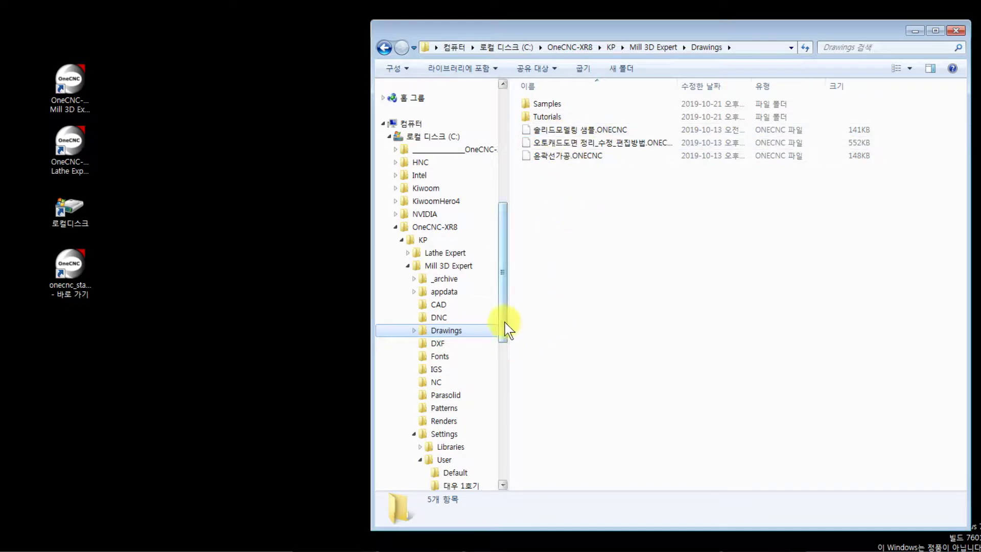
pyautogui.moveTo(501, 312); pyautogui.dragTo(501, 316)
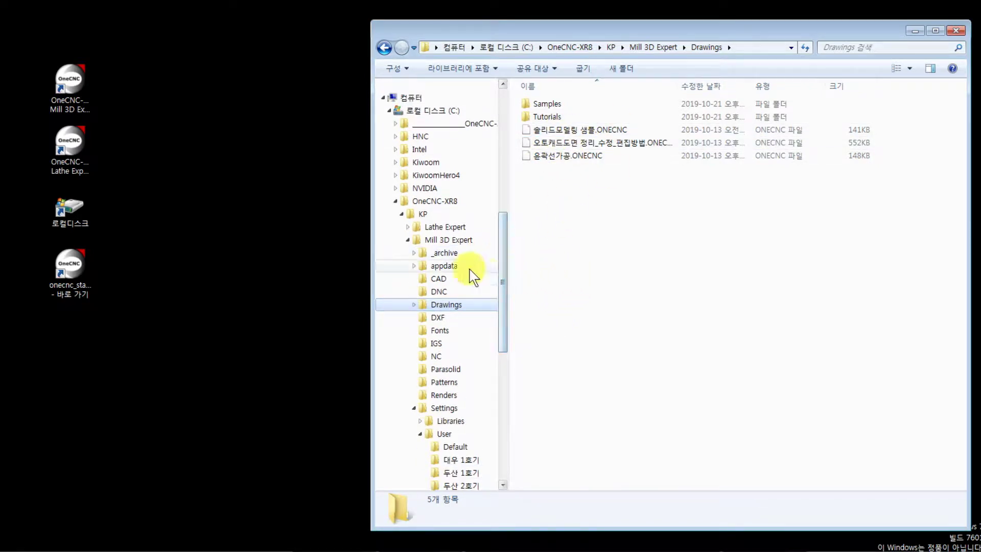
pyautogui.moveTo(371, 263); pyautogui.dragTo(306, 269)
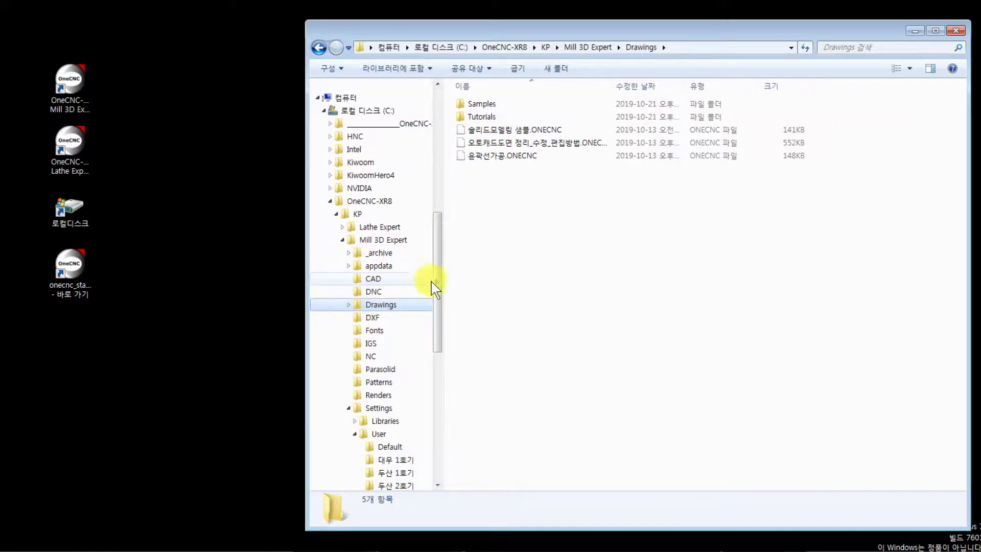
# Open the DNC folder and run onednc.exe to view the OneCNC Link editor, closing the editor after each look
pyautogui.click(377, 293)
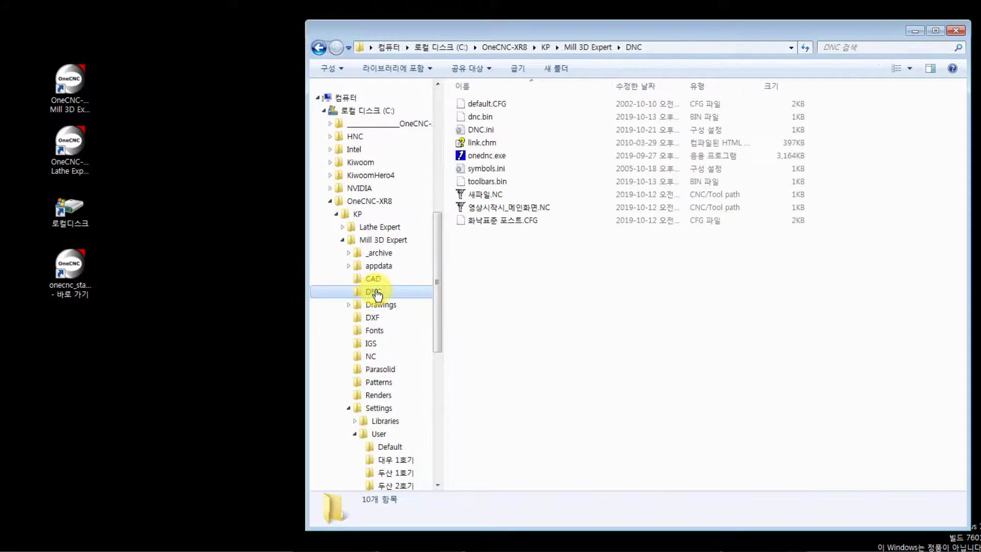
pyautogui.click(530, 301)
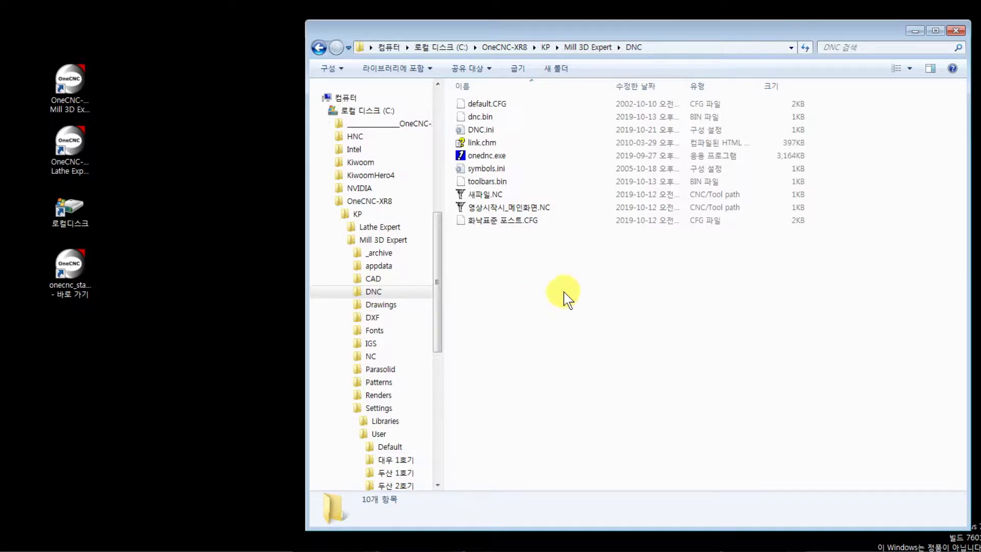
pyautogui.doubleClick(486, 155)
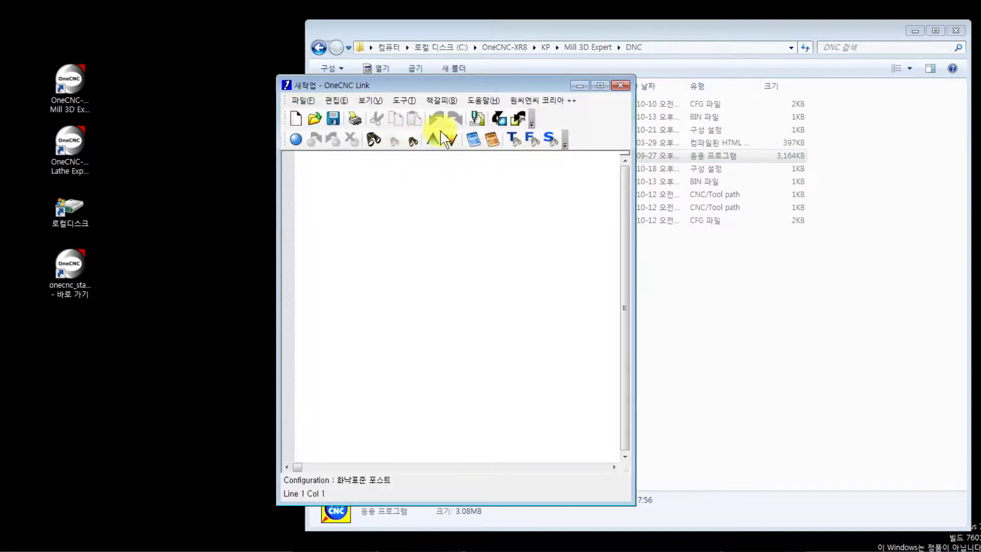
pyautogui.click(616, 86)
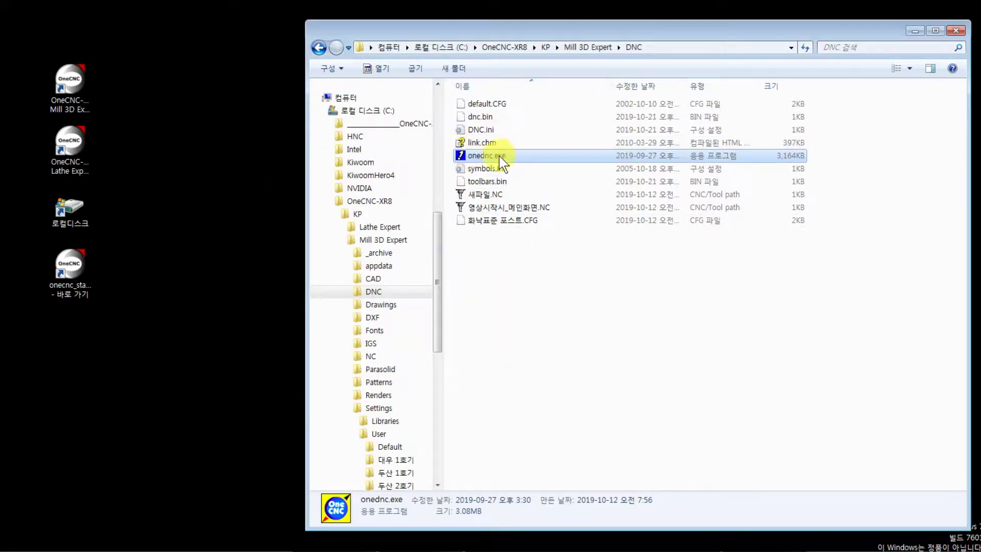
pyautogui.doubleClick(476, 154)
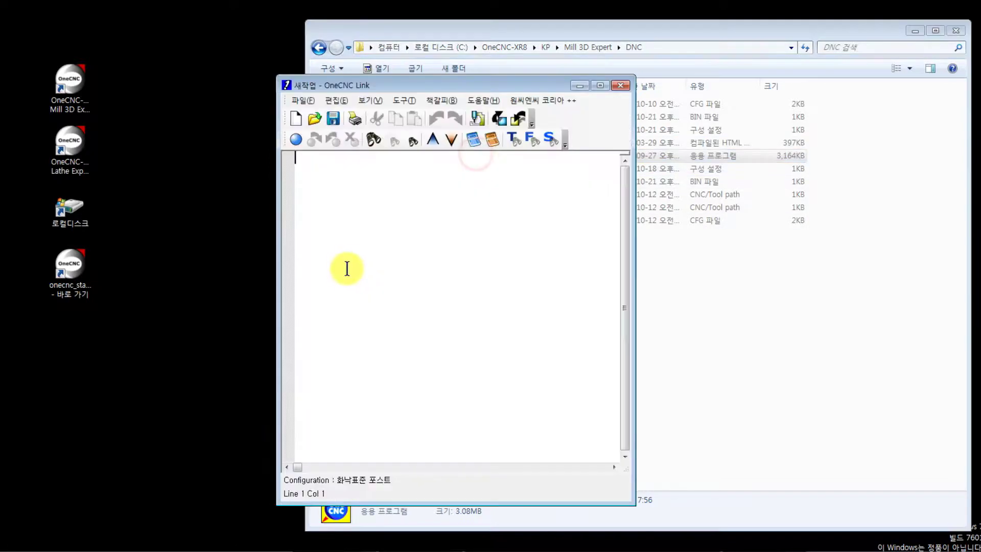
pyautogui.click(621, 86)
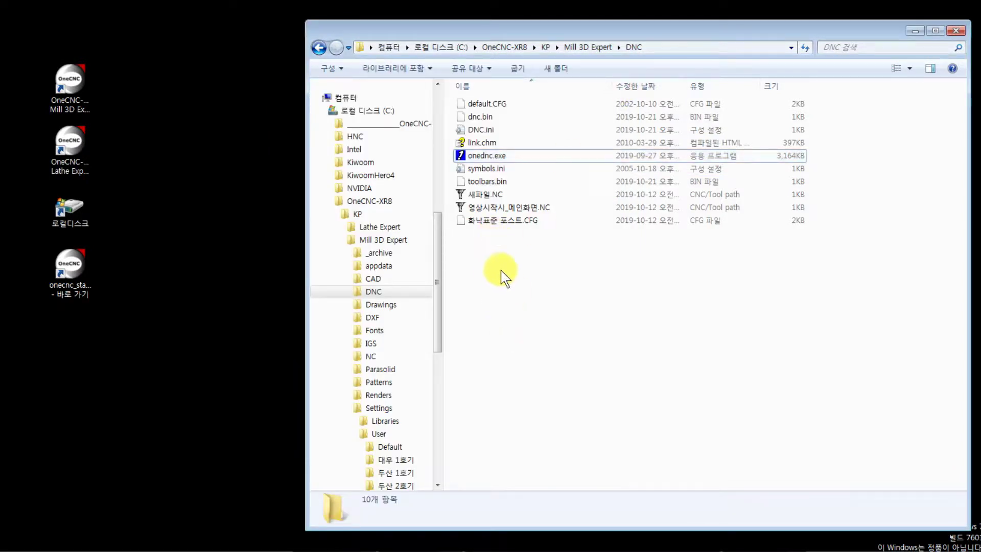
# Run onednc.exe again and examine the Send window and its communication settings, cancelling the settings and returning to the editor
pyautogui.doubleClick(489, 155)
pyautogui.moveTo(441, 84); pyautogui.dragTo(355, 77)
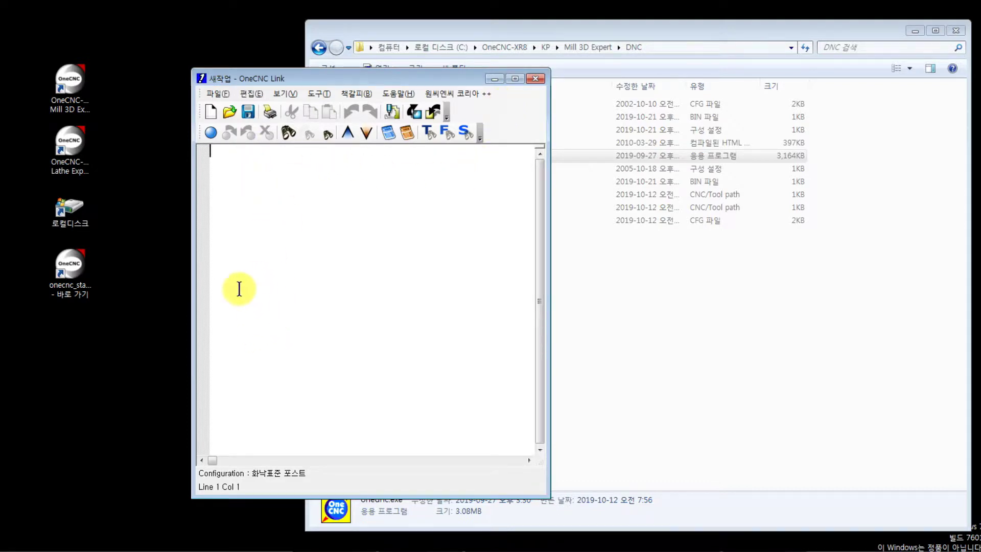
pyautogui.click(413, 111)
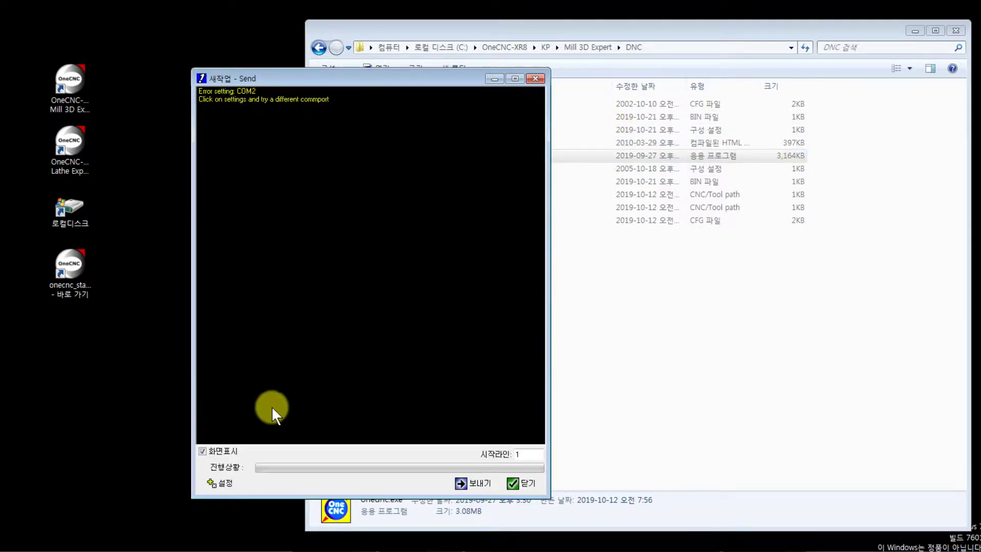
pyautogui.click(223, 478)
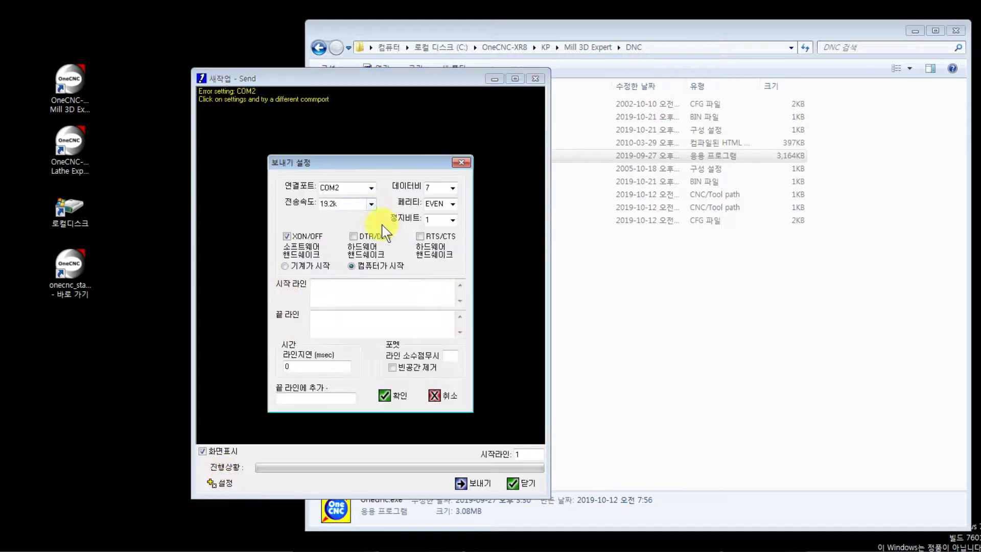
pyautogui.click(434, 396)
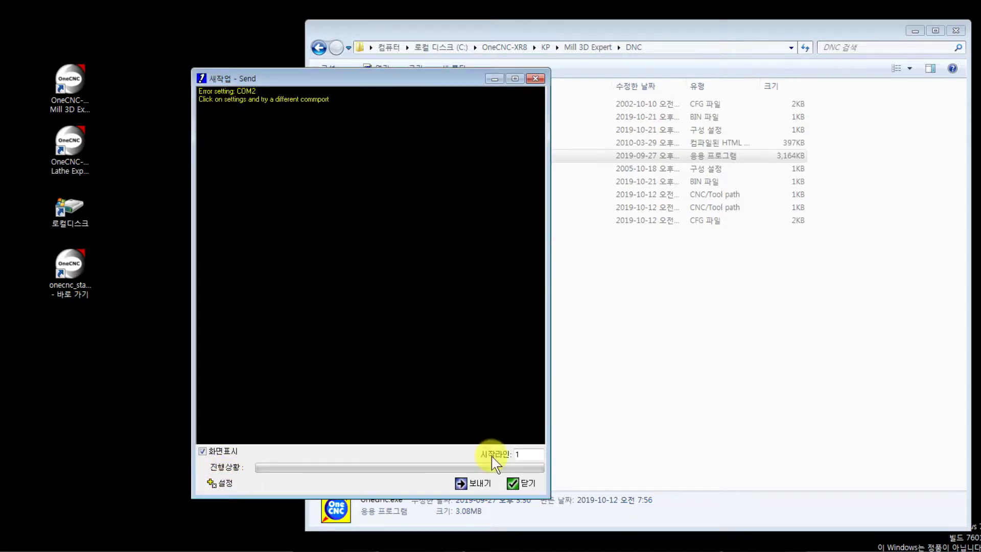
pyautogui.click(520, 482)
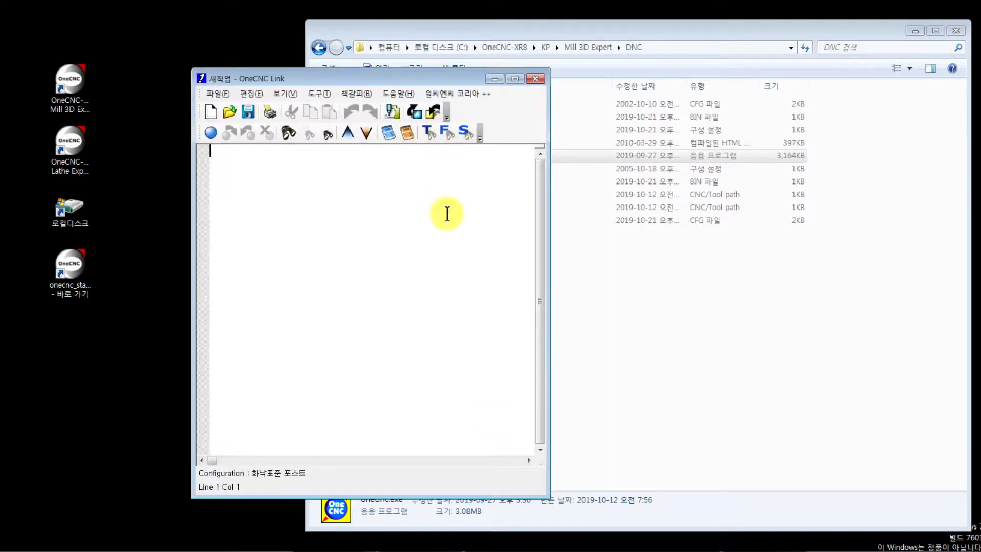
pyautogui.click(418, 110)
pyautogui.click(536, 305)
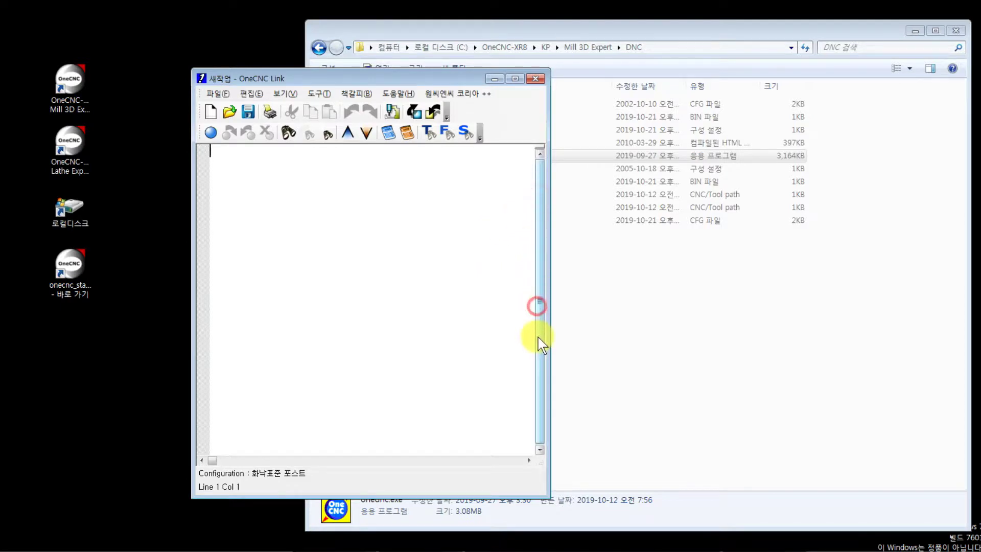
pyautogui.click(334, 274)
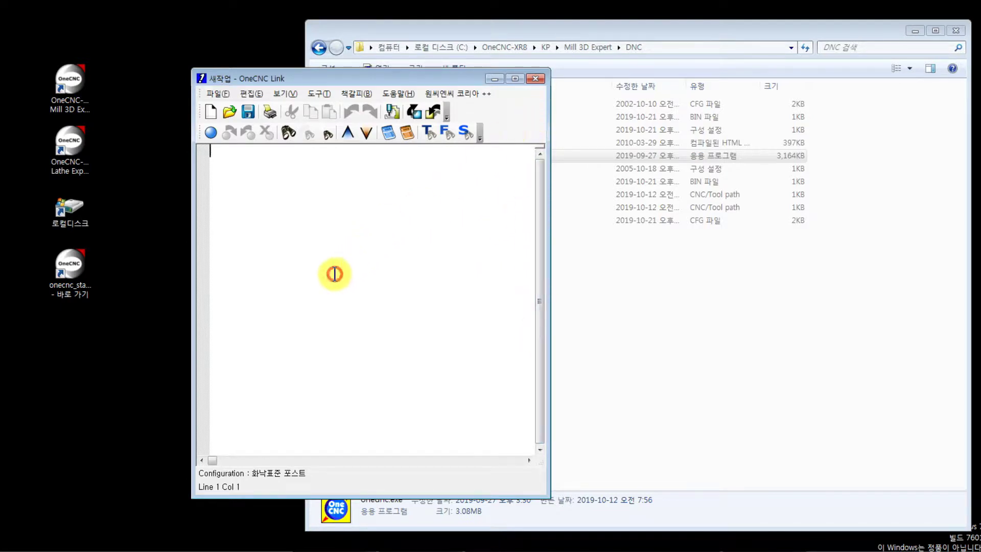
# Open the NC program 새파일.NC in OneCNC Link and look through its code
pyautogui.click(229, 112)
pyautogui.click(279, 304)
pyautogui.click(516, 373)
pyautogui.click(340, 239)
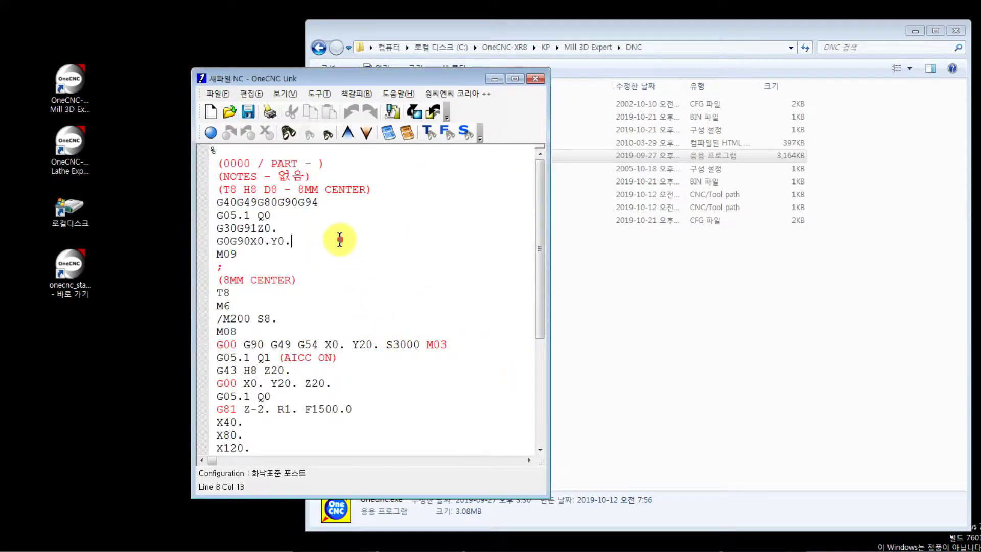
pyautogui.scroll(-3, 390, 302)
pyautogui.scroll(3, 394, 324)
pyautogui.moveTo(538, 208); pyautogui.dragTo(519, 181)
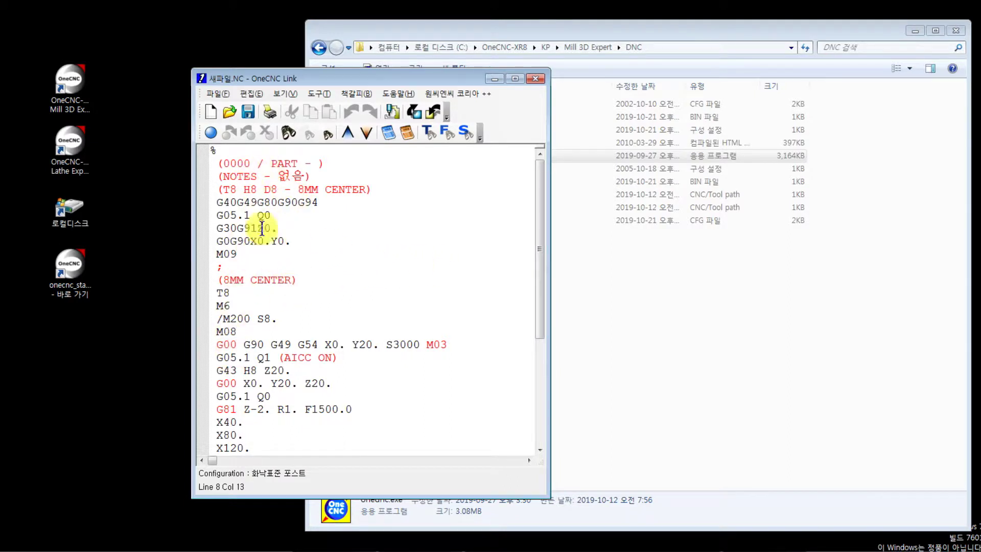
# Search the program for successive T codes, starting from the G05.1 Q0 line near the beginning
pyautogui.click(301, 214)
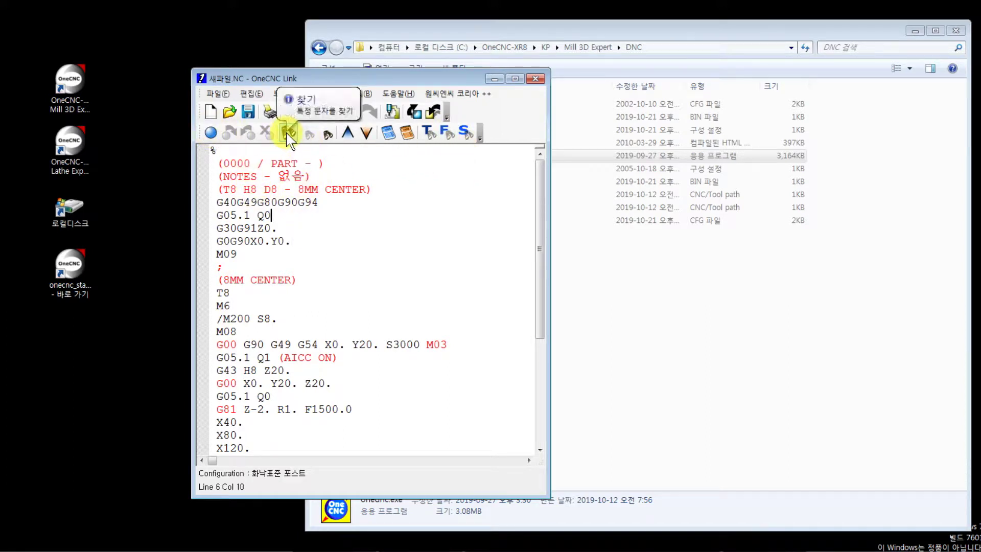
pyautogui.click(429, 134)
pyautogui.click(430, 133)
pyautogui.click(429, 134)
pyautogui.click(429, 134)
pyautogui.click(429, 134)
# Search the program repeatedly for F codes
pyautogui.click(445, 134)
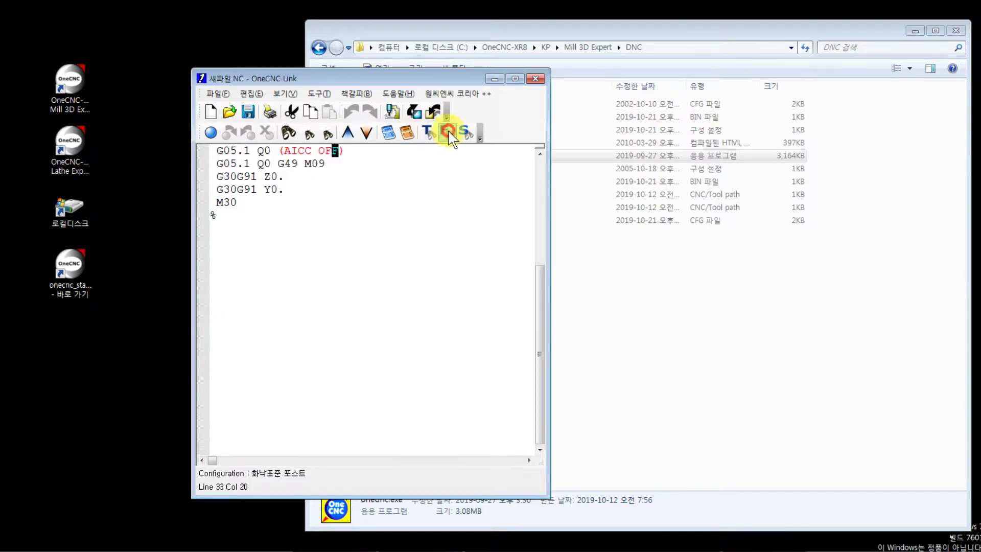
pyautogui.click(455, 133)
pyautogui.click(454, 133)
pyautogui.click(454, 133)
pyautogui.click(455, 133)
pyautogui.click(454, 133)
pyautogui.click(454, 133)
pyautogui.click(454, 132)
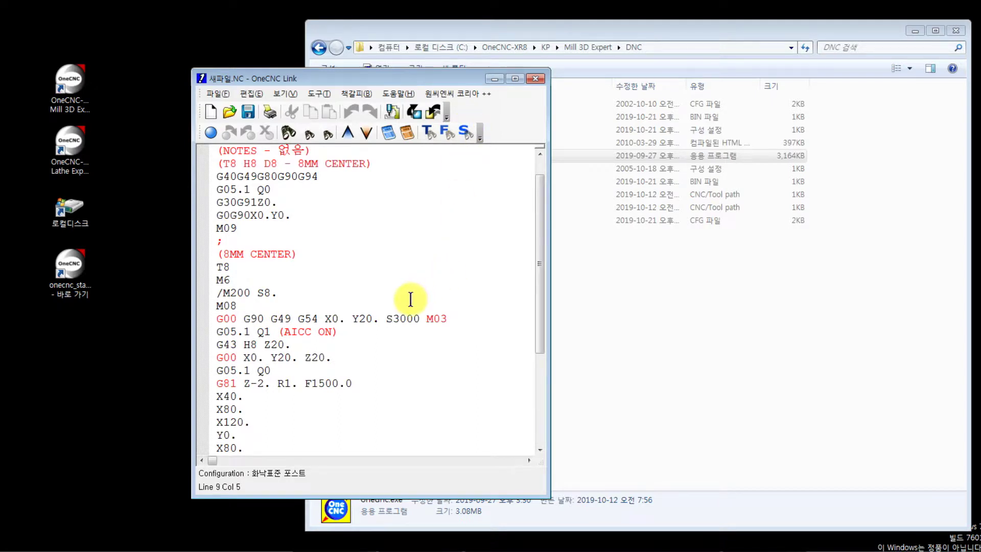
# Close OneCNC Link with 새파일.NC and return to the DNC folder
pyautogui.click(330, 222)
pyautogui.click(357, 240)
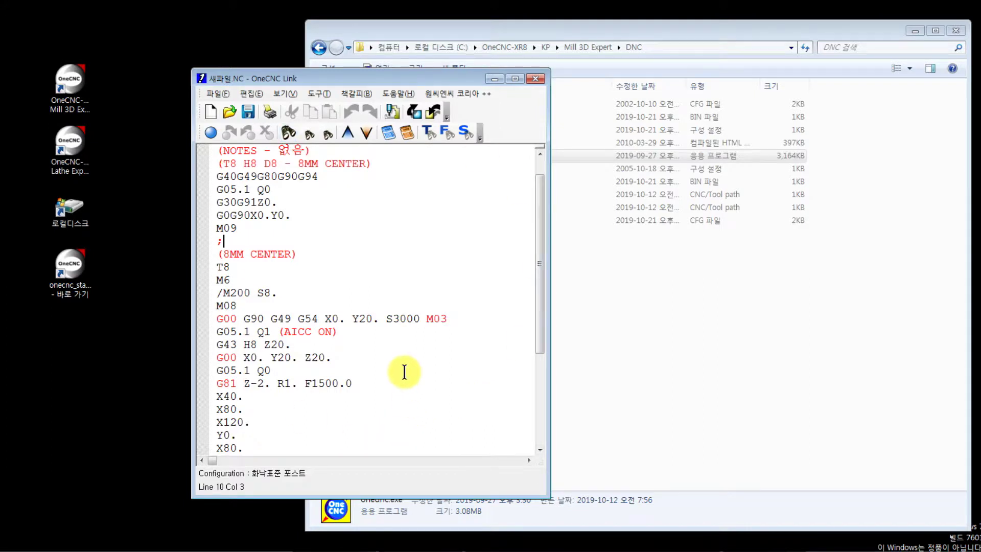
pyautogui.click(533, 80)
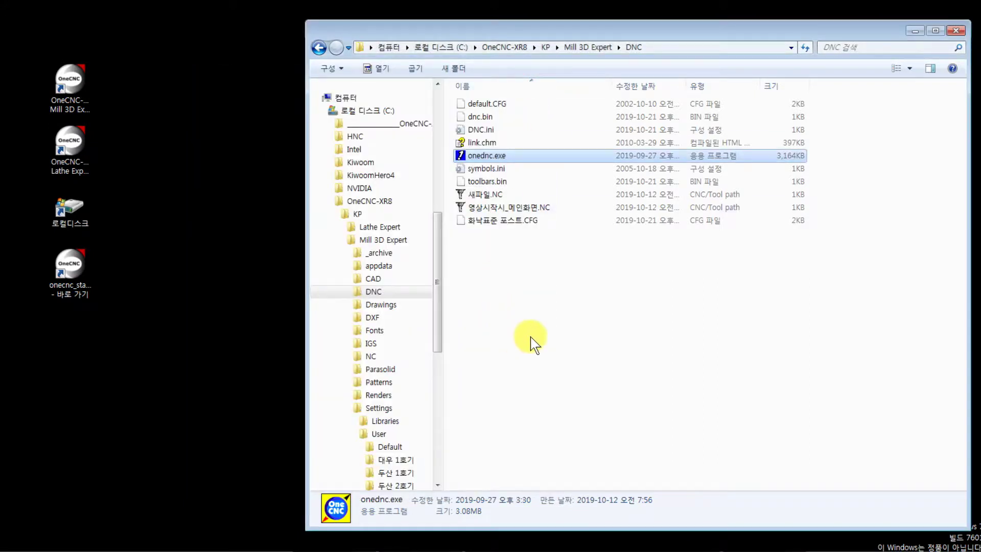
pyautogui.click(530, 336)
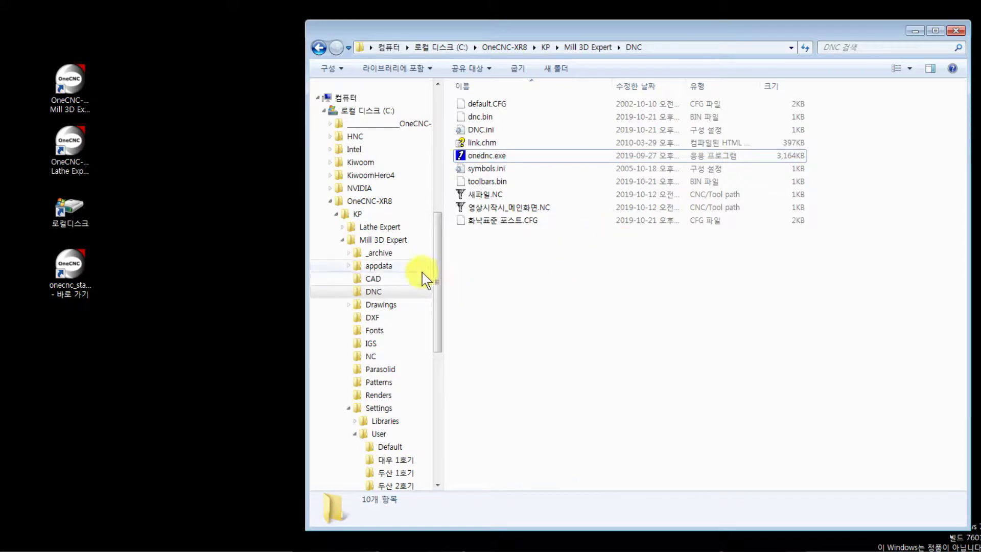
# Review the contents of Mill 3D Expert's Settings, Fonts and Drawings folders in turn
pyautogui.moveTo(437, 274)
pyautogui.mouseDown()
pyautogui.moveTo(438, 339)
pyautogui.moveTo(438, 283)
pyautogui.mouseUp()
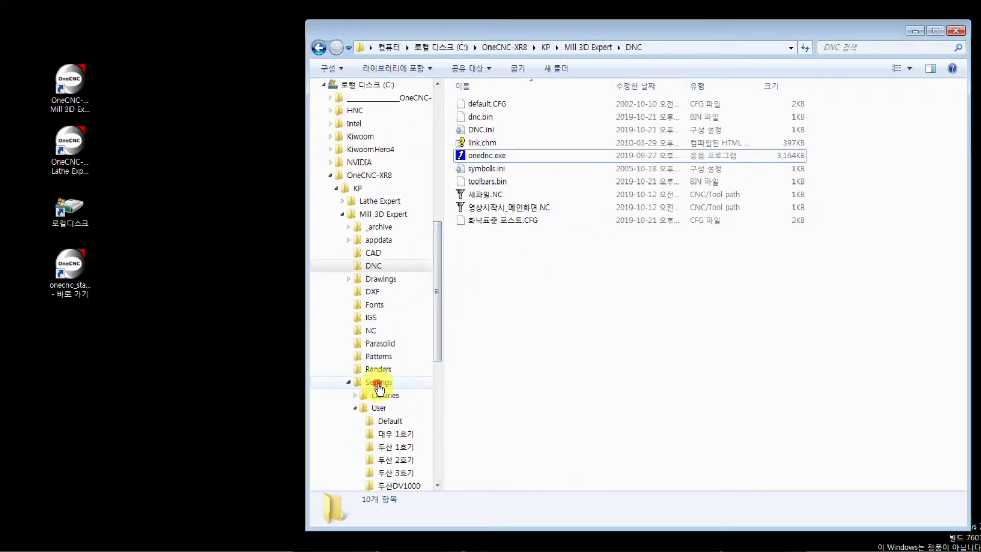
pyautogui.click(379, 383)
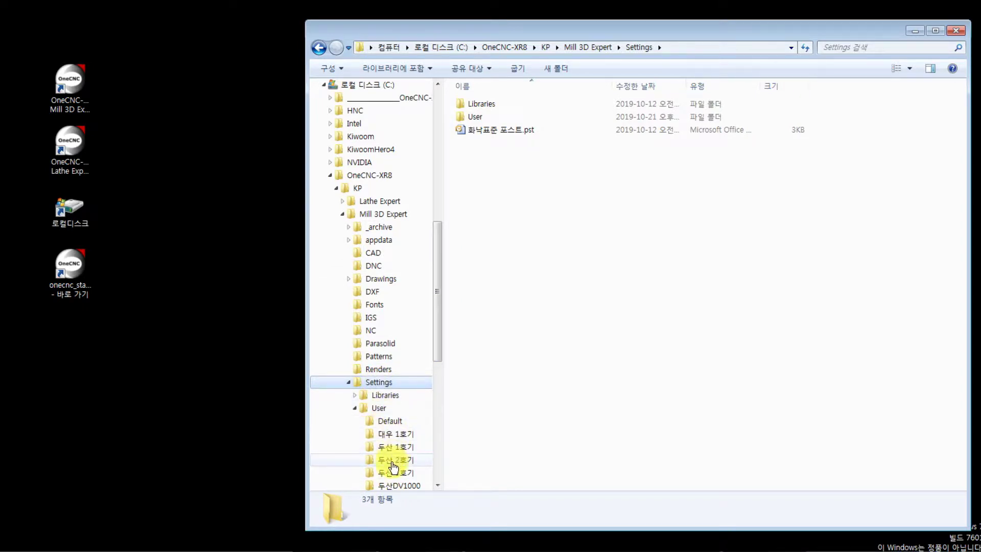
pyautogui.click(375, 305)
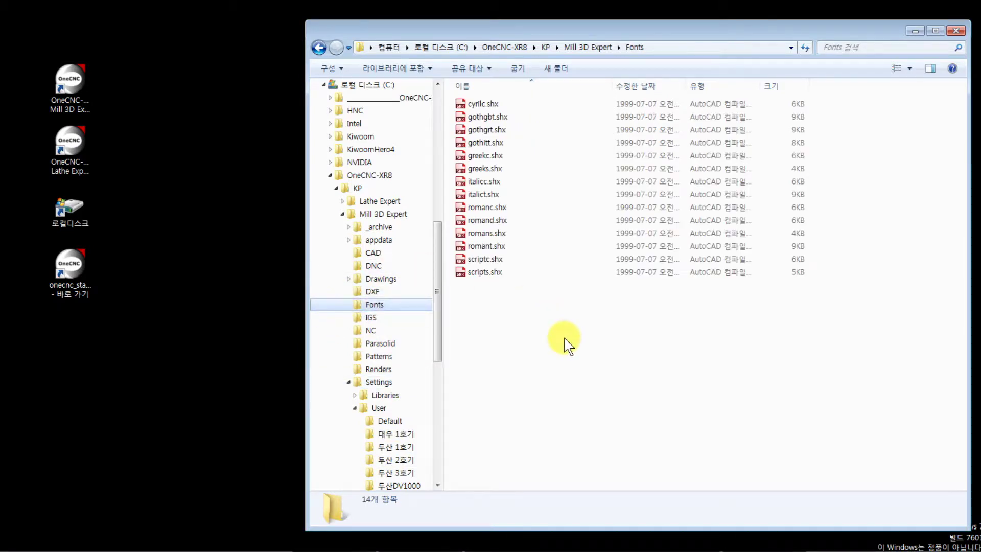
pyautogui.click(383, 279)
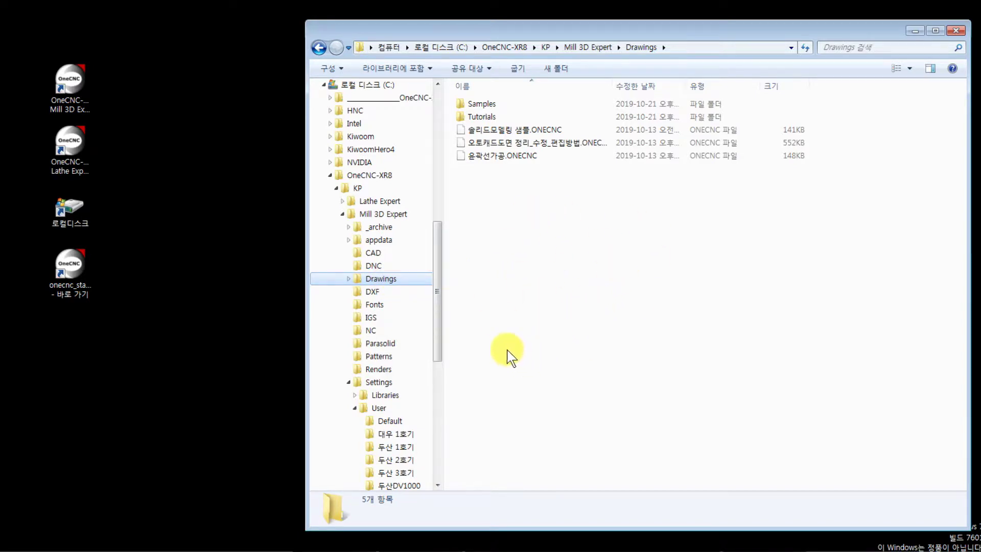
pyautogui.moveTo(438, 329); pyautogui.dragTo(438, 409)
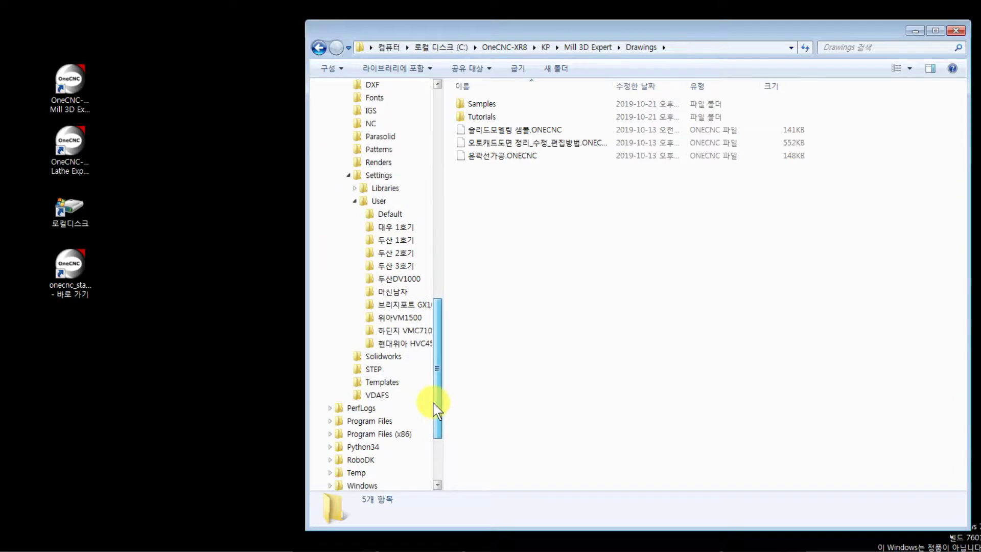
pyautogui.moveTo(438, 332); pyautogui.dragTo(455, 143)
pyautogui.click(523, 323)
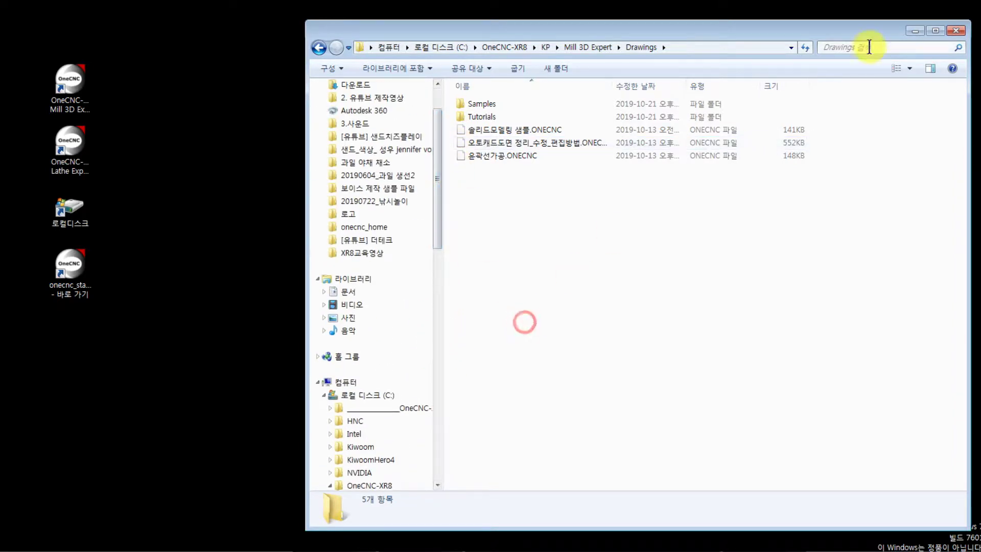
# Close the Drawings folder window and switch to the open OneCNC-XR8 window with 새파일
pyautogui.click(955, 31)
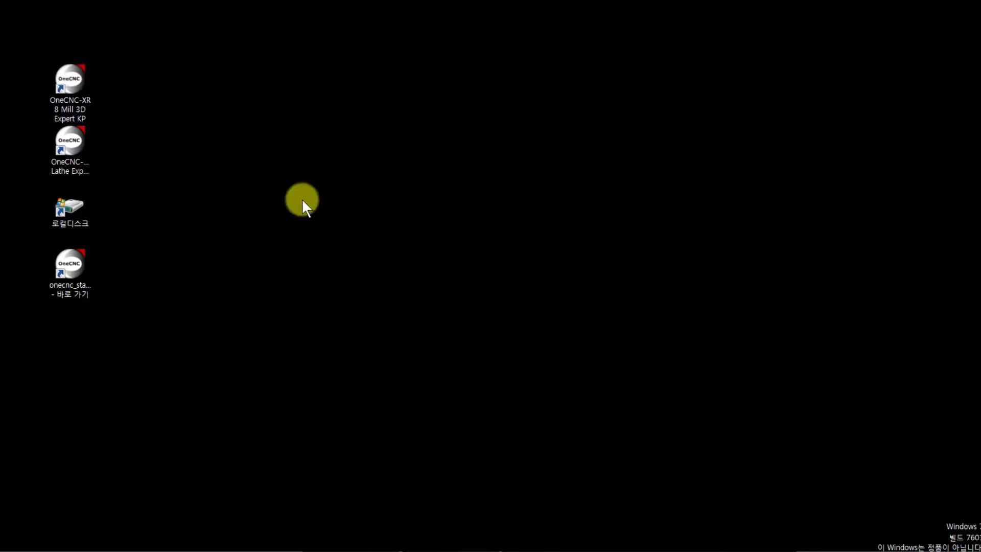
pyautogui.moveTo(585, 539)
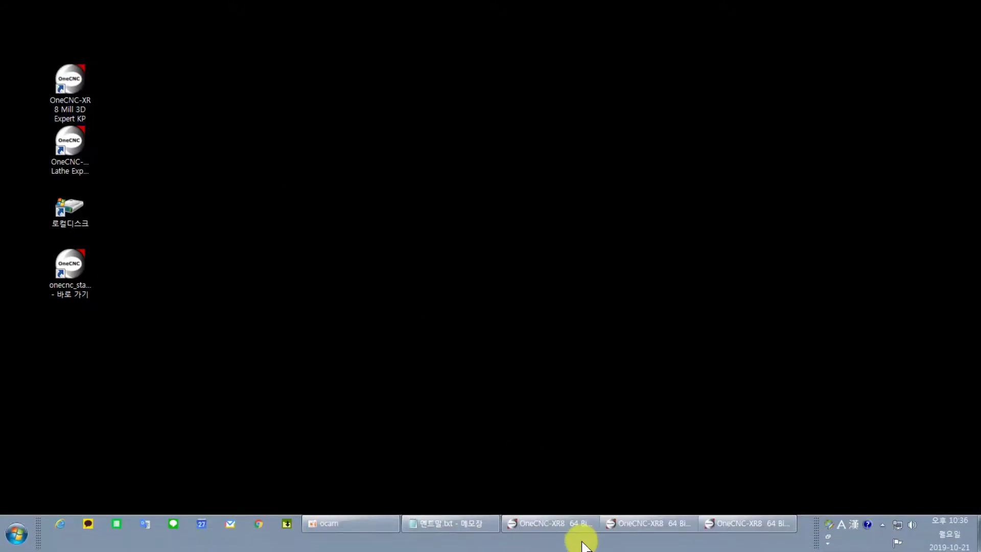
pyautogui.click(747, 519)
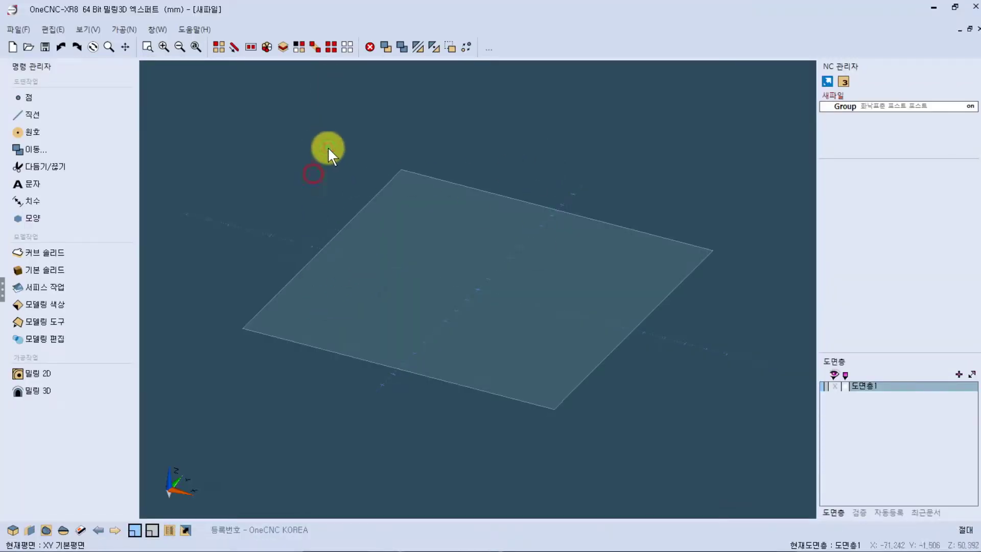
pyautogui.scroll(-2, 333, 267)
pyautogui.scroll(3, 377, 300)
pyautogui.moveTo(431, 225); pyautogui.dragTo(363, 266, button='middle')
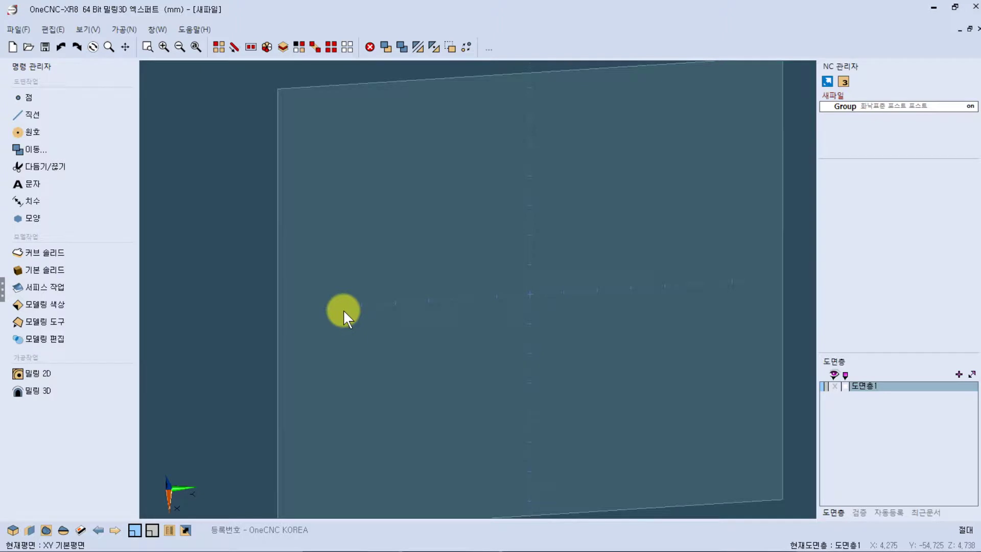
pyautogui.moveTo(499, 298); pyautogui.dragTo(444, 193, button='middle')
# Review the 편집 commands and their shortcut keys in the quick-launch icon settings, cancel the dialog and exit OneCNC-XR8
pyautogui.click(494, 46)
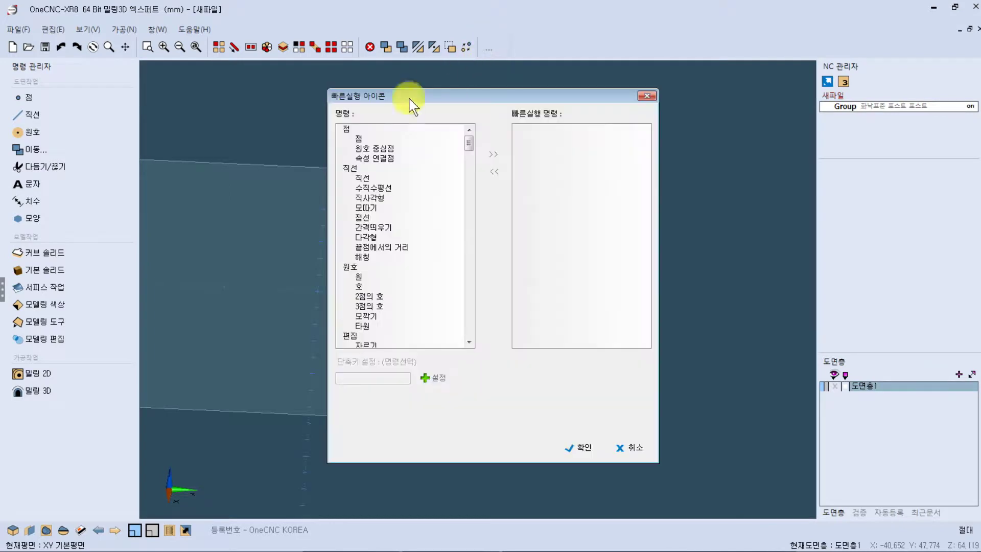
pyautogui.moveTo(467, 136); pyautogui.dragTo(469, 165)
pyautogui.click(388, 177)
pyautogui.click(375, 217)
pyautogui.click(369, 277)
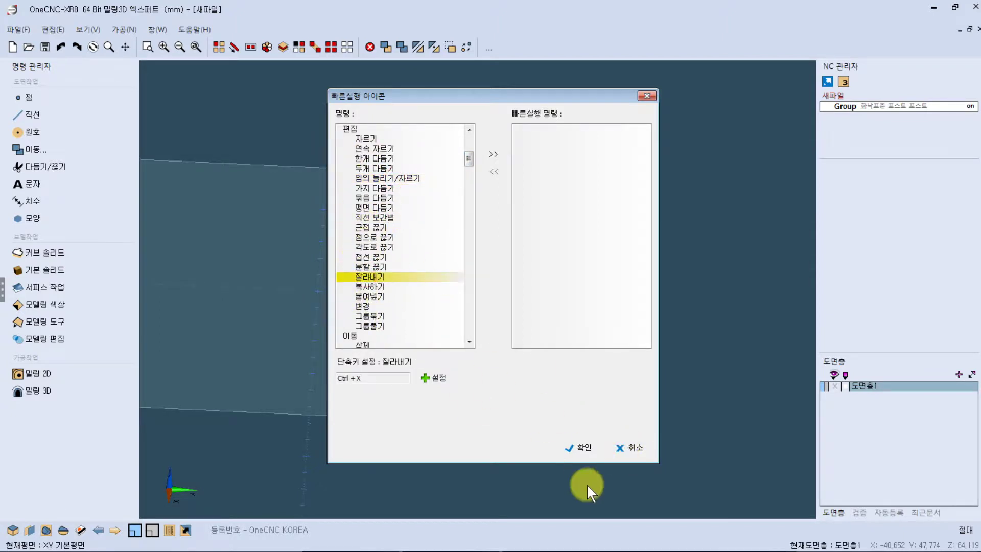
pyautogui.click(633, 448)
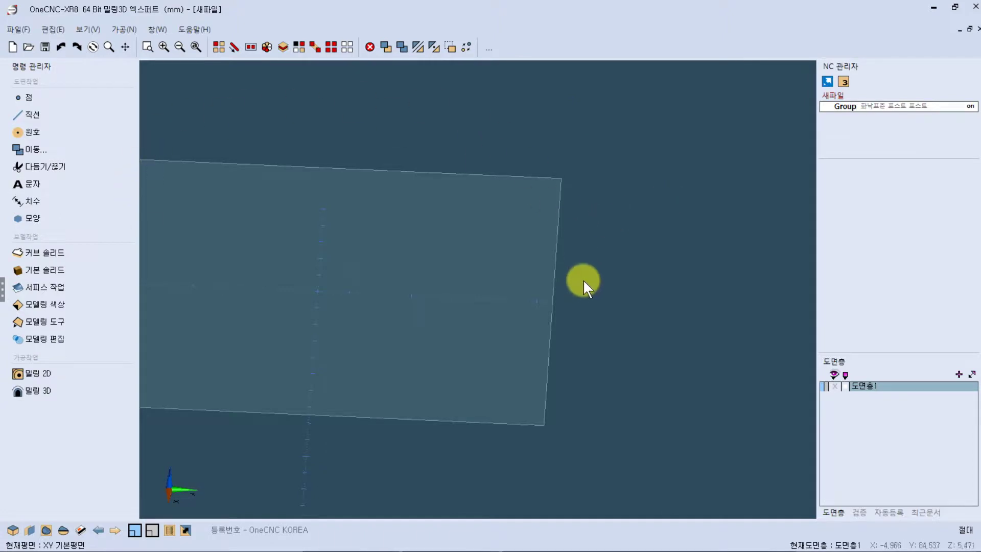
pyautogui.click(973, 7)
pyautogui.click(489, 296)
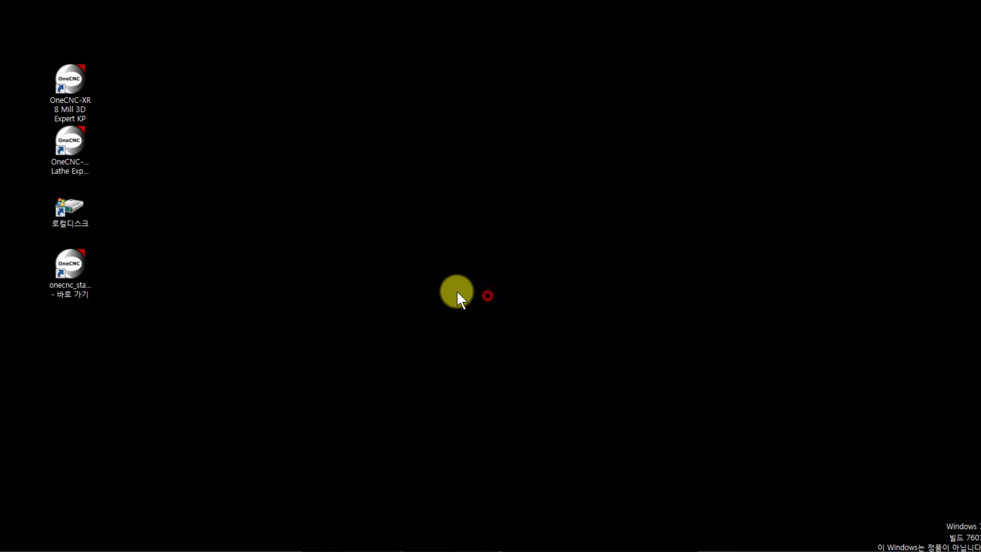
# Open the 두산 3호기 profile folder in C:\OneCNC-XR8\KP\Mill 3D Expert\Settings\User
pyautogui.doubleClick(71, 209)
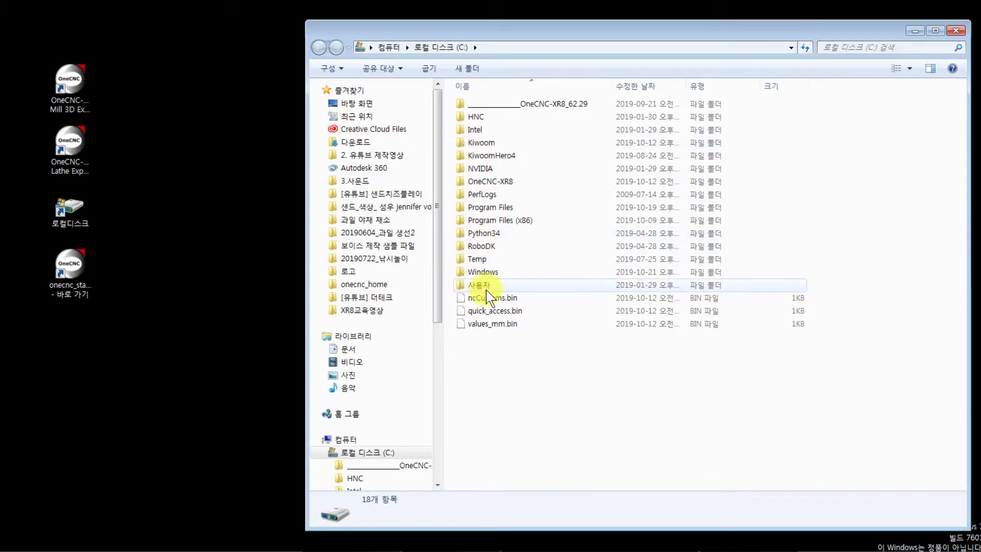
pyautogui.doubleClick(485, 183)
pyautogui.doubleClick(471, 104)
pyautogui.doubleClick(474, 117)
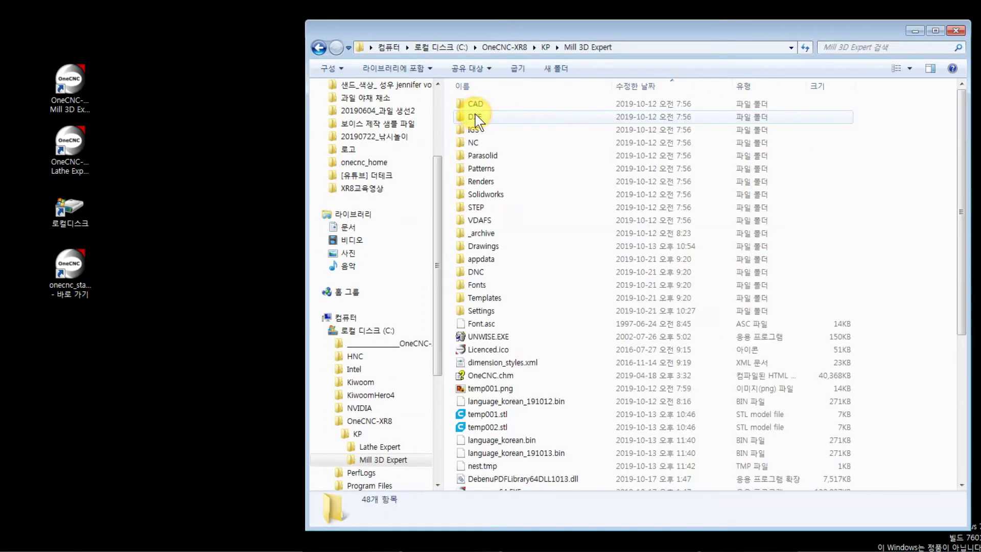
pyautogui.doubleClick(477, 311)
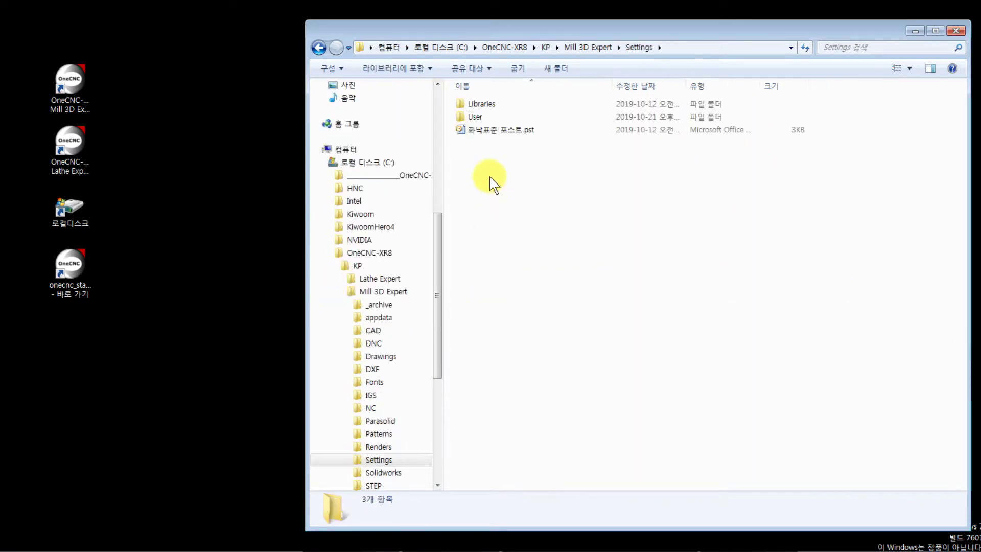
pyautogui.doubleClick(476, 116)
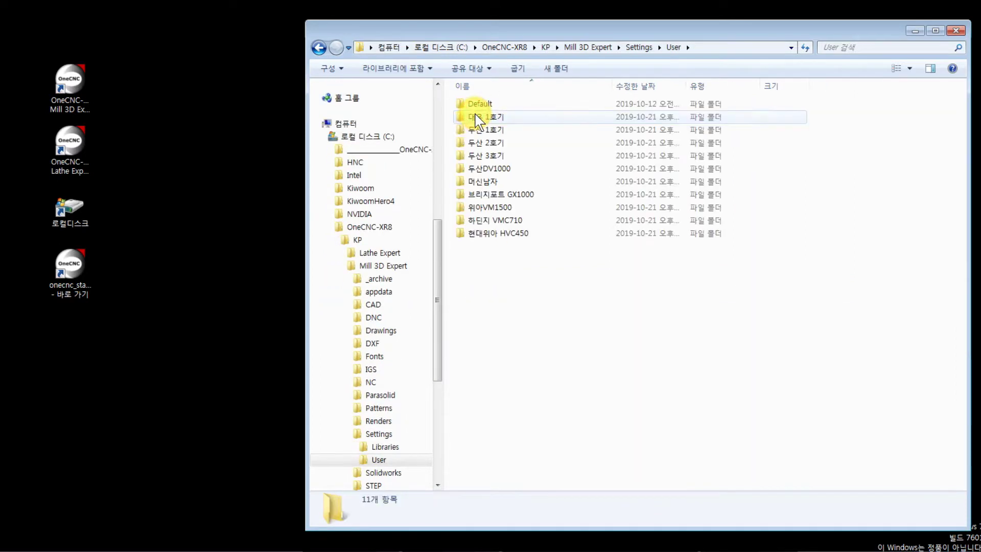
pyautogui.click(486, 158)
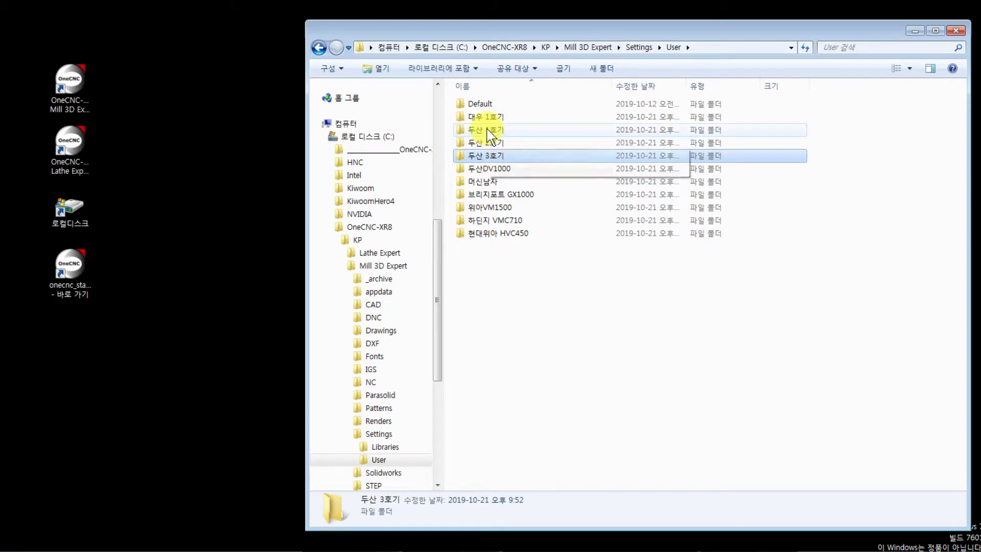
pyautogui.doubleClick(492, 155)
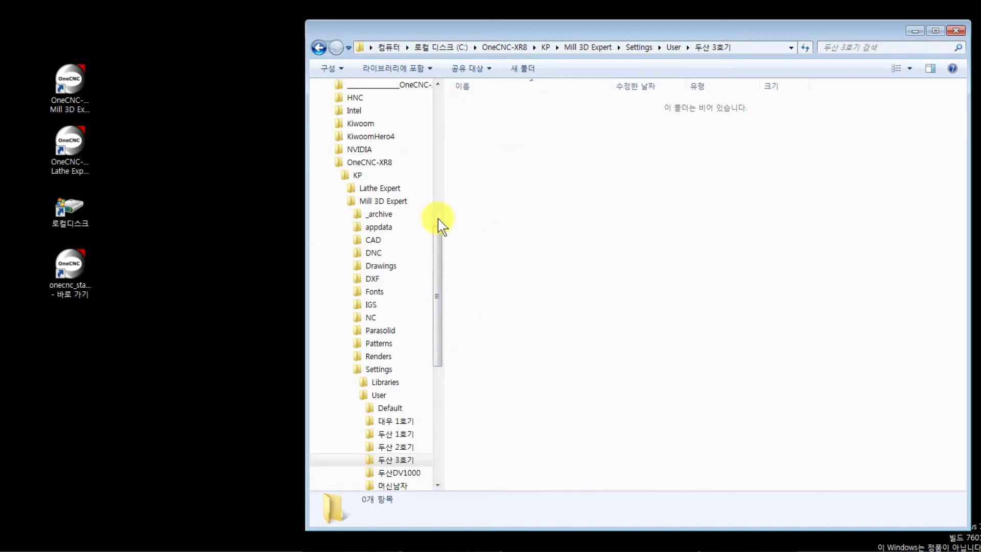
# Start OneCNC-XR8 Mill 3D Expert with the 두산 3호기 profile
pyautogui.click(204, 264)
pyautogui.doubleClick(68, 81)
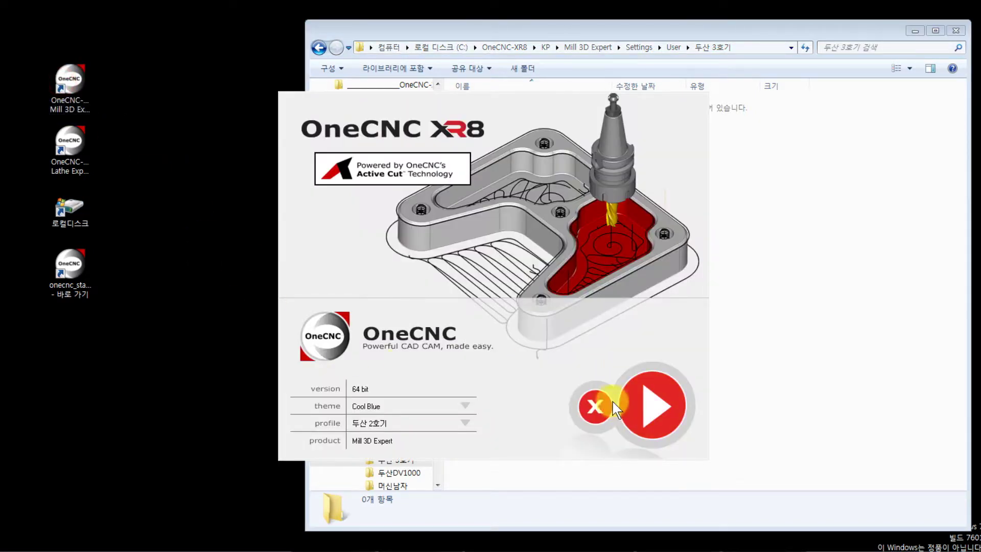
pyautogui.click(405, 422)
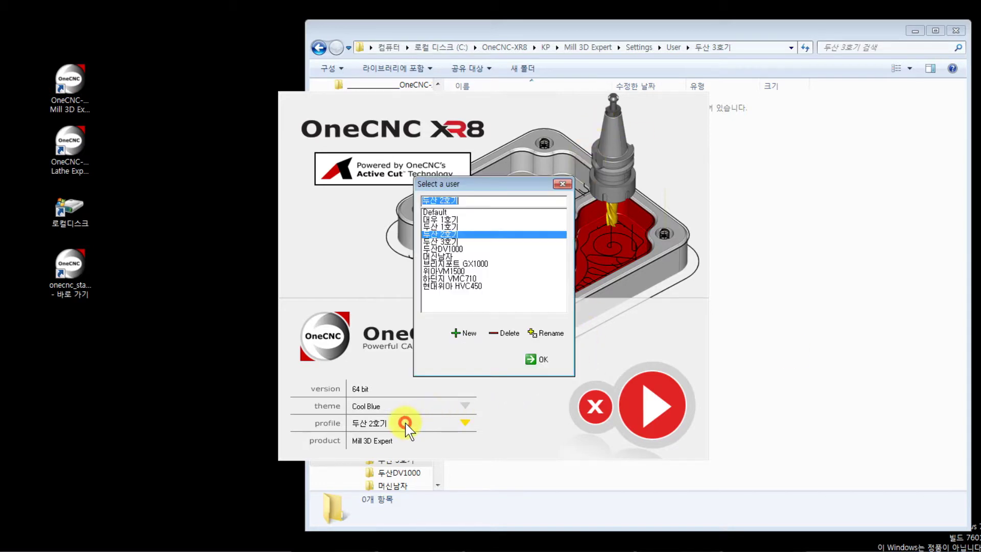
pyautogui.click(429, 241)
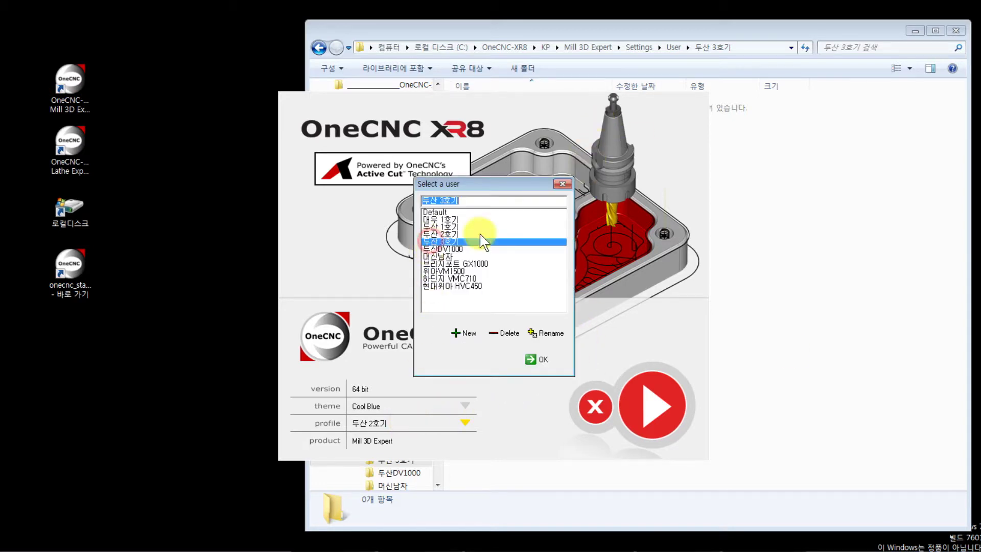
pyautogui.click(526, 361)
pyautogui.click(662, 408)
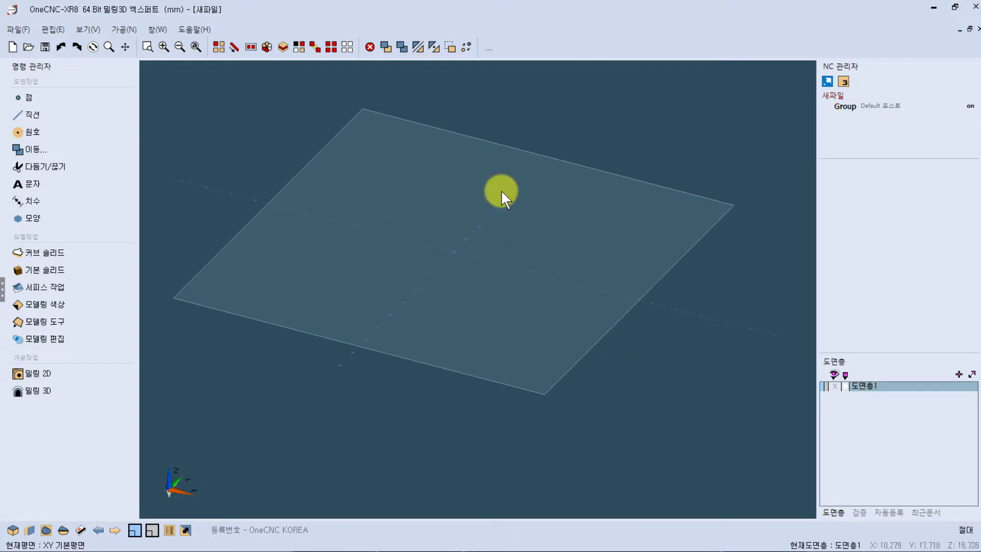
# Add the 밀링 2D pocket, contour and hole commands, from HS포켓 to 밀링 나사산, to the quick-launch icons and exit OneCNC-XR8
pyautogui.click(38, 255)
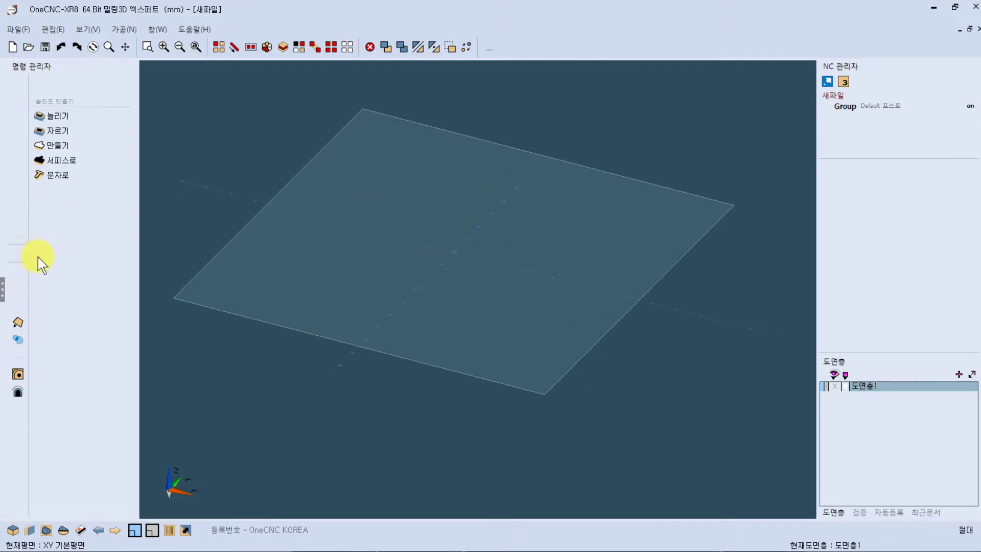
pyautogui.click(17, 375)
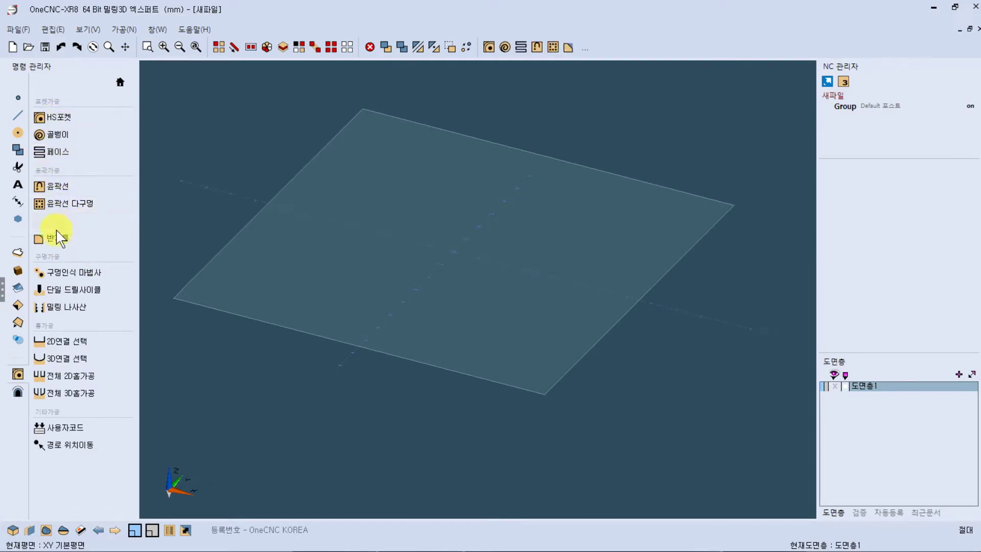
pyautogui.click(64, 308)
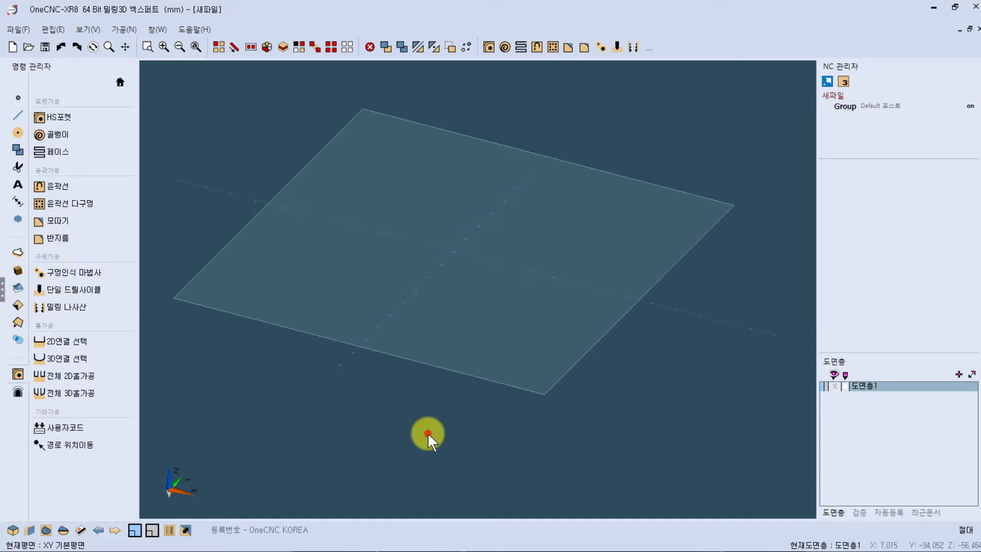
pyautogui.click(516, 153)
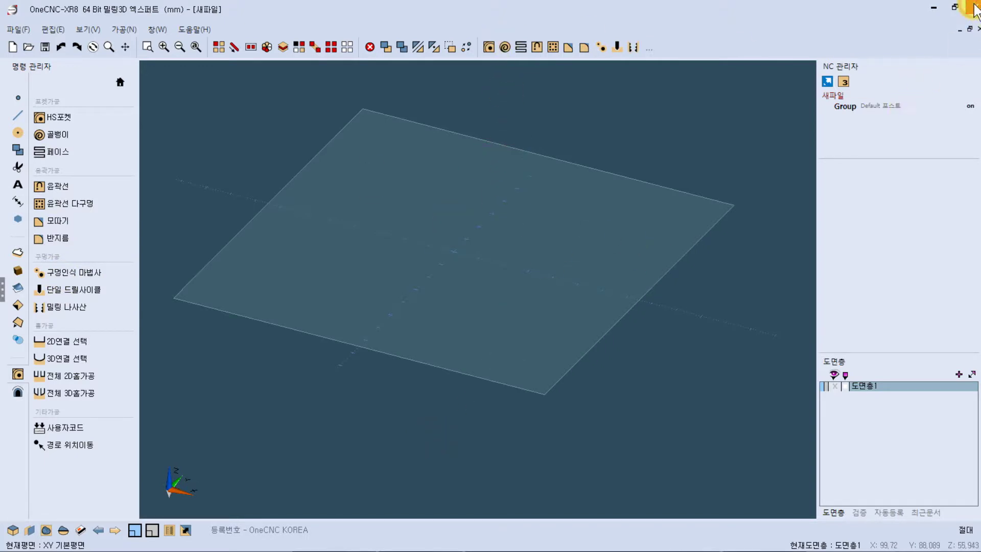
pyautogui.click(974, 9)
pyautogui.click(488, 297)
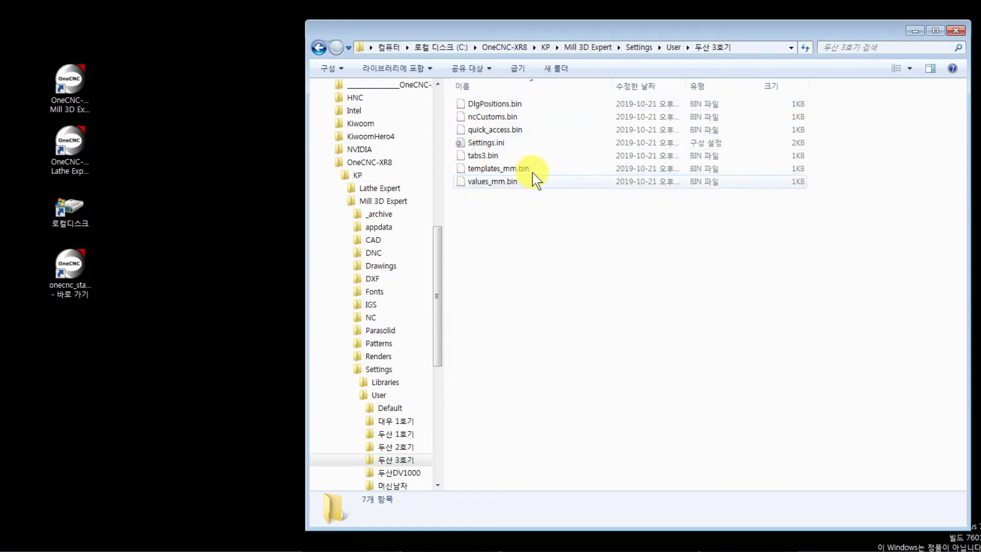
# Copy all settings files from the 두산 3호기 folder into the 두산 1호기 folder, overwriting the existing files of the same name
pyautogui.moveTo(552, 271); pyautogui.dragTo(465, 102)
pyautogui.rightClick(495, 129)
pyautogui.click(530, 258)
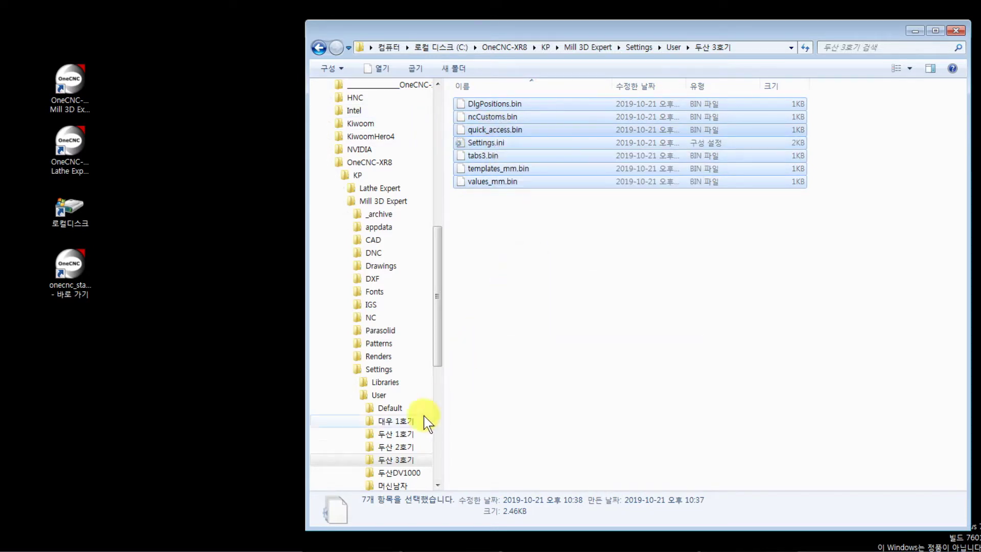
pyautogui.click(394, 435)
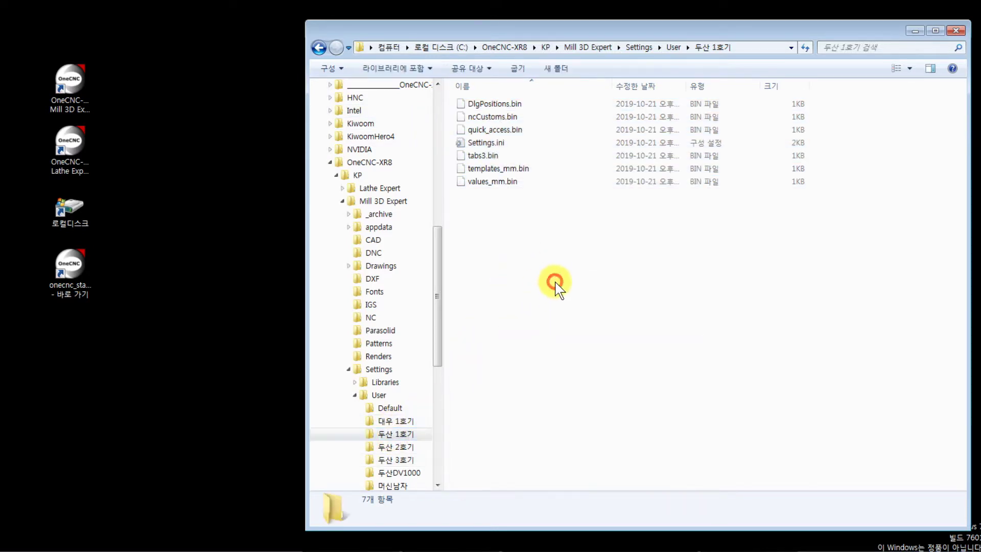
pyautogui.rightClick(554, 280)
pyautogui.click(593, 381)
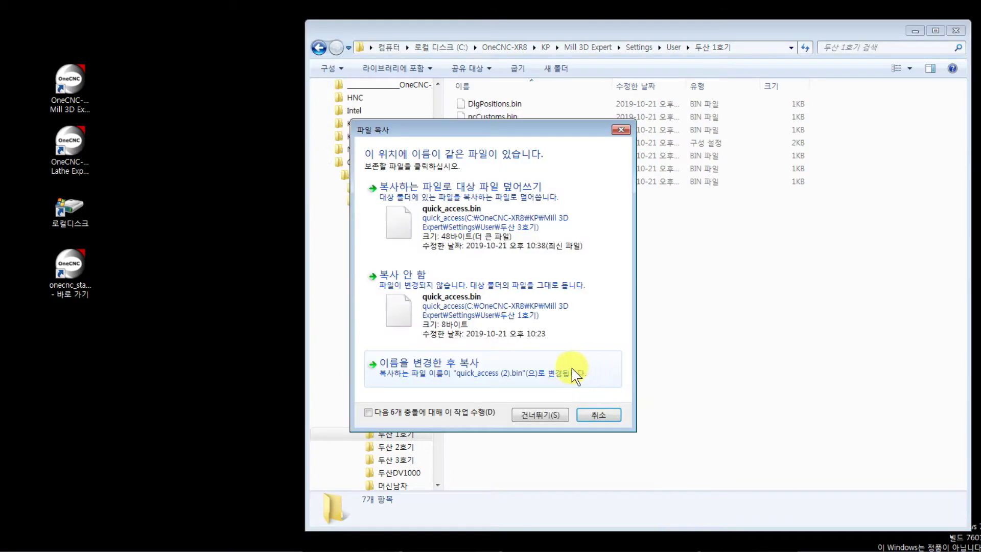
pyautogui.click(362, 186)
pyautogui.click(422, 206)
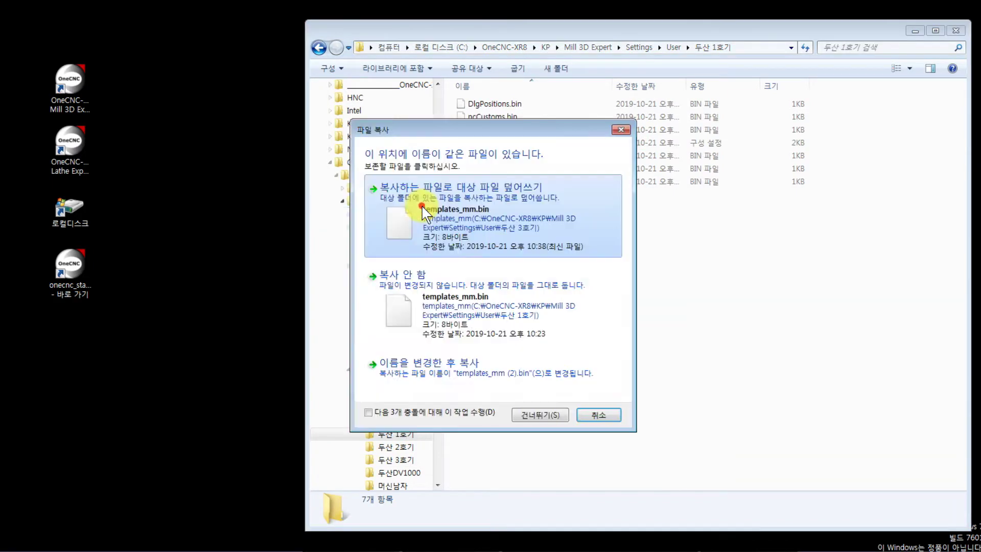
pyautogui.click(422, 206)
pyautogui.click(381, 412)
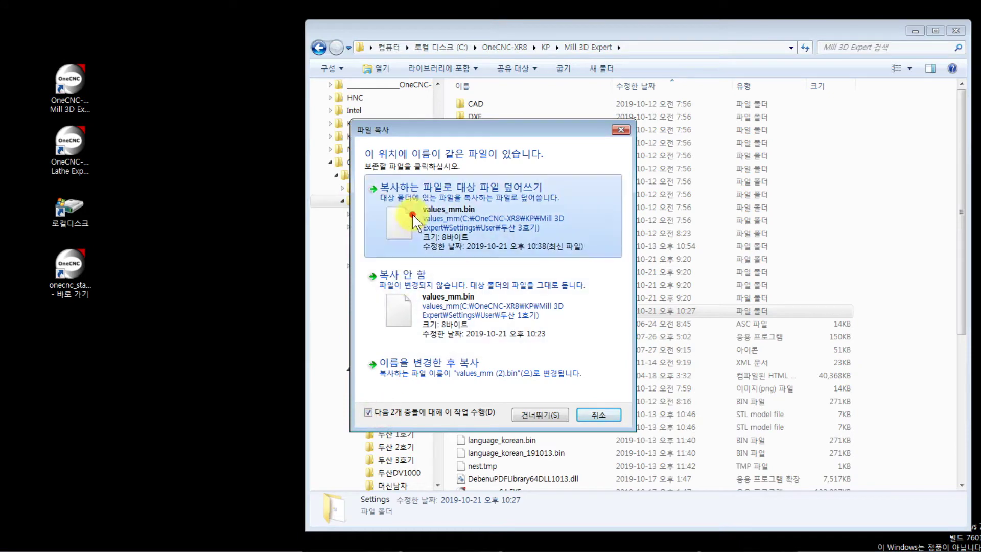
pyautogui.click(424, 188)
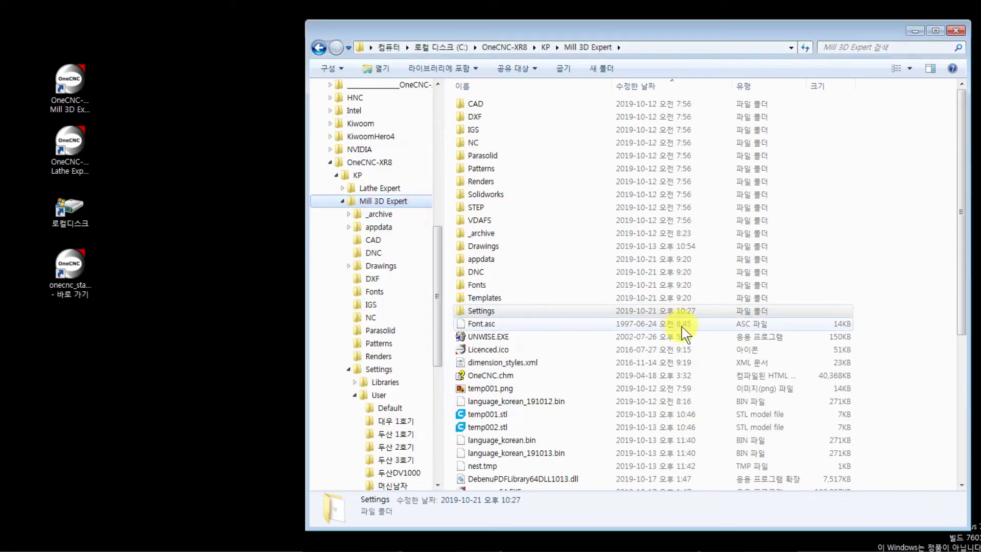
# Check the files in the 두산 1호기 folder under Settings\User and close the folder window
pyautogui.doubleClick(501, 312)
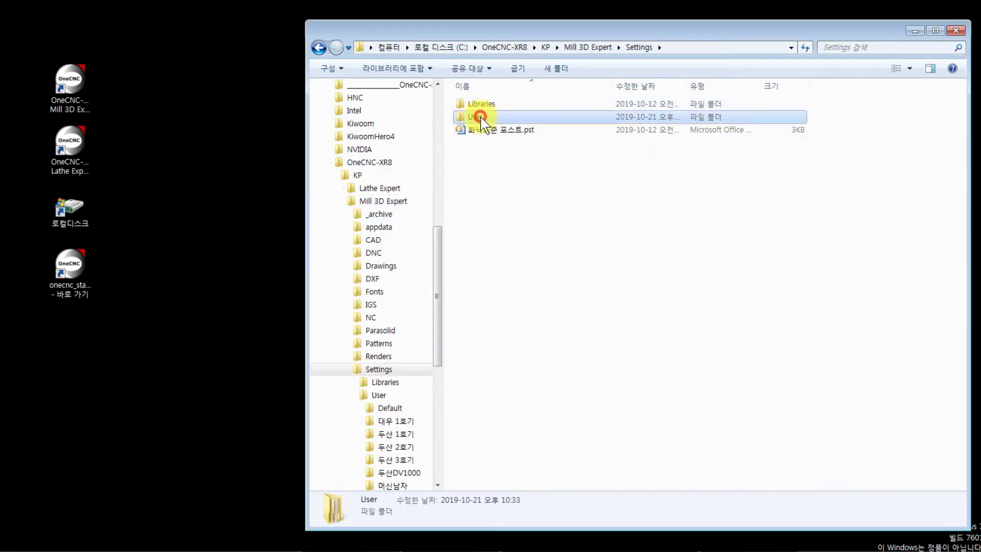
pyautogui.doubleClick(480, 116)
pyautogui.click(485, 155)
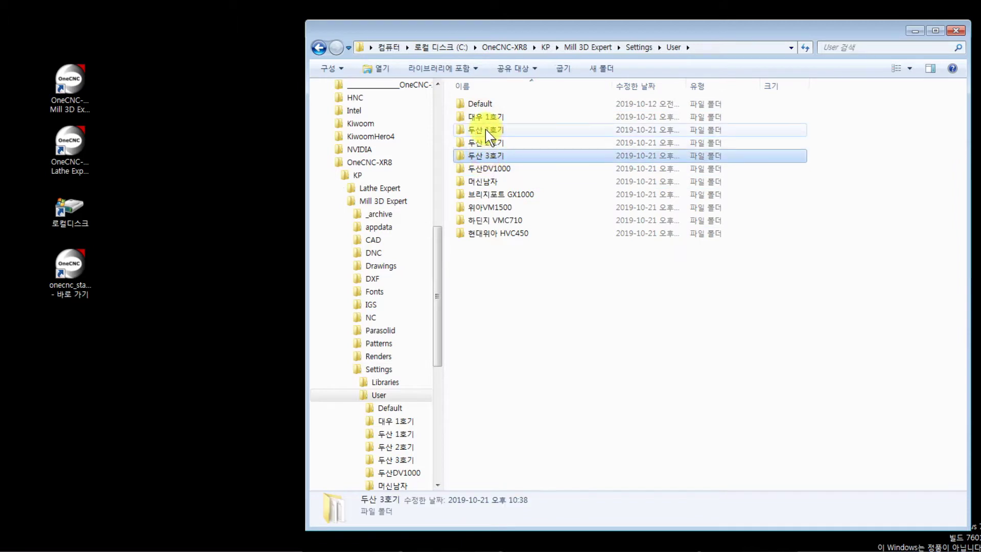
pyautogui.click(485, 129)
pyautogui.doubleClick(486, 130)
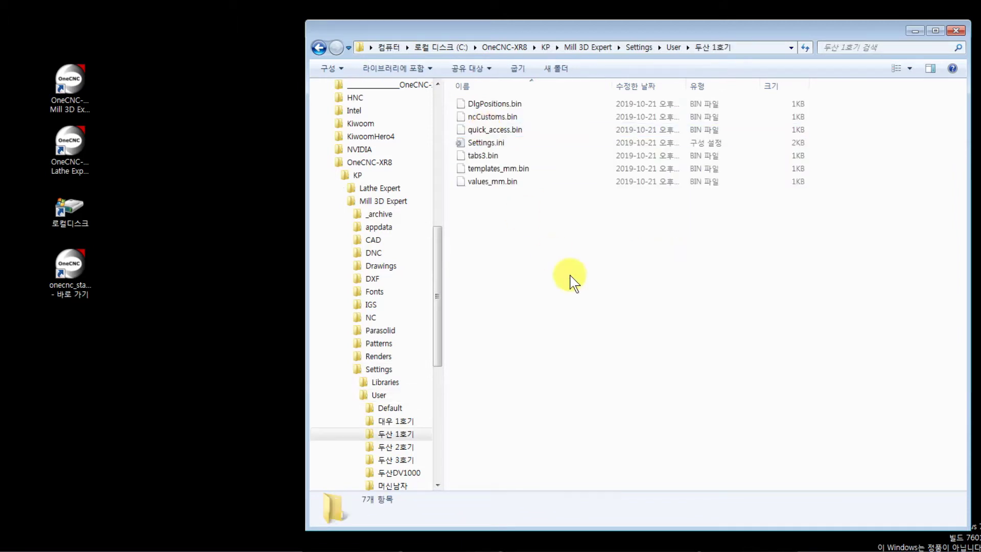
pyautogui.click(955, 31)
# Start OneCNC-XR8 Mill 3D Expert with the 두산 1호기 profile
pyautogui.doubleClick(69, 81)
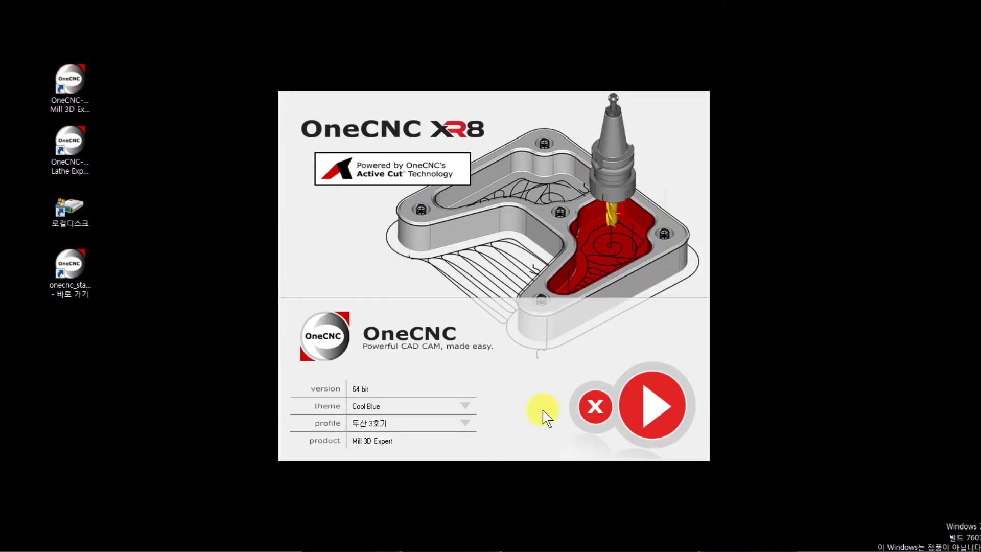
pyautogui.click(406, 422)
pyautogui.click(439, 226)
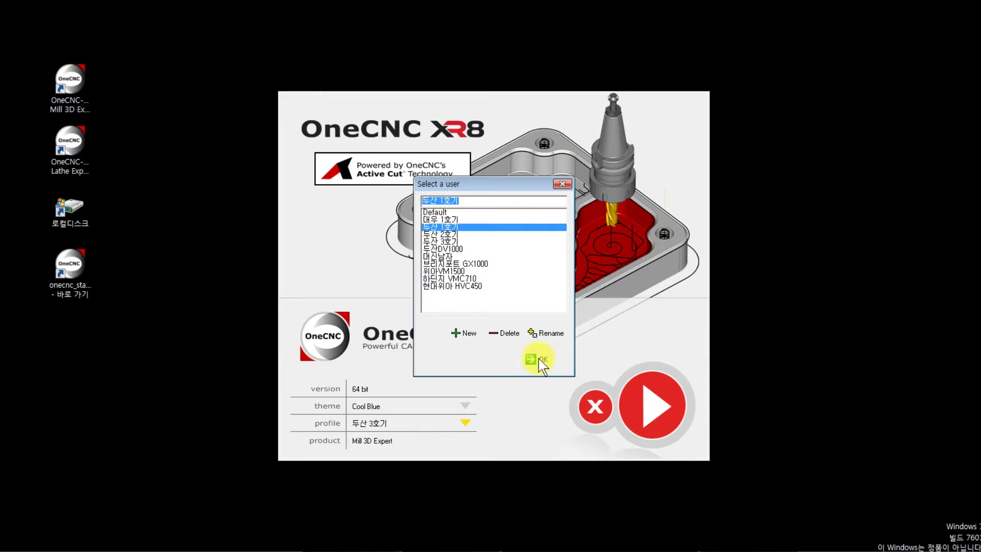
pyautogui.click(540, 359)
pyautogui.click(652, 407)
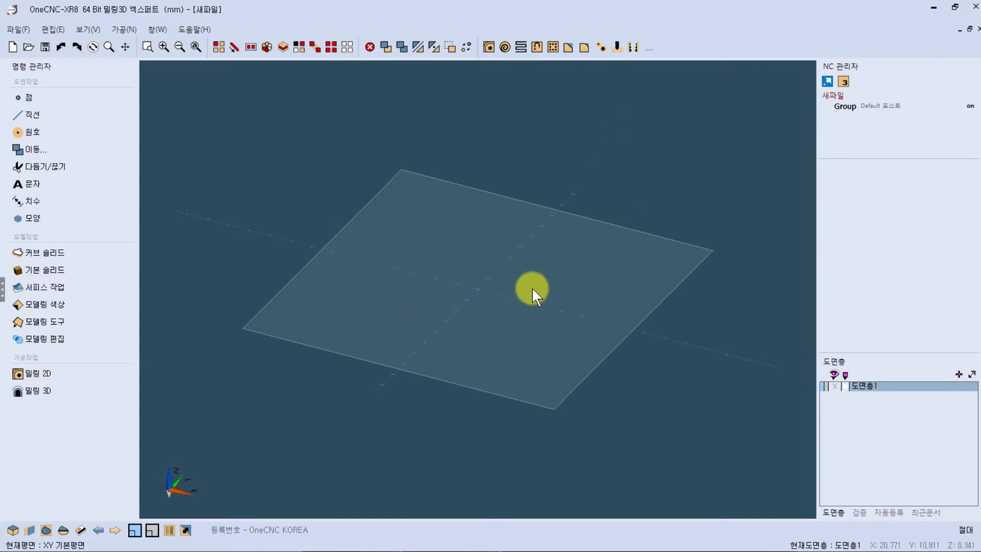
# Exit OneCNC-XR8 Mill without saving the new file
pyautogui.scroll(3, 379, 232)
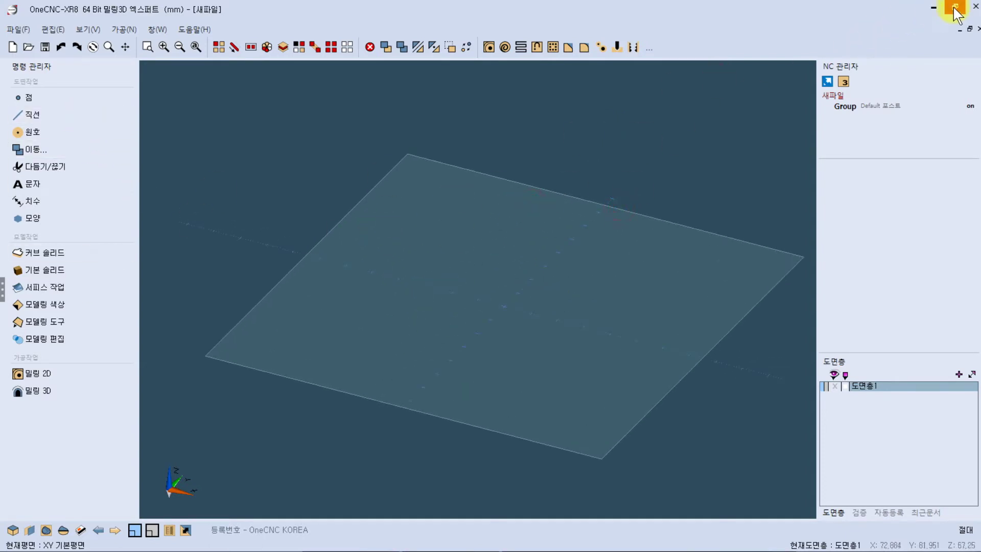
pyautogui.click(975, 8)
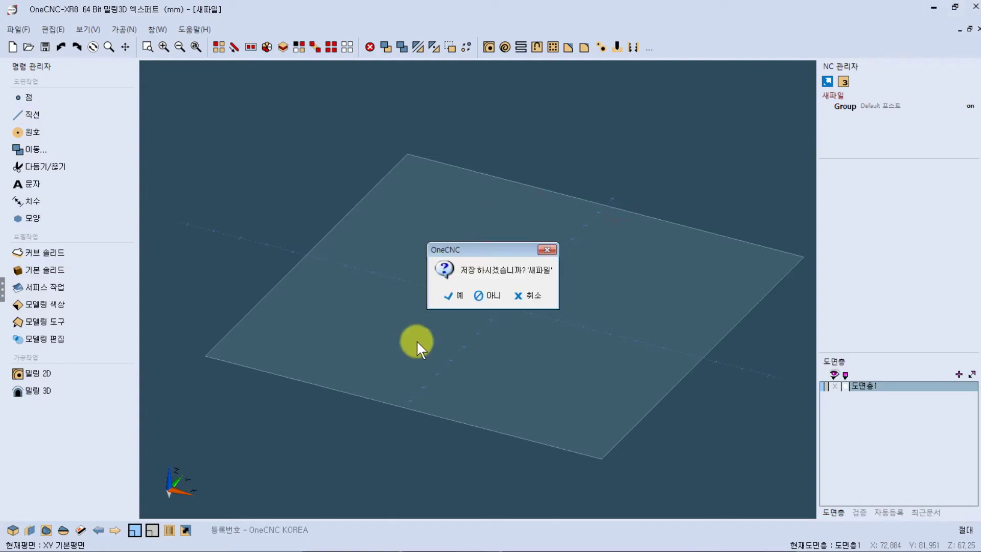
pyautogui.click(485, 296)
# Open the user profile list from the OneCNC-XR8 Mill 3D Expert start window, select 하딘지 VMC710 and place the list beside the start window
pyautogui.doubleClick(64, 85)
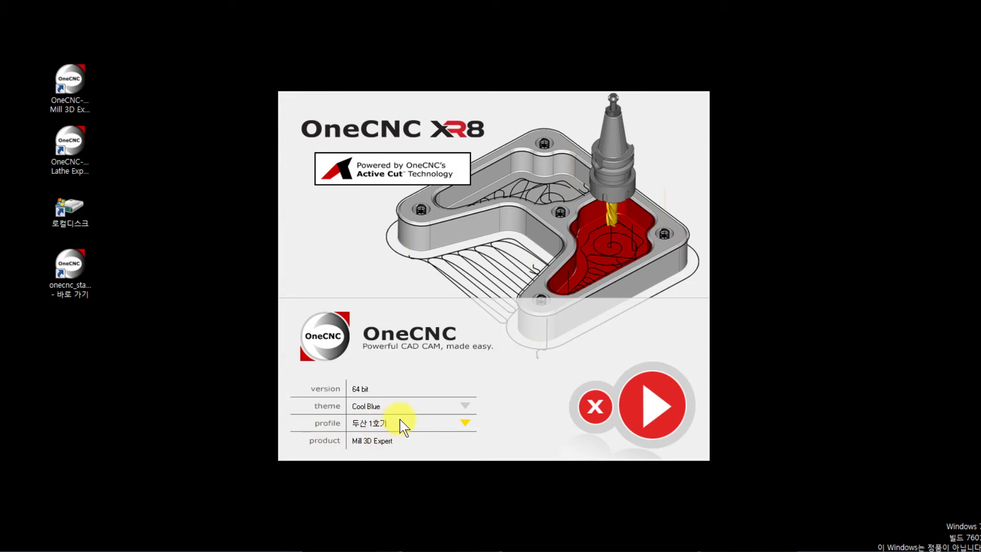
pyautogui.click(464, 425)
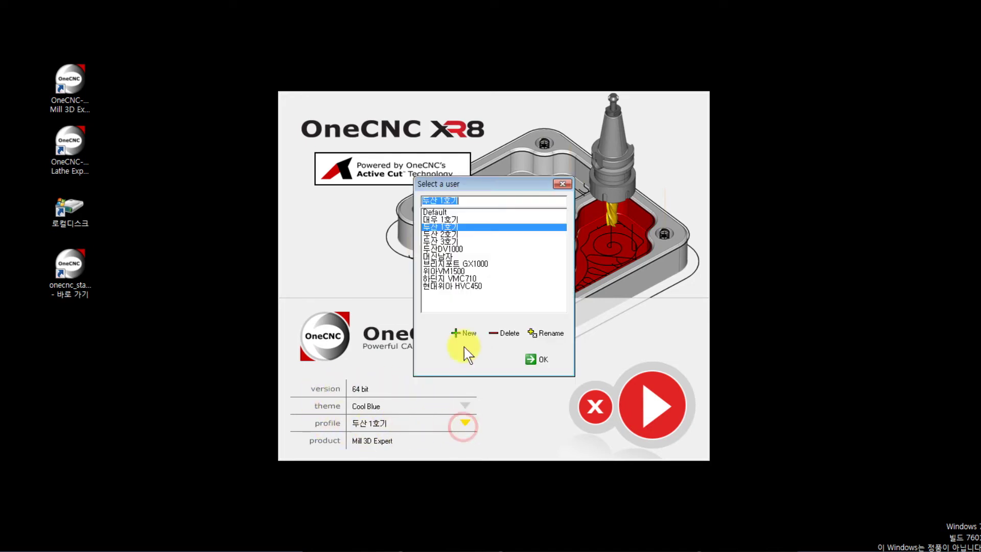
pyautogui.click(429, 249)
pyautogui.click(434, 278)
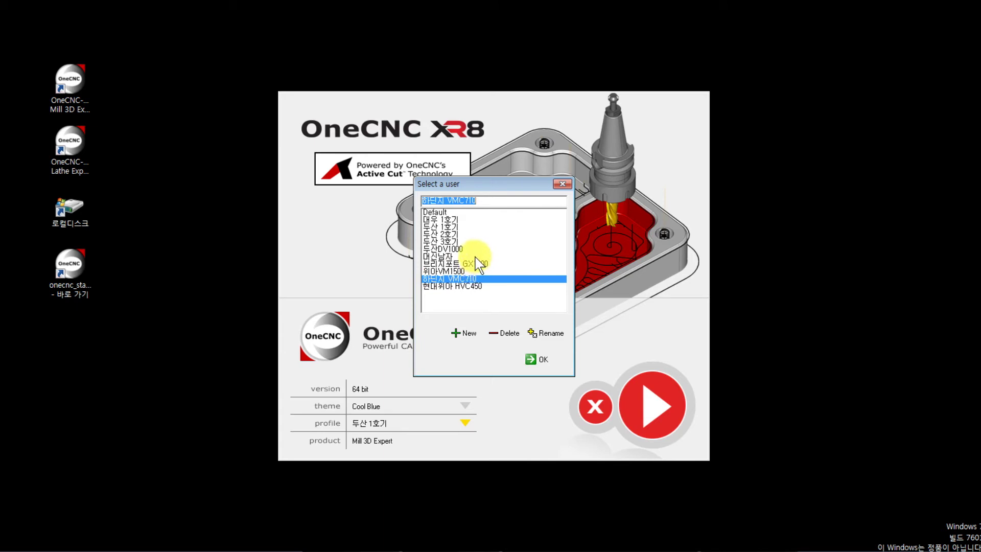
pyautogui.moveTo(490, 187); pyautogui.dragTo(796, 128)
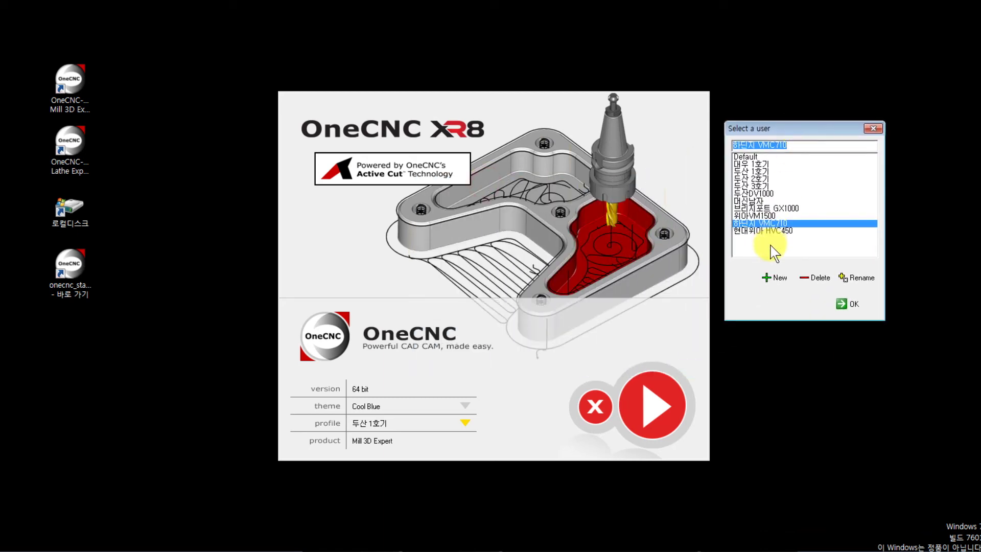